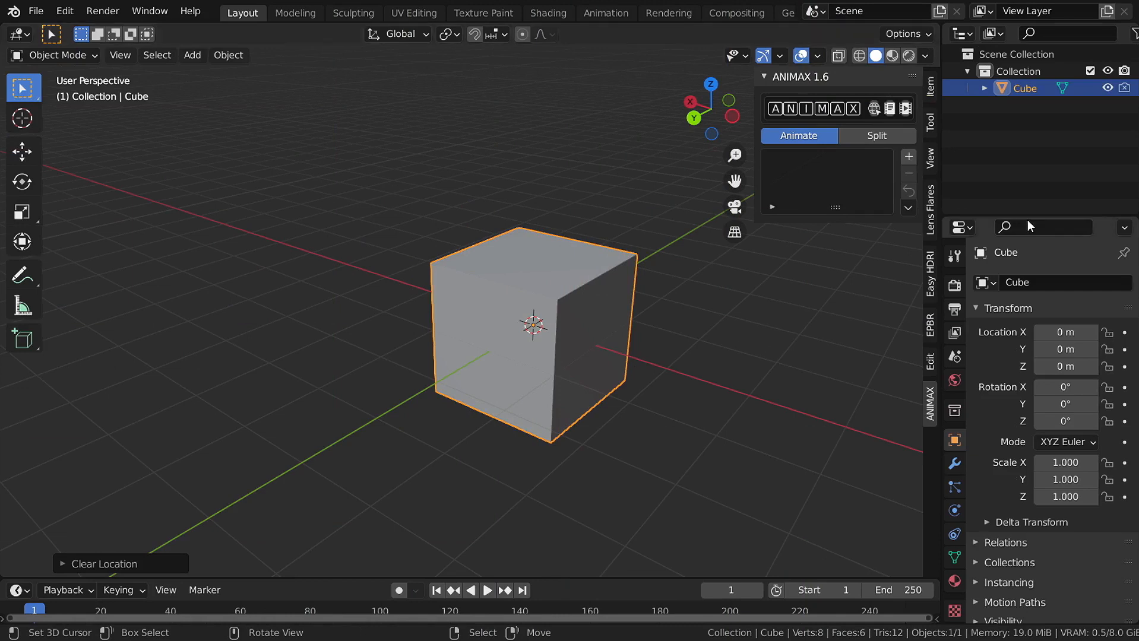
- Switch the ANIMAX sidebar to its Split tools, showing Shell Spliting and Mesh Slicing
click(877, 135)
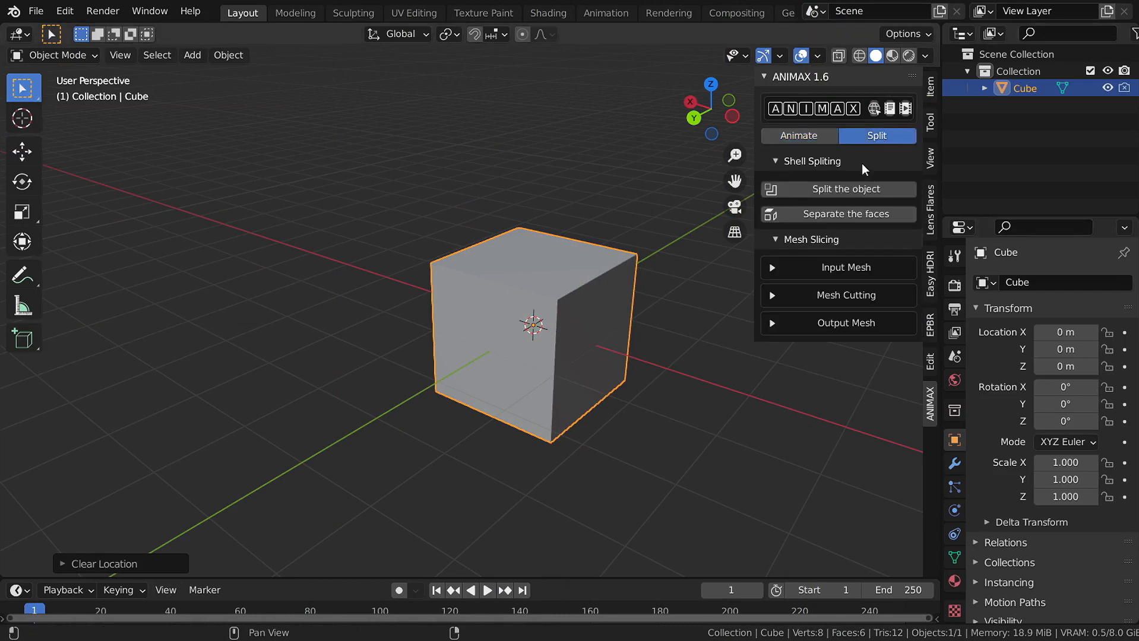
- Collapse Shell Spliting and eyedrop the Cube as ANIMAX's input mesh
click(863, 157)
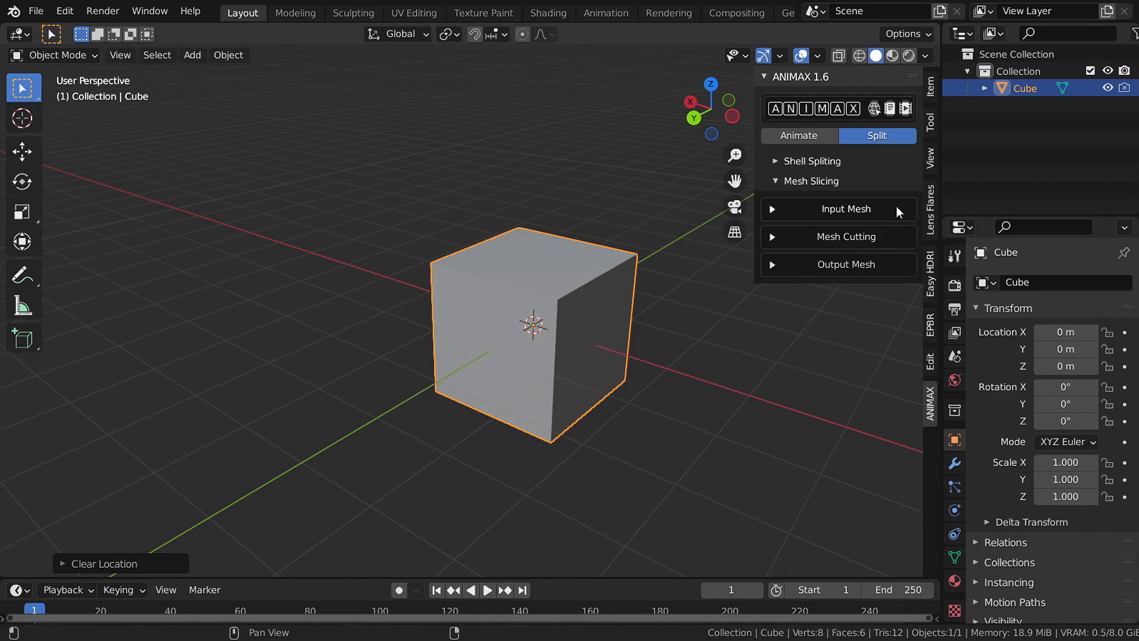
click(852, 208)
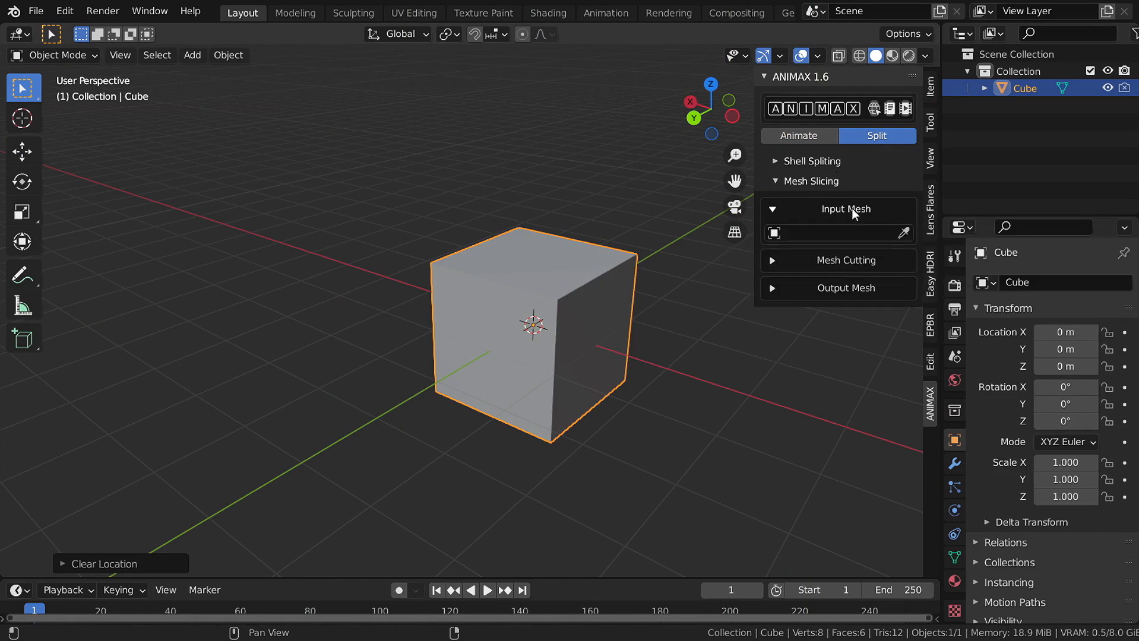
click(904, 233)
click(584, 259)
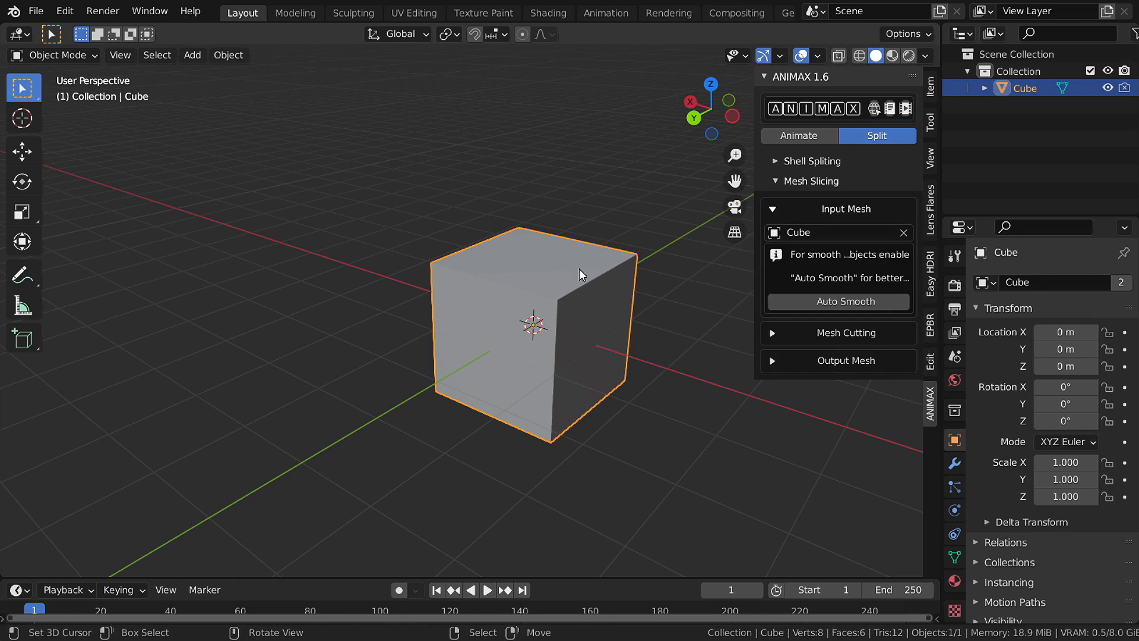
click(838, 205)
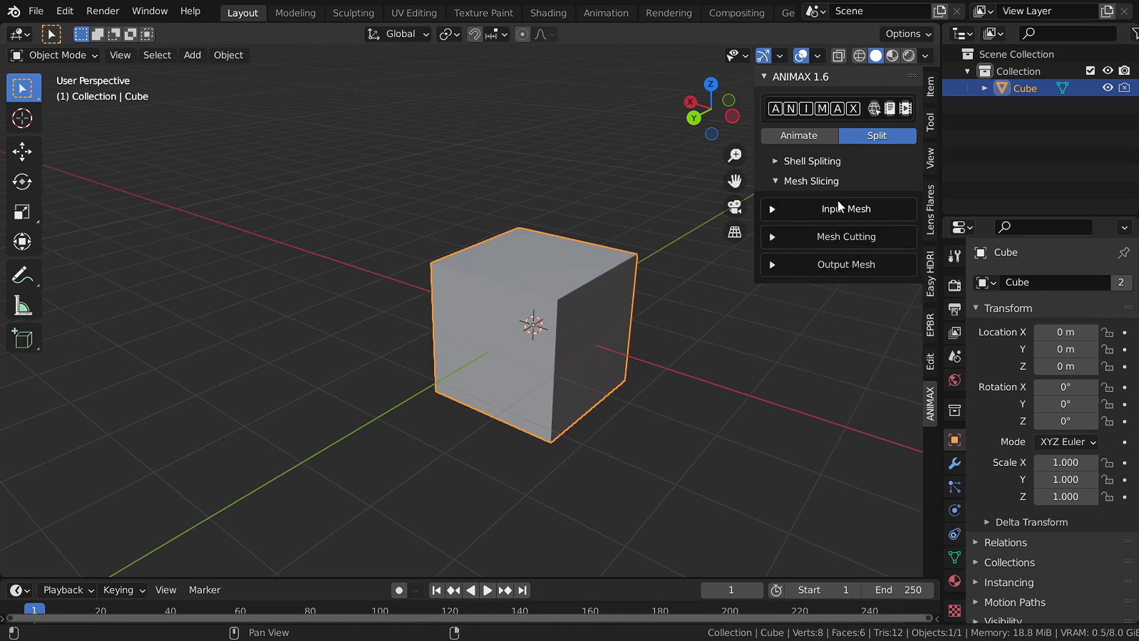
- Add a Slicer under Mesh Cutting and execute it, cutting the Cube into ten X strips
click(844, 238)
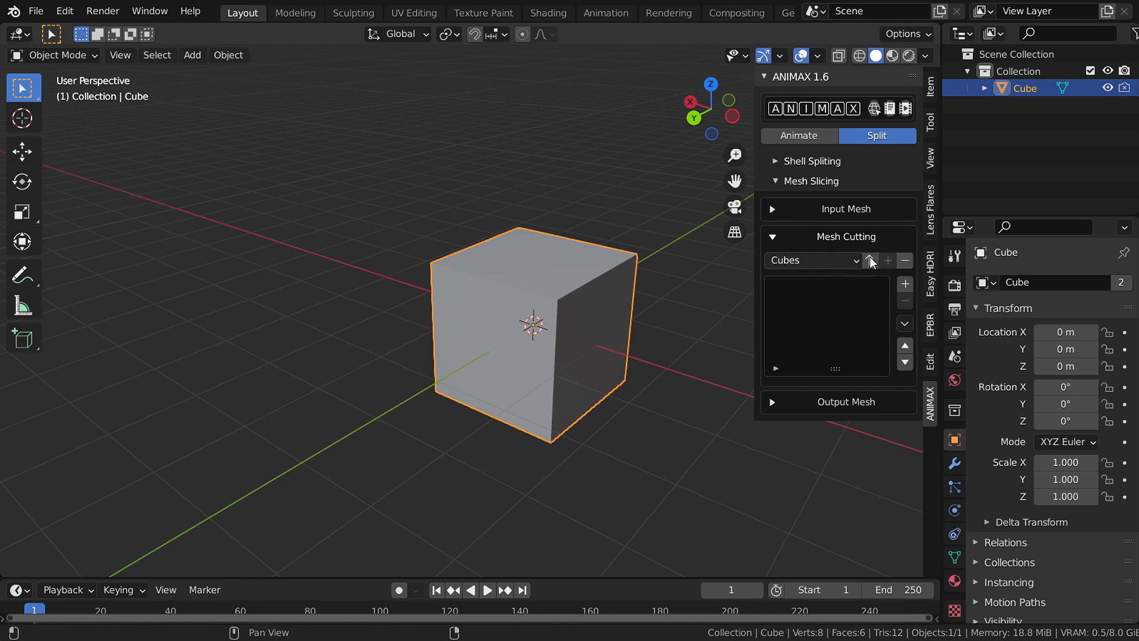
click(905, 284)
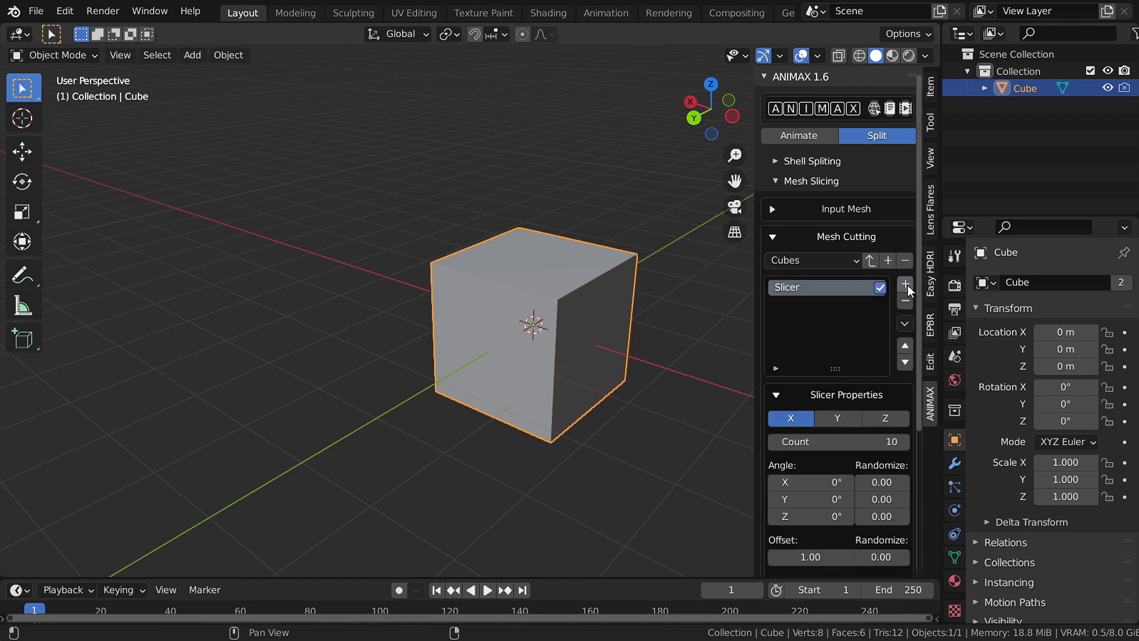
scroll(864, 352, down, 3)
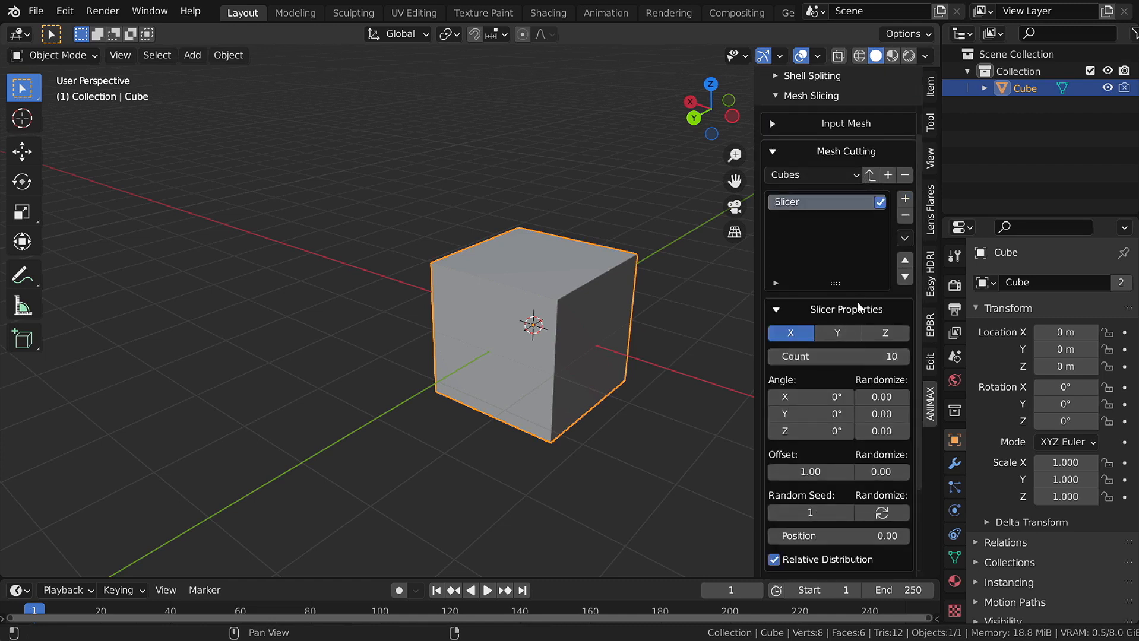
click(855, 316)
click(866, 387)
scroll(867, 386, down, 6)
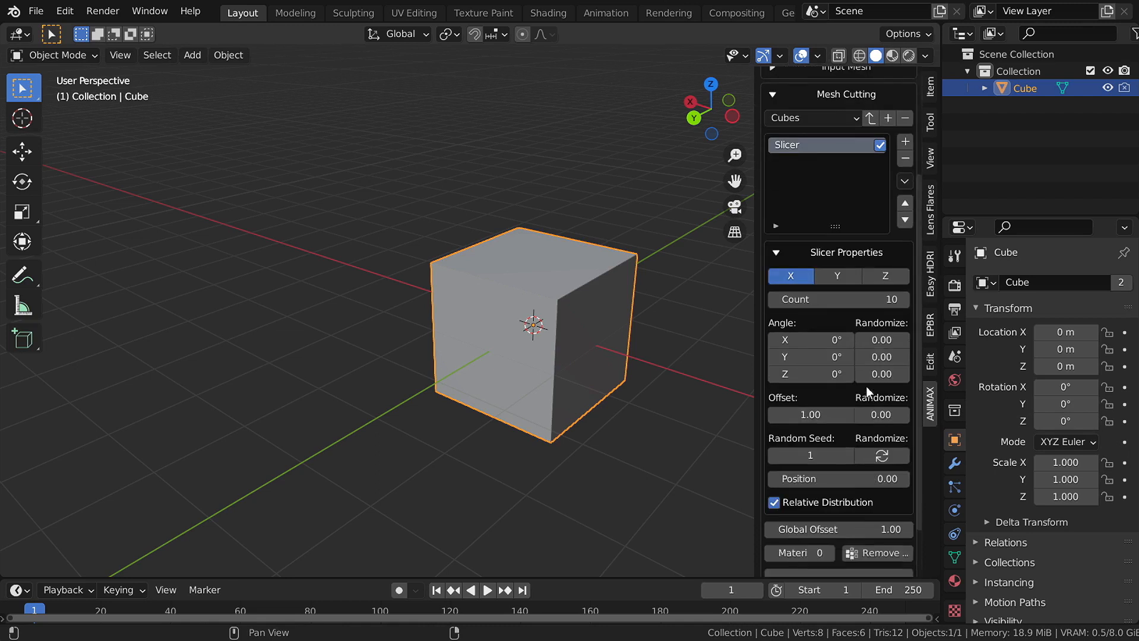
scroll(825, 491, down, 1)
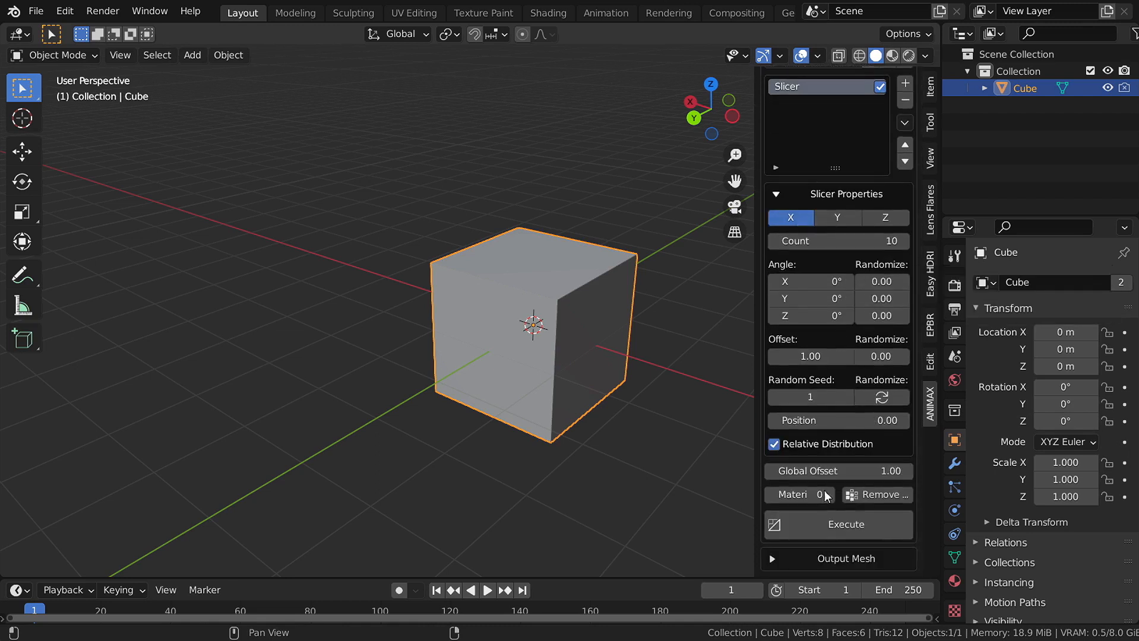
click(827, 522)
- Re-slice the cube along the Y axis into thin Y slices
middle_drag(530, 341, 576, 318)
scroll(576, 317, up, 3)
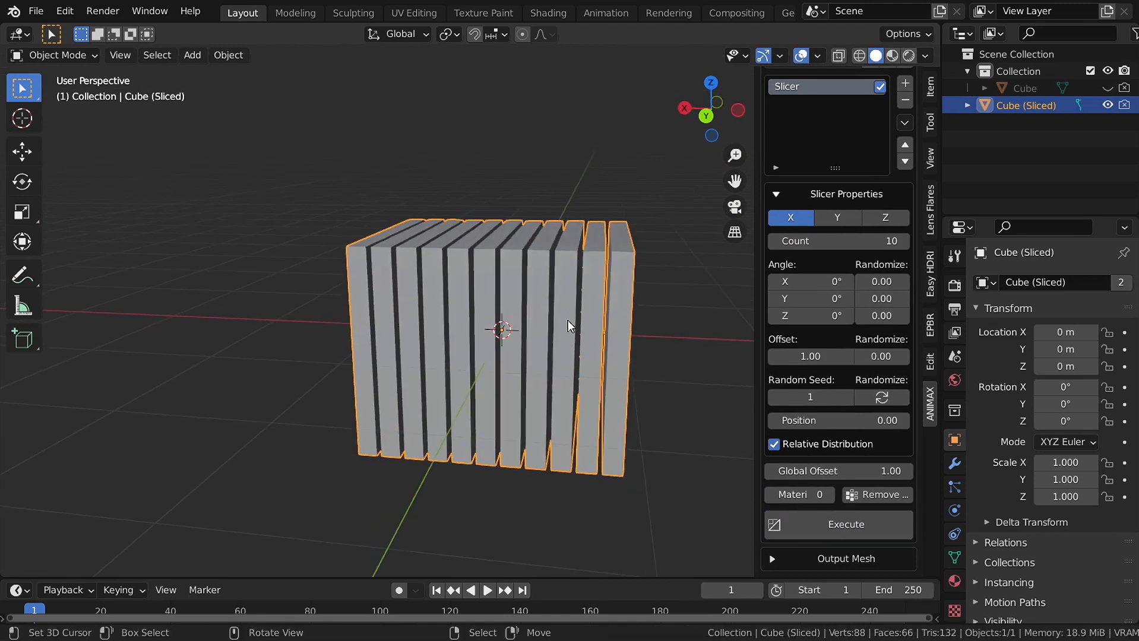
middle_drag(477, 338, 532, 351)
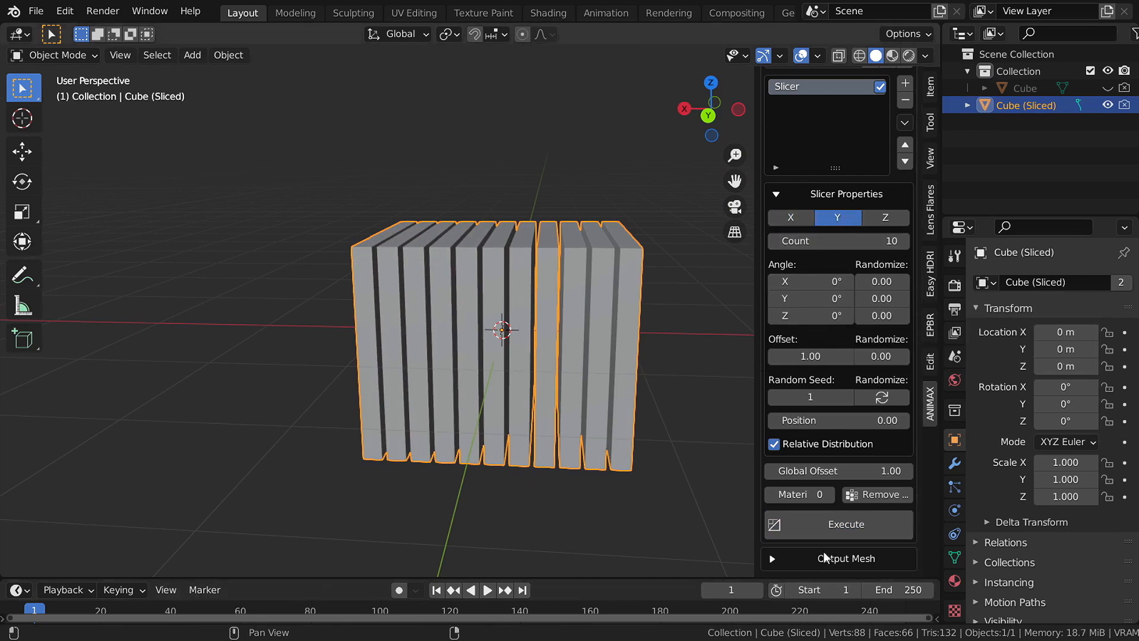
click(831, 525)
middle_drag(600, 368, 487, 242)
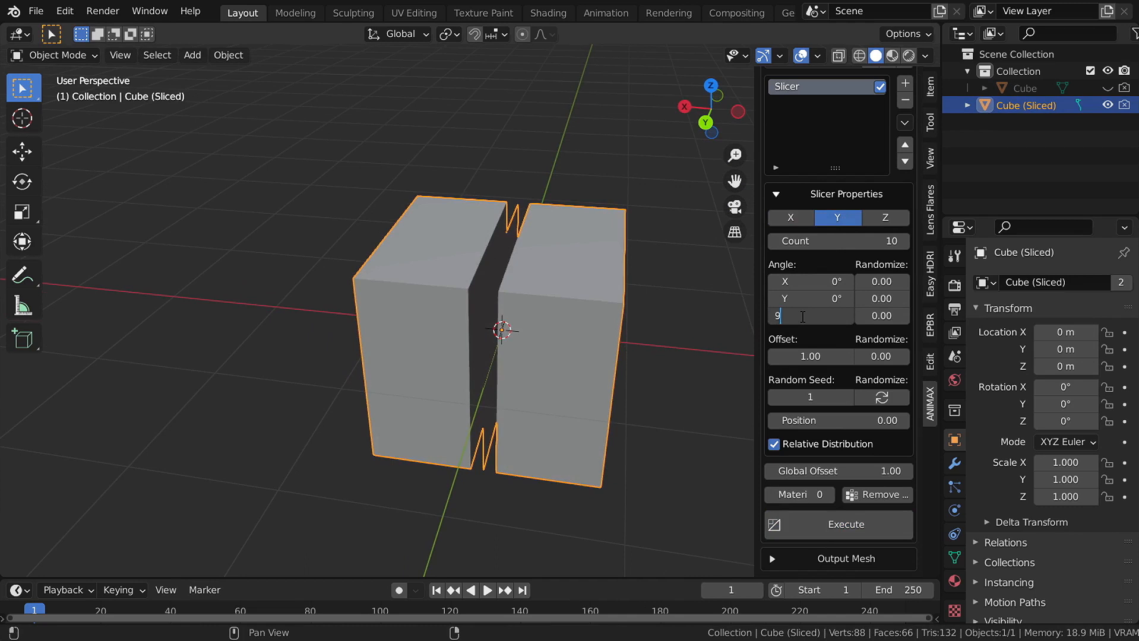
click(837, 532)
- Switch to the Z axis with Angle Y 90° and re-slice into horizontal layers
middle_drag(630, 355, 571, 351)
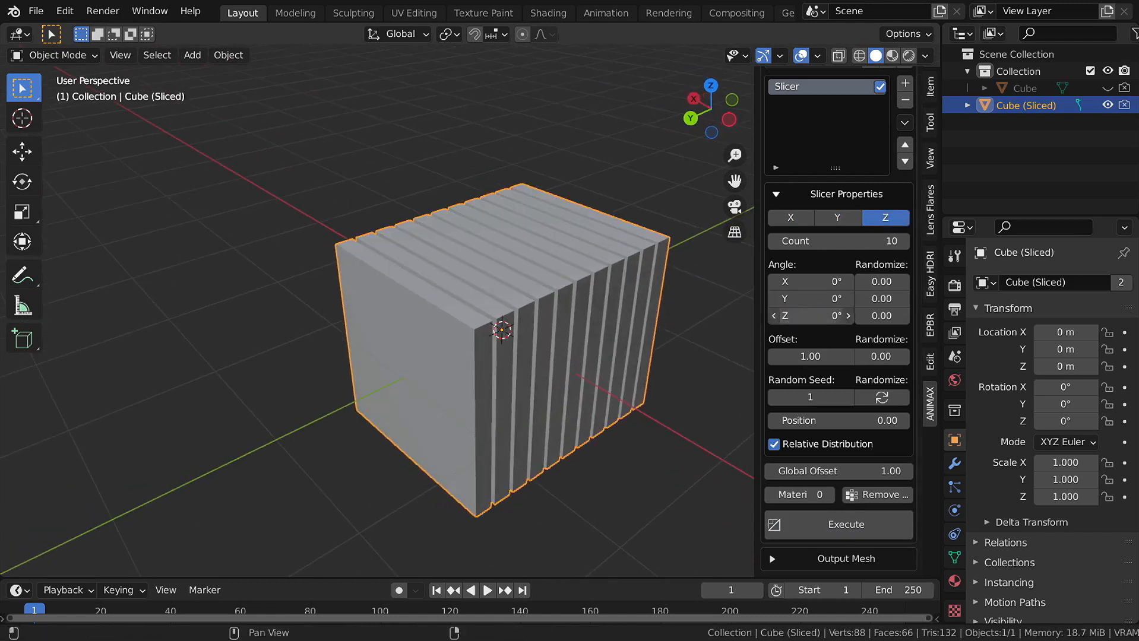
click(820, 294)
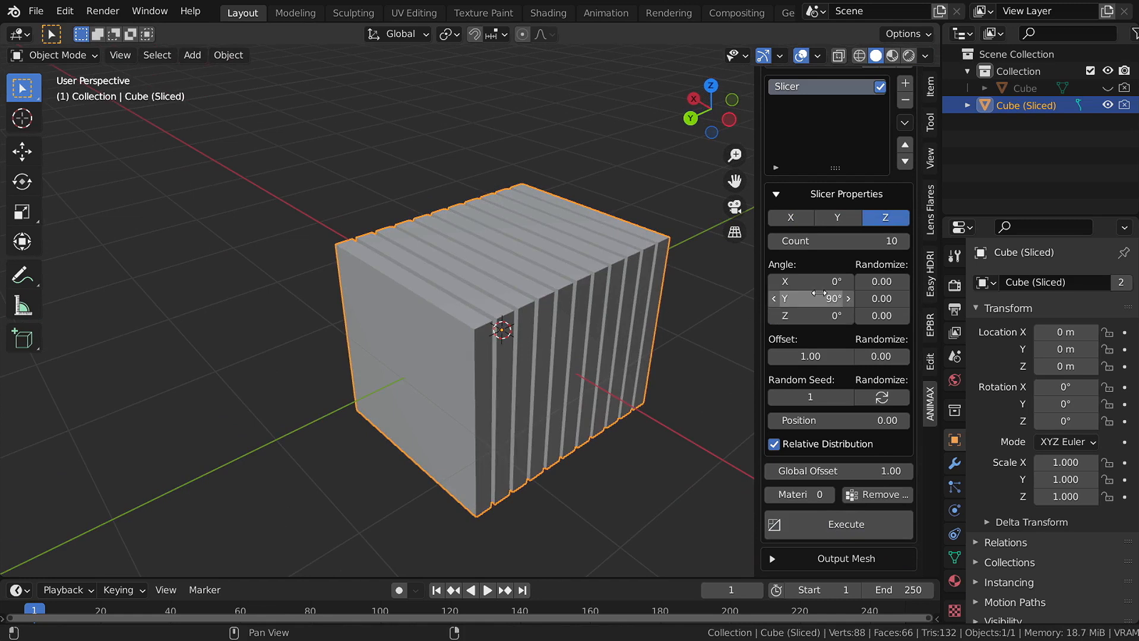
click(860, 522)
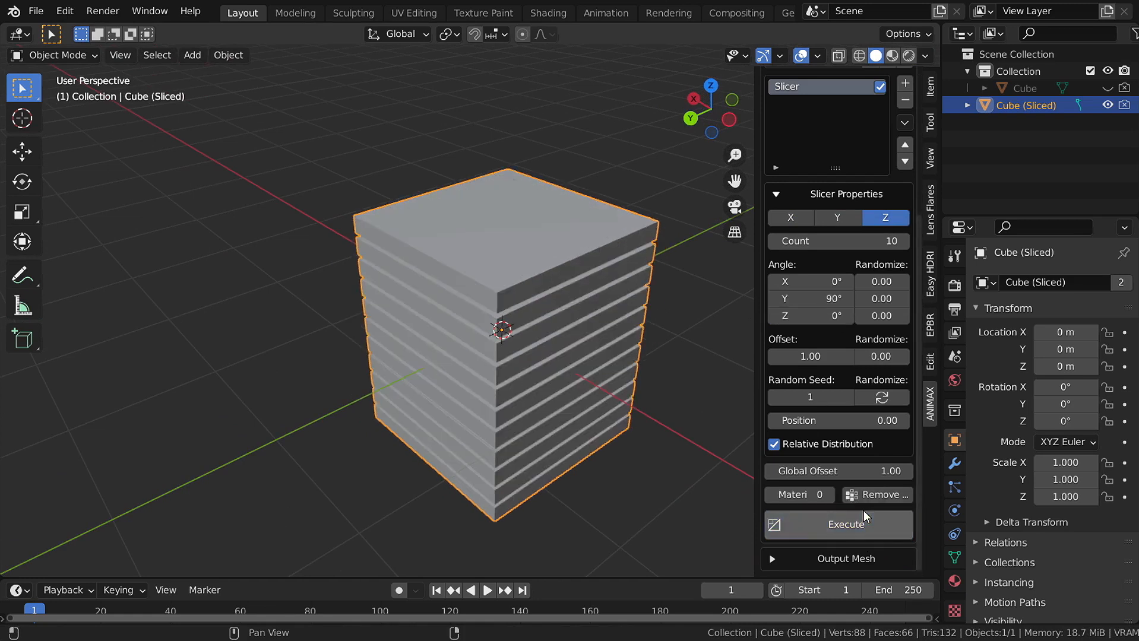
middle_drag(523, 356, 665, 341)
- Return the slicer to the X axis, reset Angle Y to 0° and raise the count to 44
click(794, 218)
click(807, 299)
text(0)
key(Return)
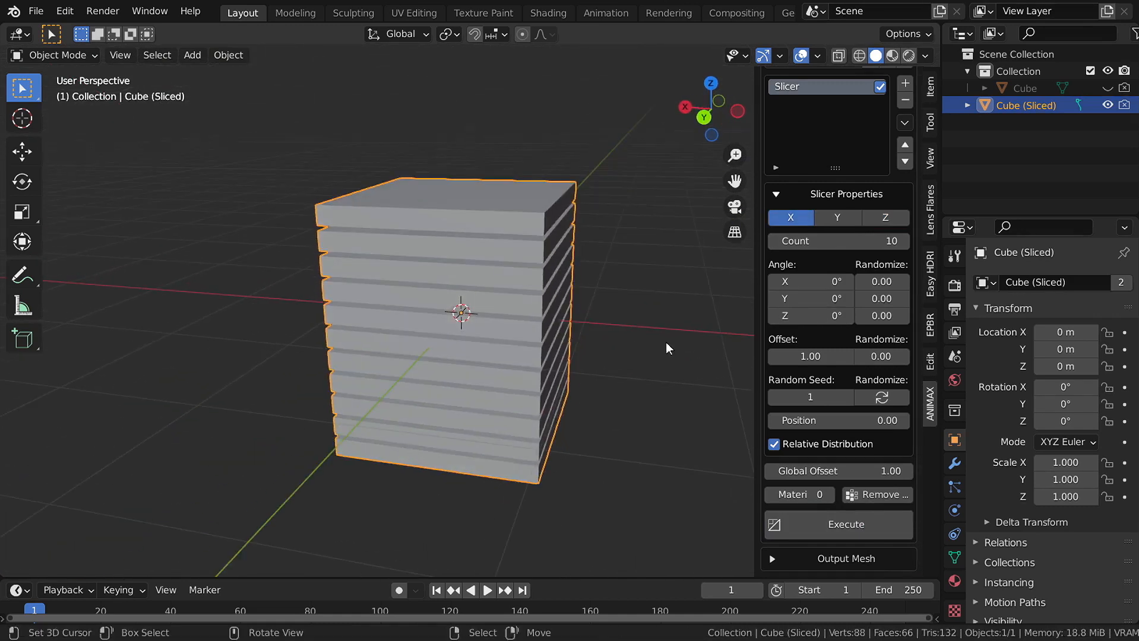
drag(844, 241, 873, 241)
- Re-slice with count 44 into thin vertical strips, then revisit the count value
click(821, 519)
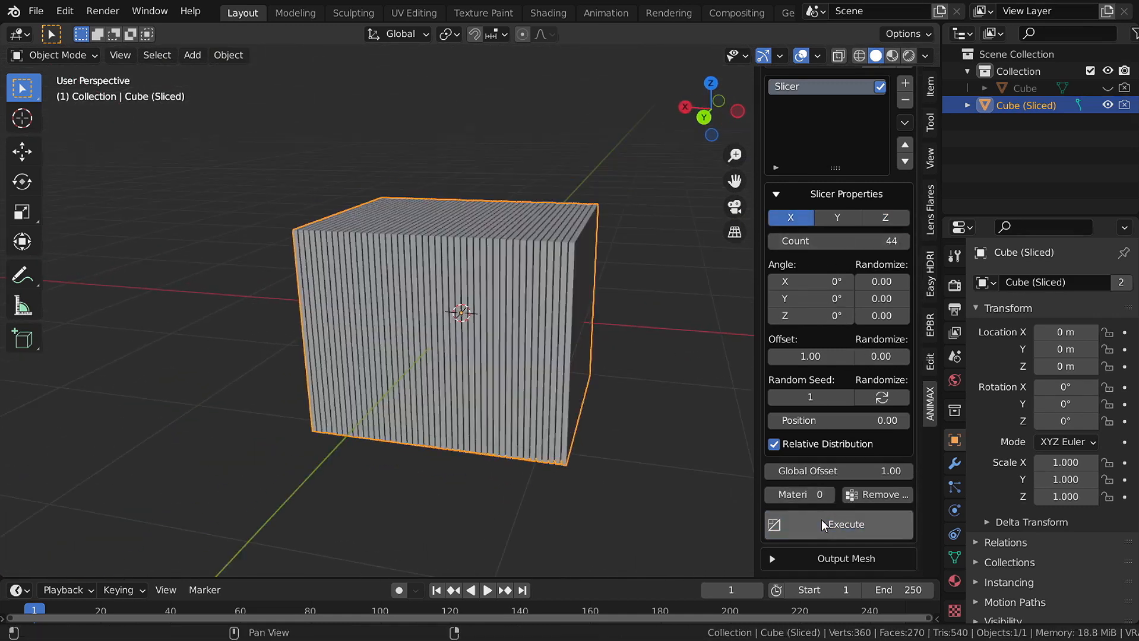
middle_drag(654, 415, 580, 285)
double_click(876, 240)
key(Escape)
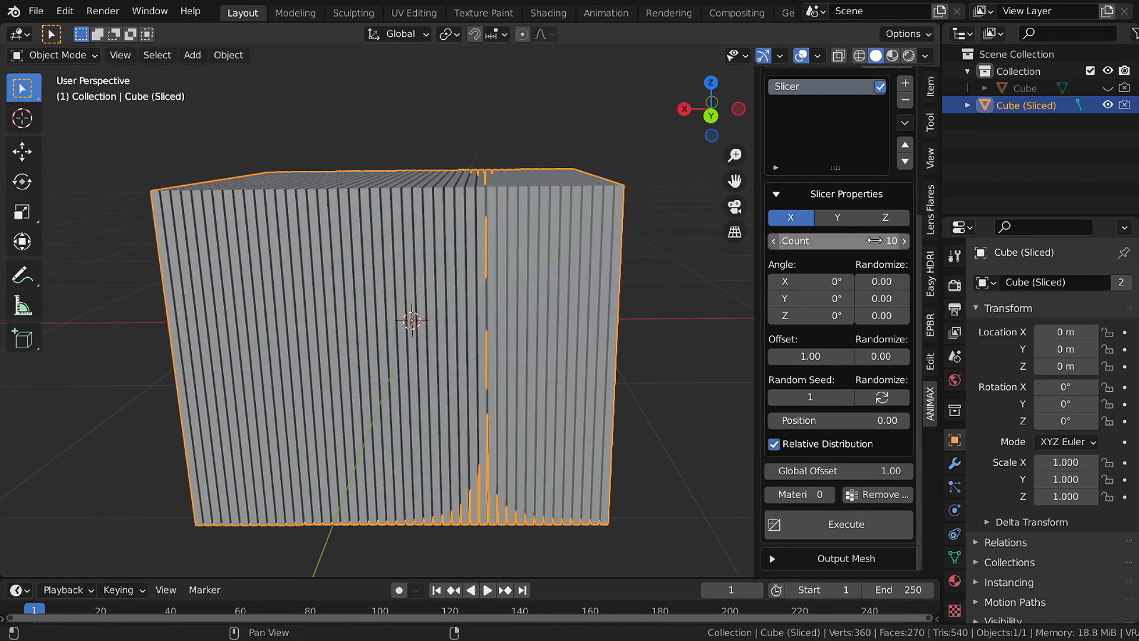
- Re-slice with 45° Angle Y diagonal cuts, then again with offset 2.00
middle_drag(626, 292, 382, 323)
scroll(436, 372, down, 3)
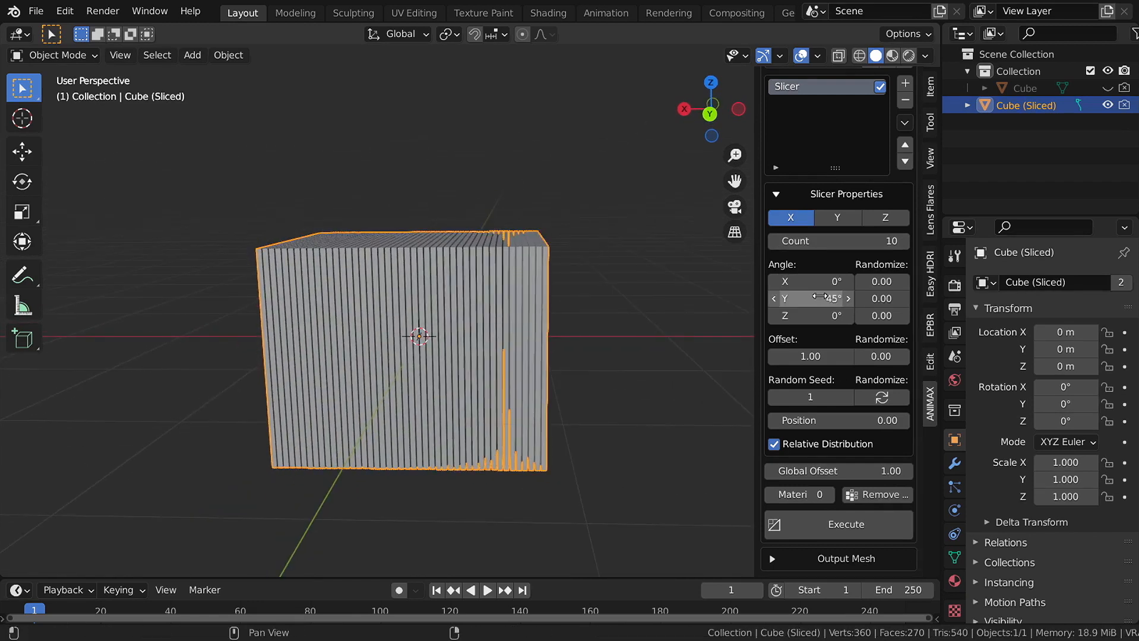
click(828, 527)
middle_drag(594, 368, 483, 323)
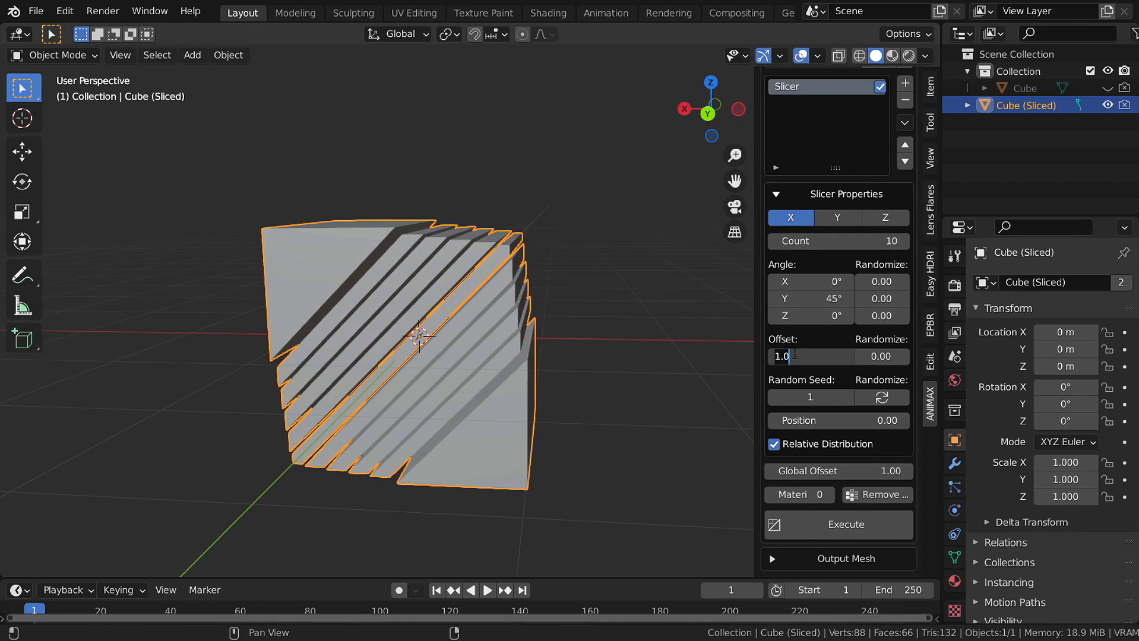
click(850, 519)
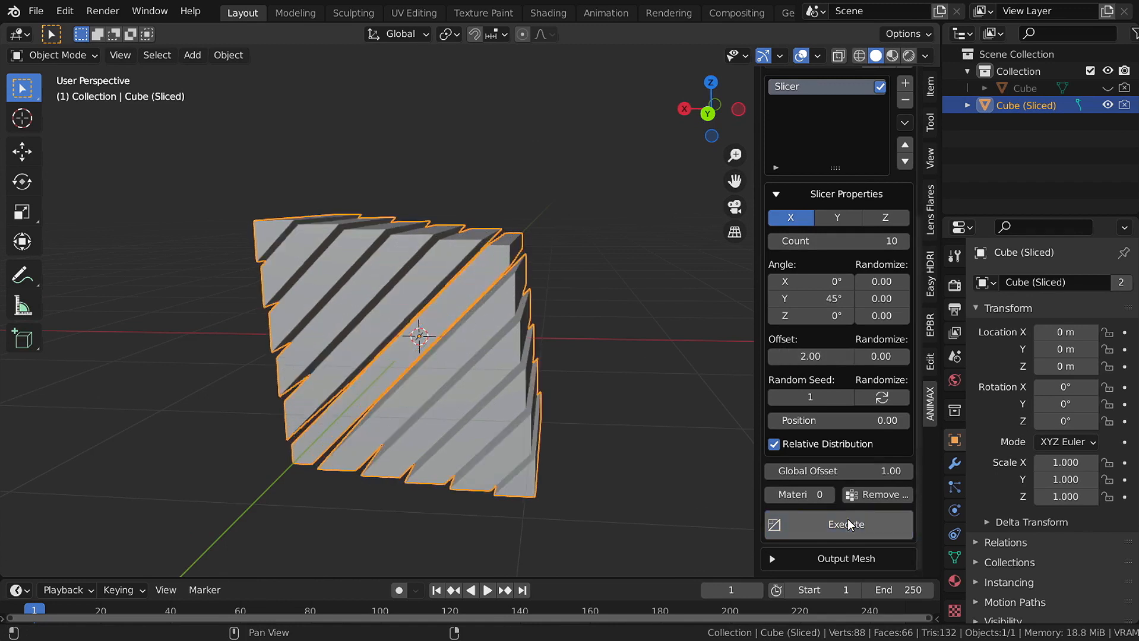
middle_drag(624, 321, 499, 369)
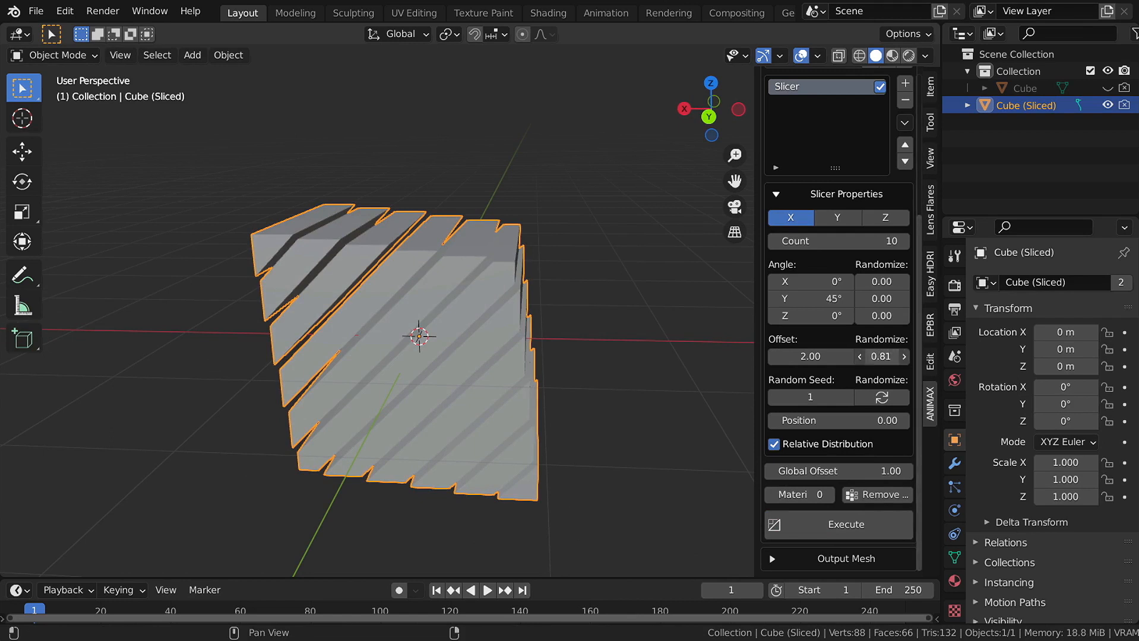
- Re-slice with randomized offsets, stepping the random seed up to 3
click(863, 519)
middle_drag(511, 380, 537, 334)
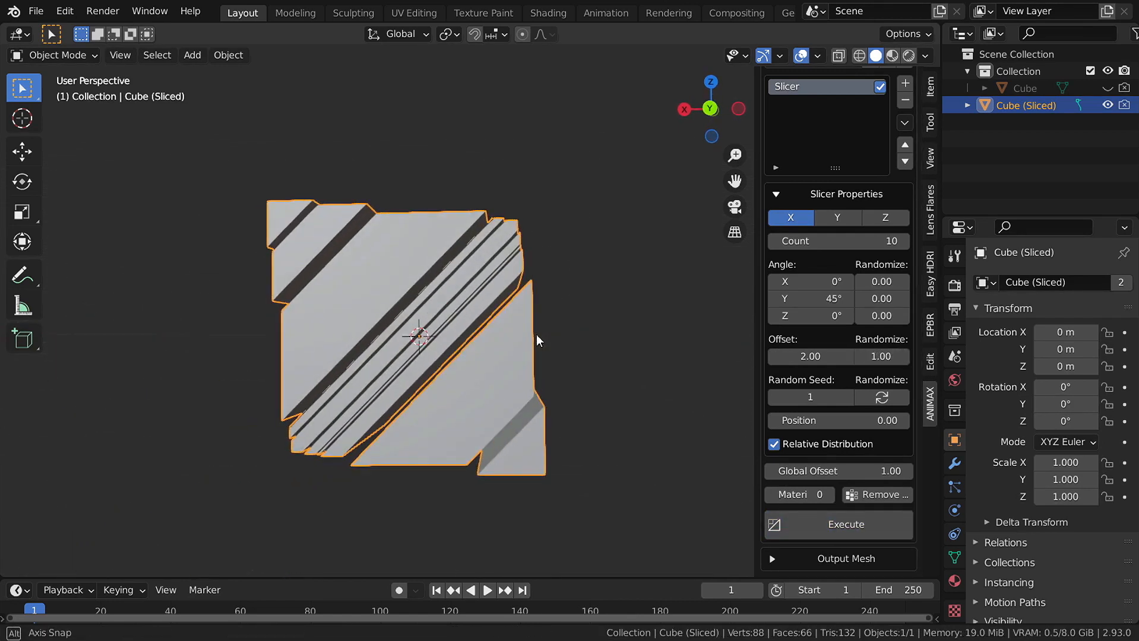
click(846, 396)
click(861, 516)
click(847, 399)
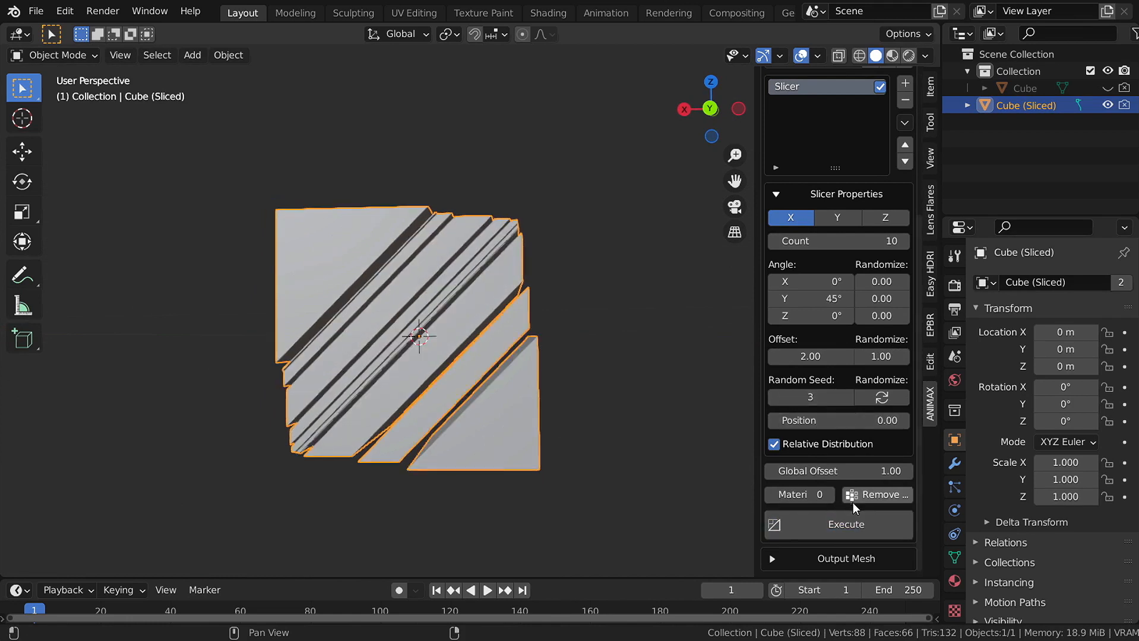
click(854, 526)
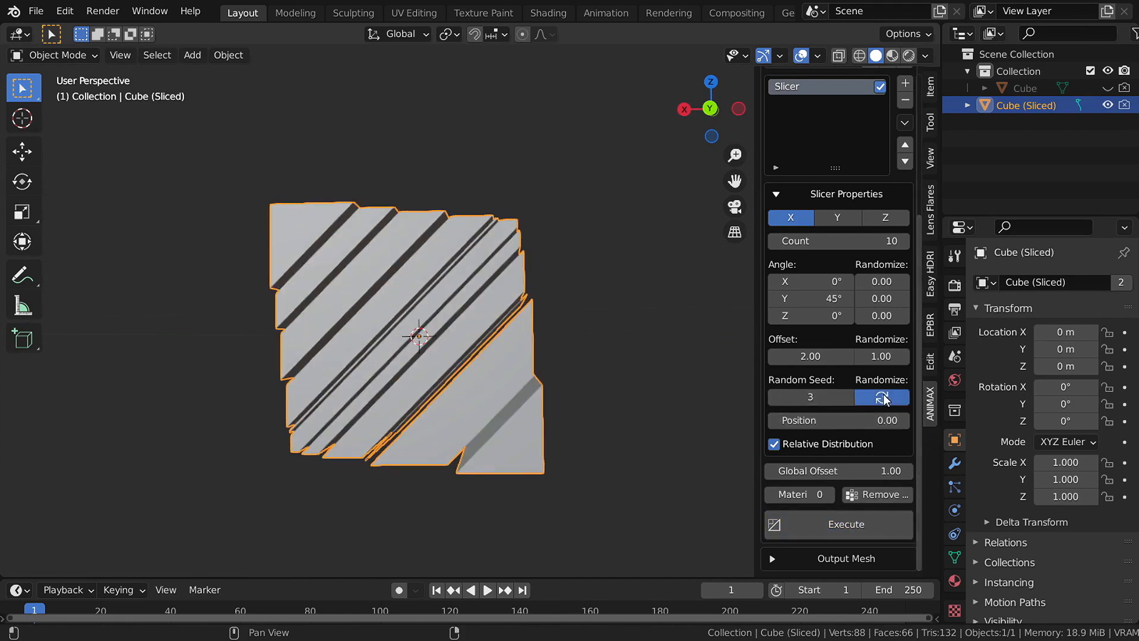
- Re-slice repeatedly with new random seeds for unevenly gapped diagonal slabs
click(838, 524)
click(838, 525)
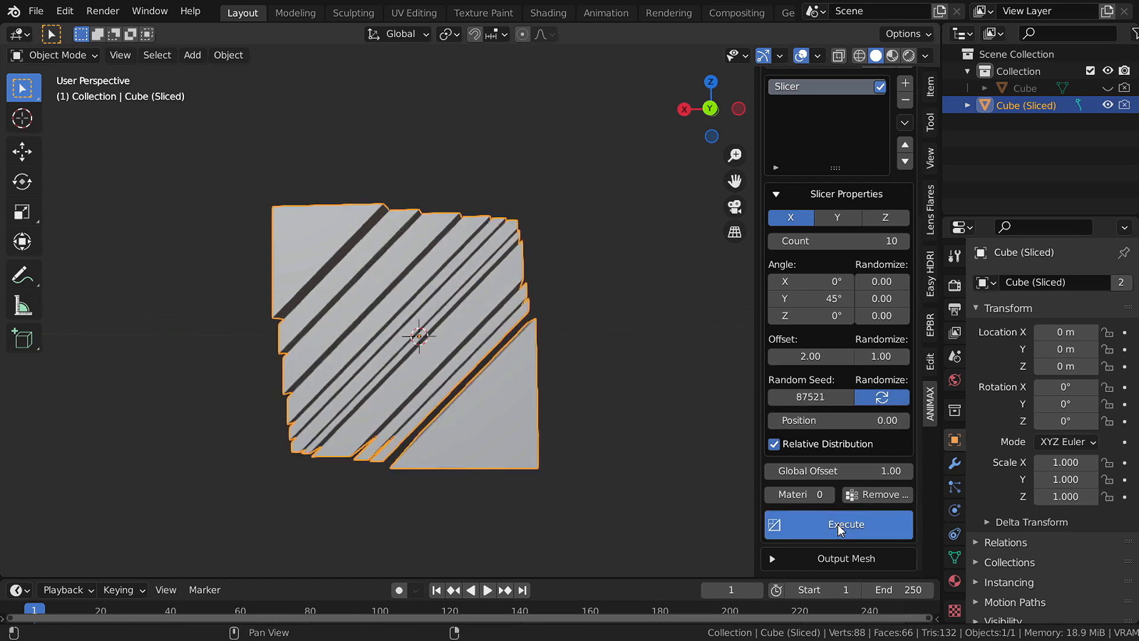
click(838, 524)
click(837, 524)
click(838, 524)
click(837, 524)
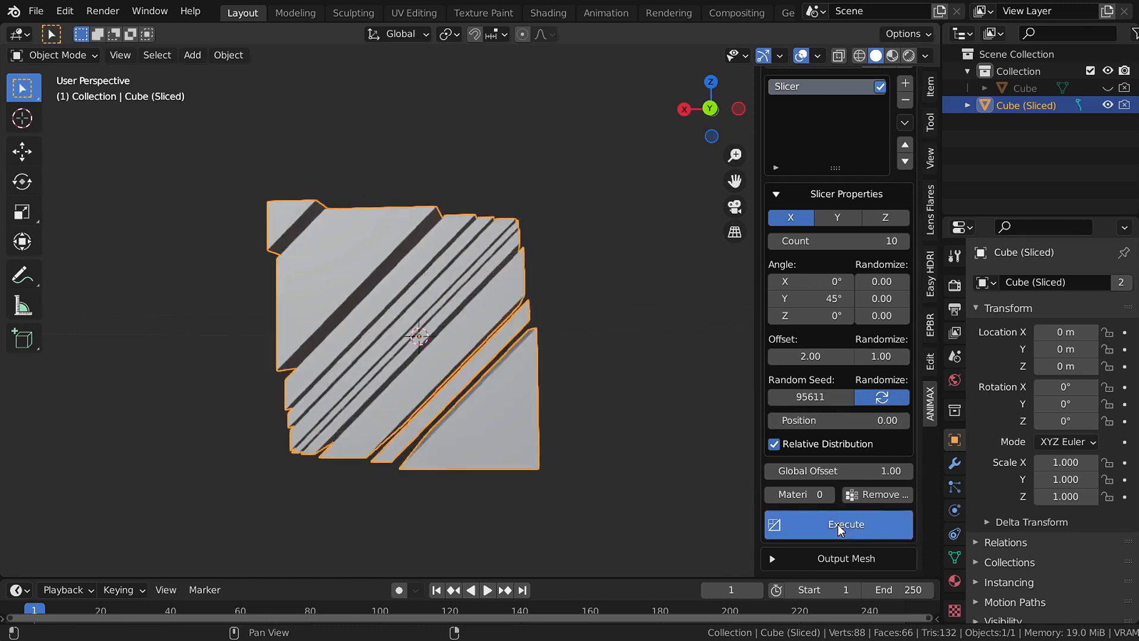
click(837, 524)
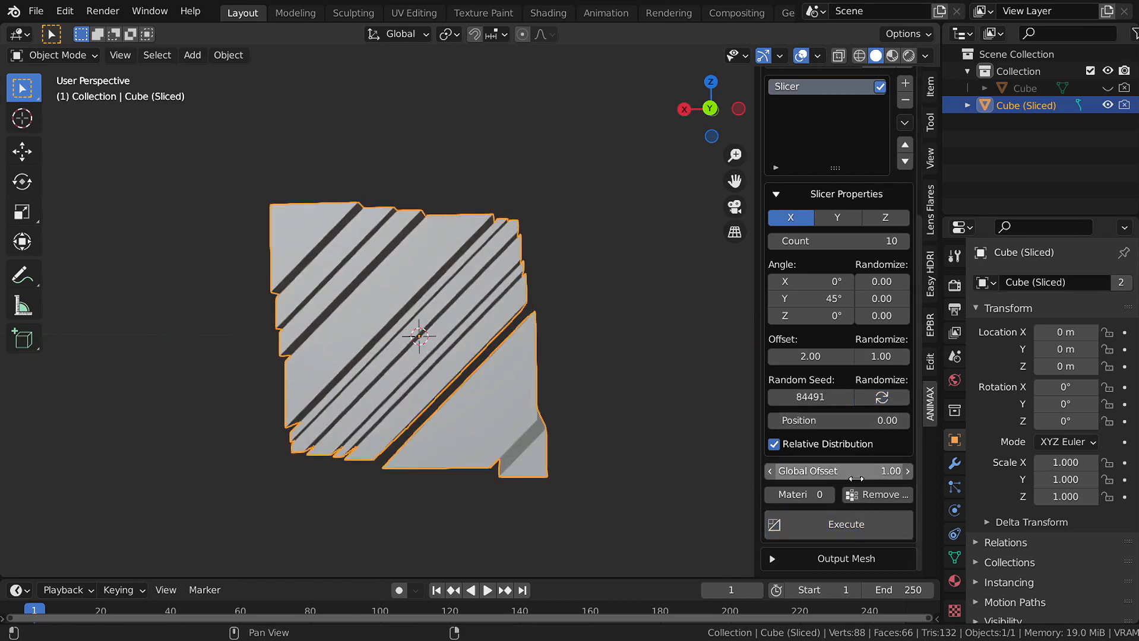
- Re-slice the cube, then set slice Position to 0.5 and re-slice
click(833, 517)
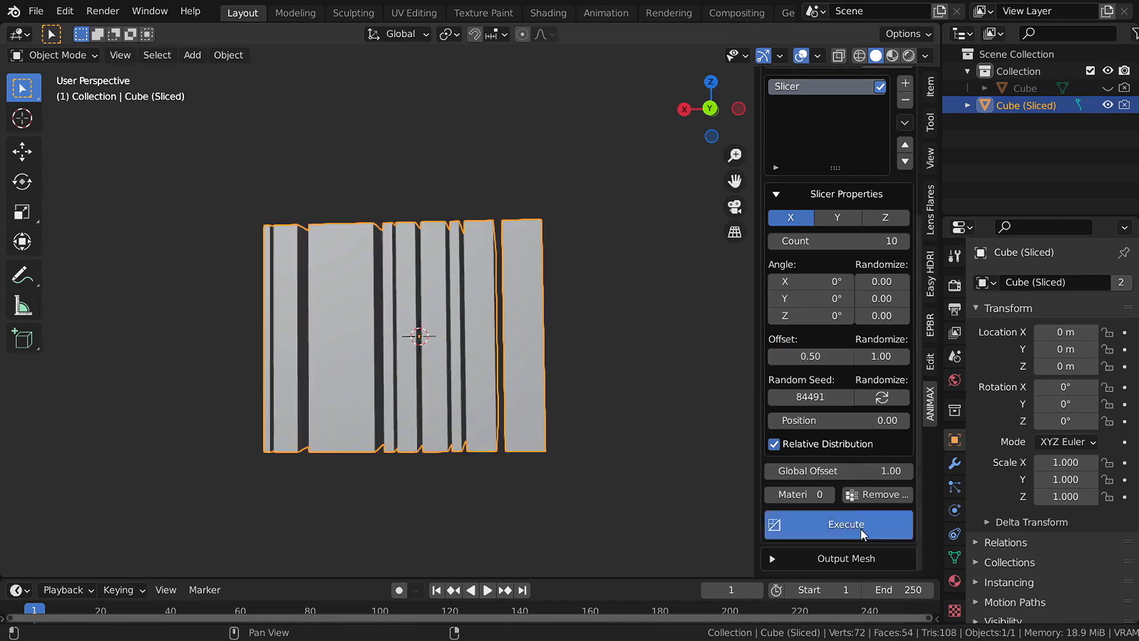
click(855, 525)
middle_drag(453, 362, 430, 362)
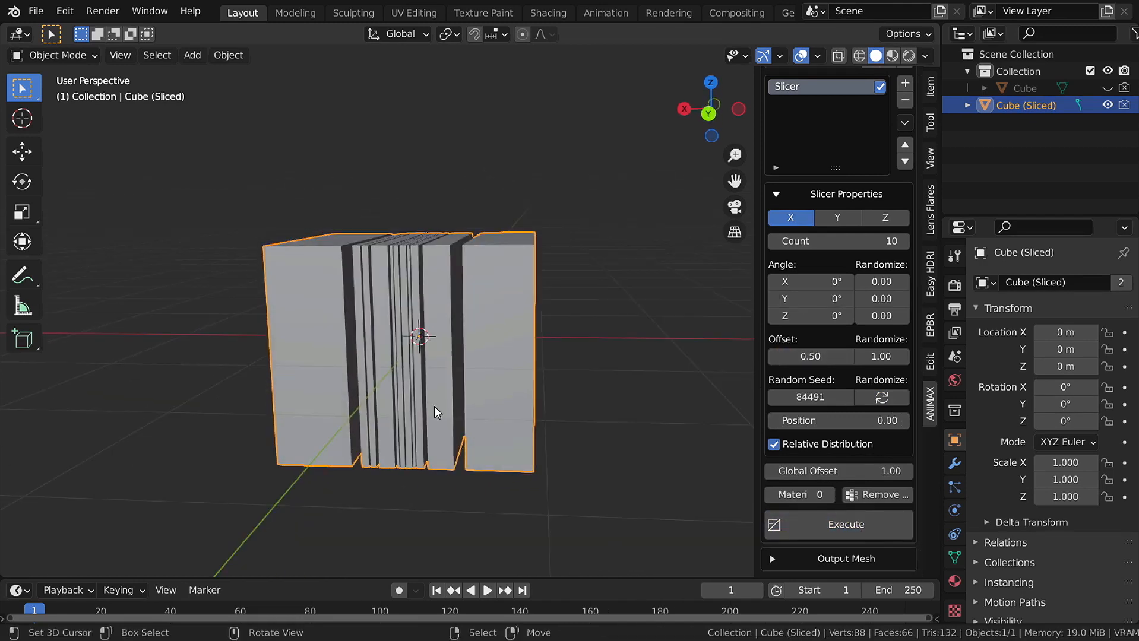
click(832, 421)
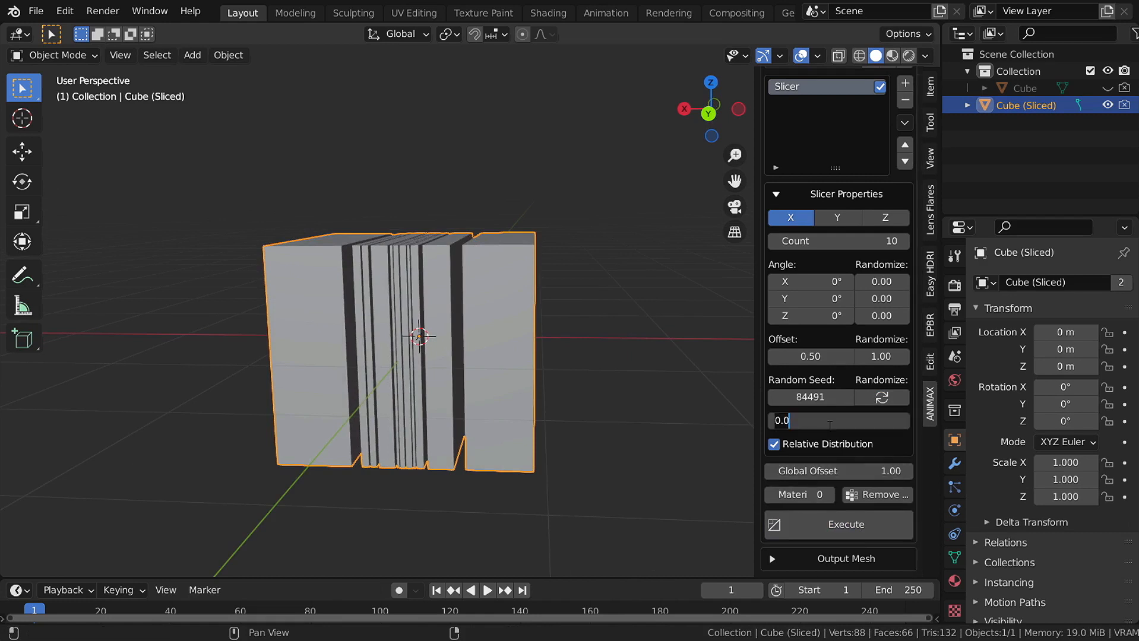
text(0.5)
key(Return)
click(847, 519)
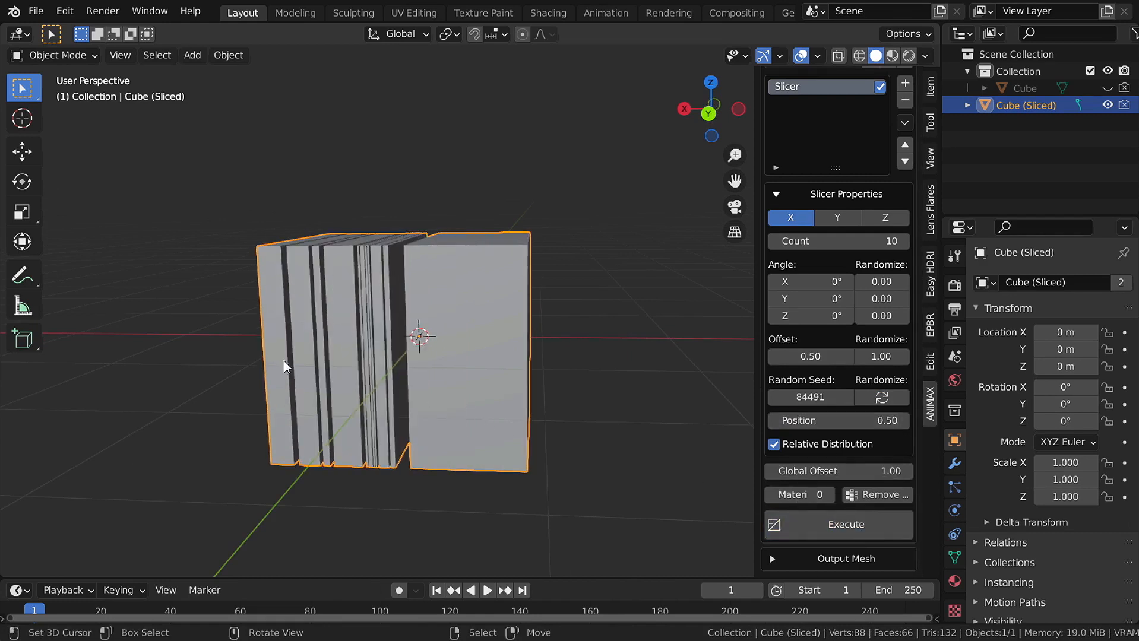
alt+middle_drag(344, 353, 368, 416)
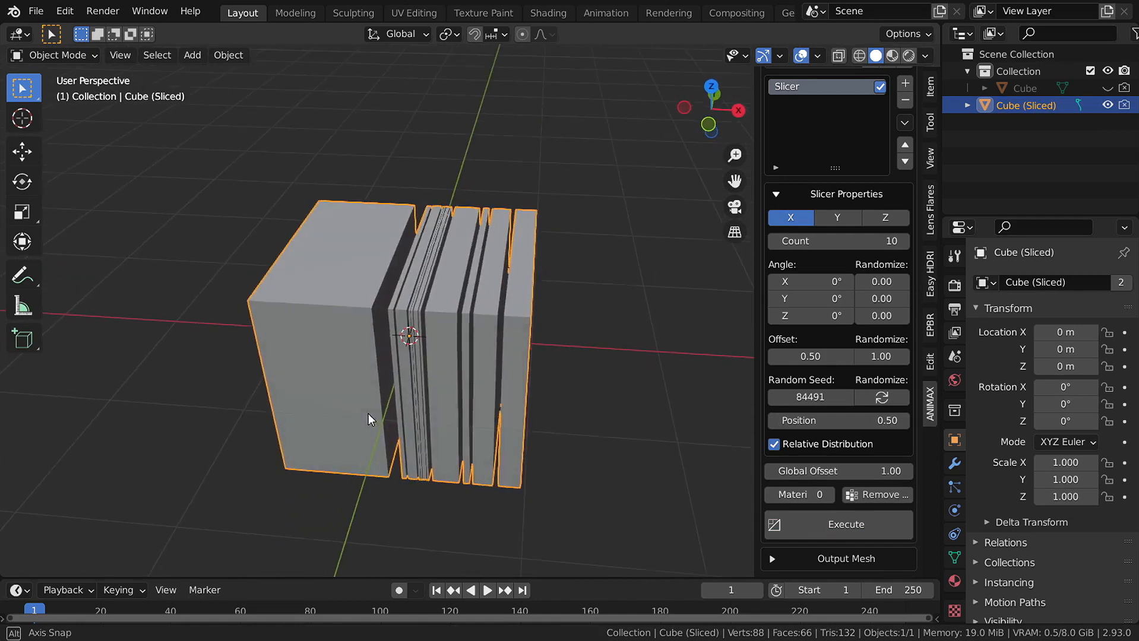
- Re-slice with Position -0.5, then with Position 0 to centre the cuts
click(864, 420)
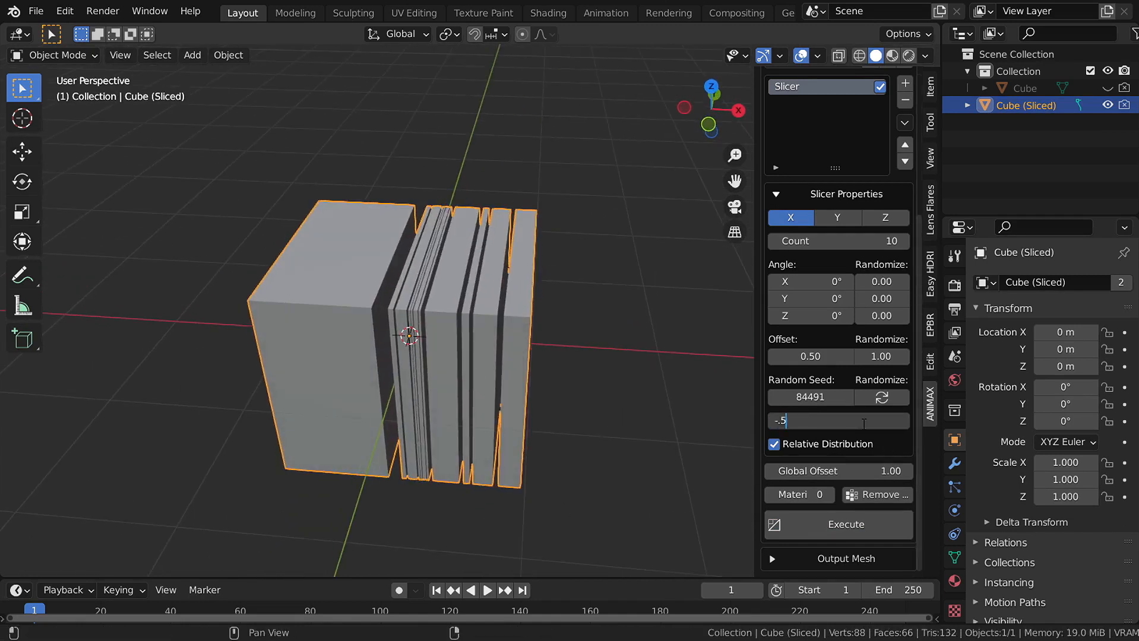
text(-.5)
key(Return)
click(847, 525)
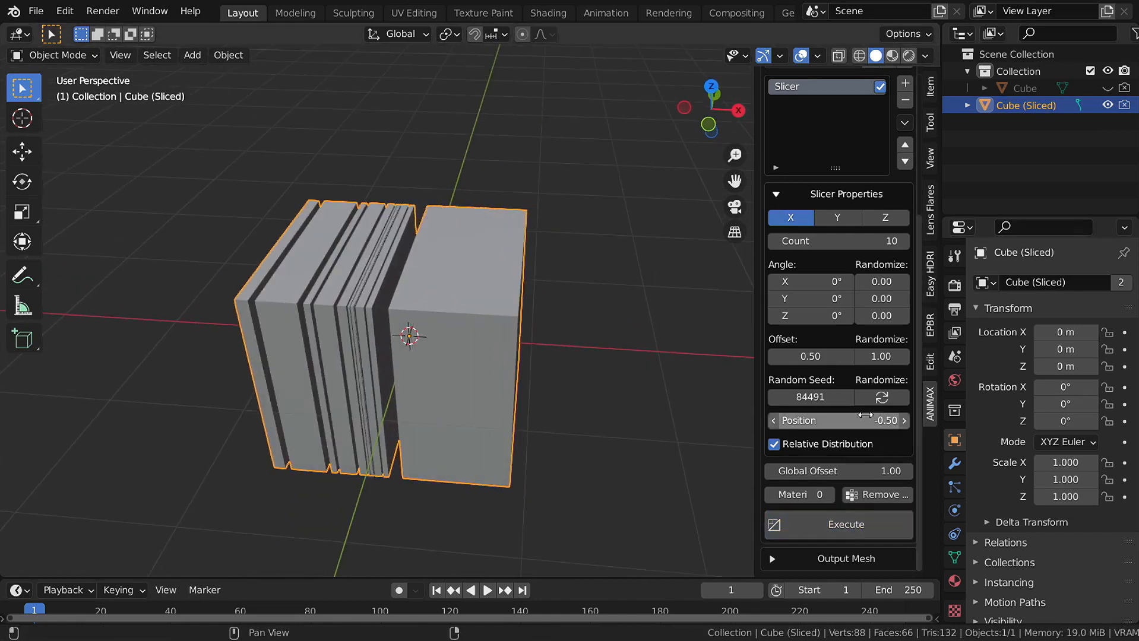
click(865, 420)
text(0)
key(Return)
click(872, 528)
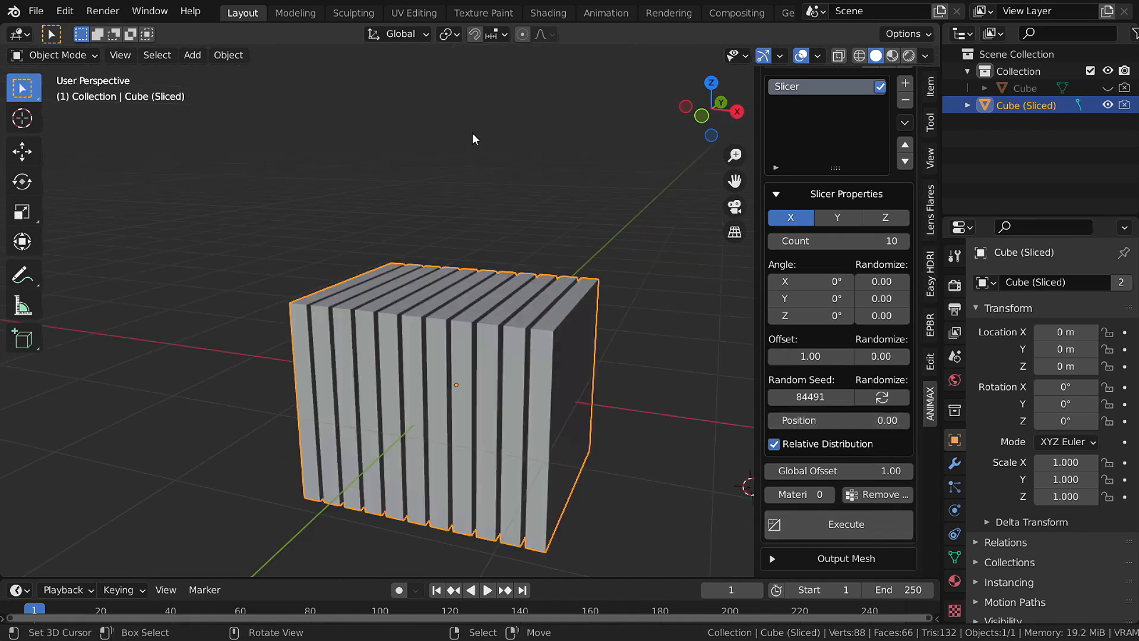
- Unhide the original Cube, enter Edit Mode and scale it thin along X
click(1026, 90)
click(1108, 88)
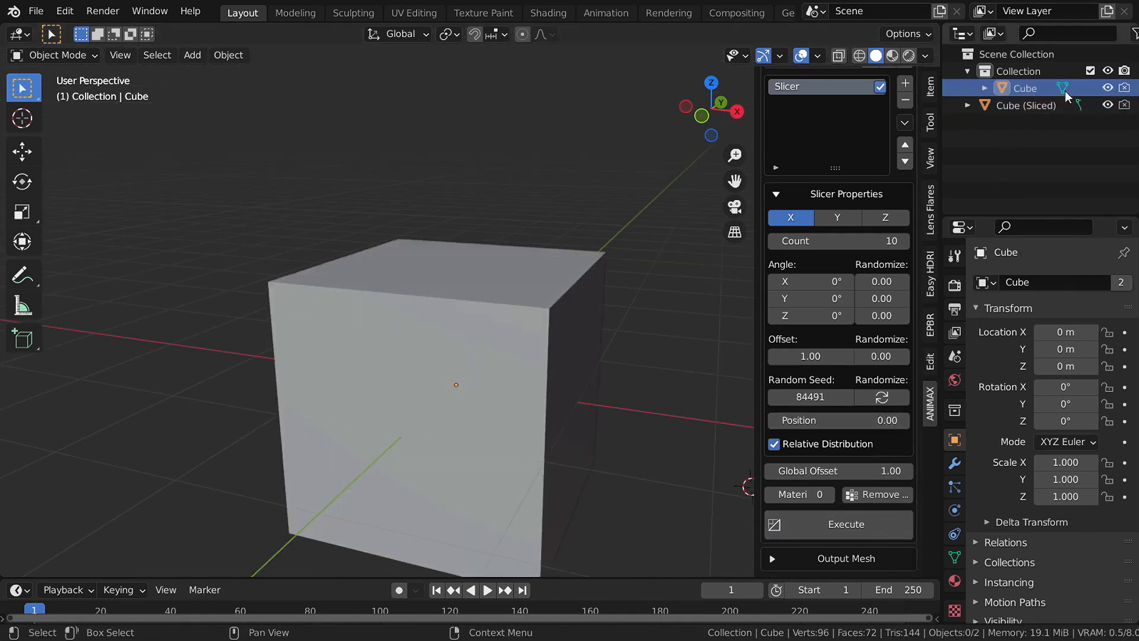
click(530, 394)
middle_drag(530, 394, 547, 416)
key(Tab)
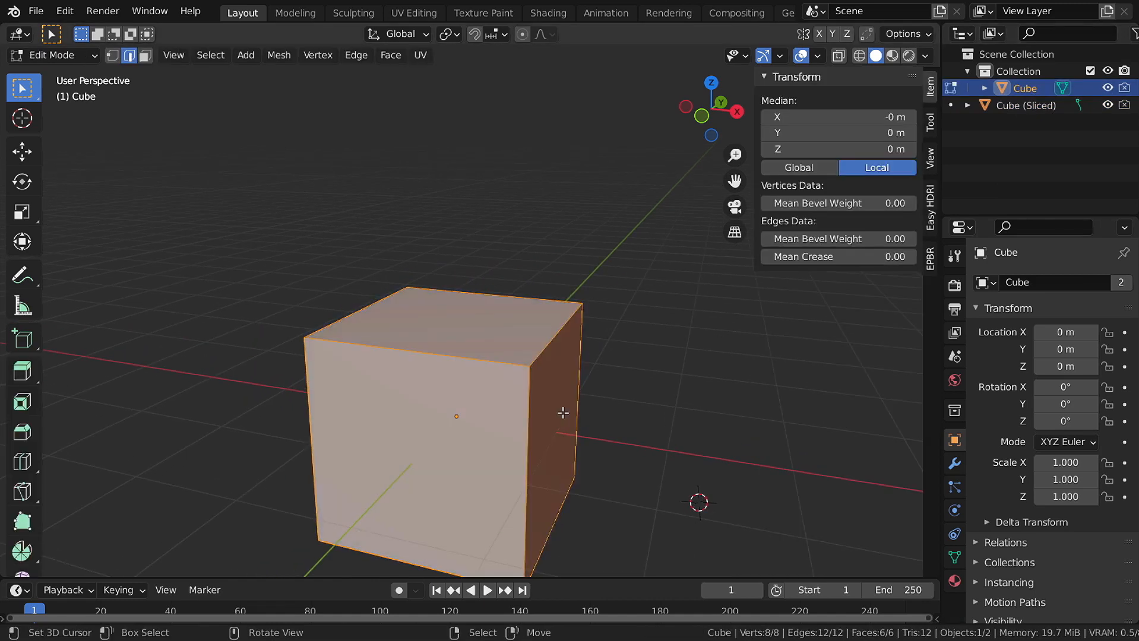
key(s)
key(x)
click(489, 405)
- Return to Object Mode and slice the thinned cube
key(Tab)
scroll(551, 373, down, 2)
scroll(551, 374, up, 2)
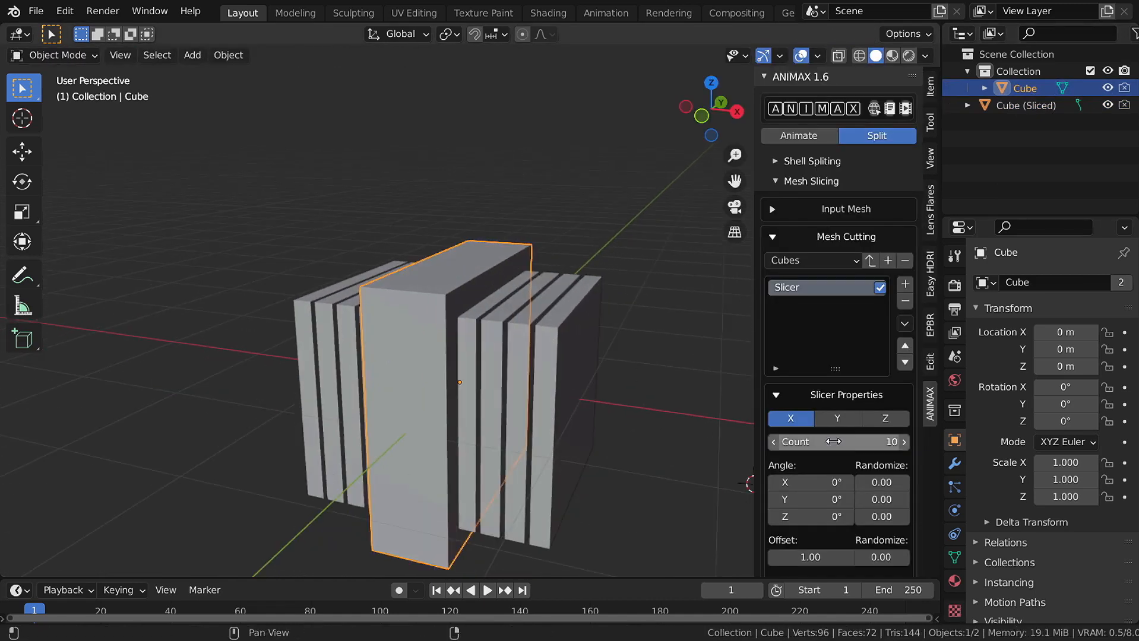
scroll(780, 432, down, 5)
click(806, 521)
- Turn off Relative Distribution and re-slice, producing thicker slabs
scroll(470, 365, up, 3)
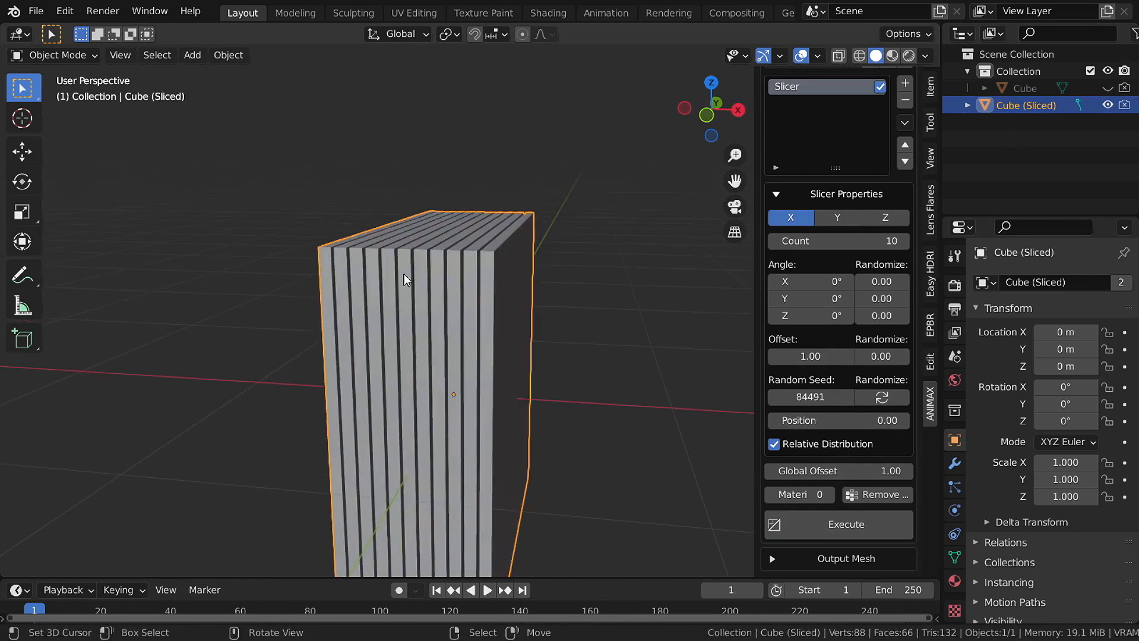
scroll(618, 388, down, 2)
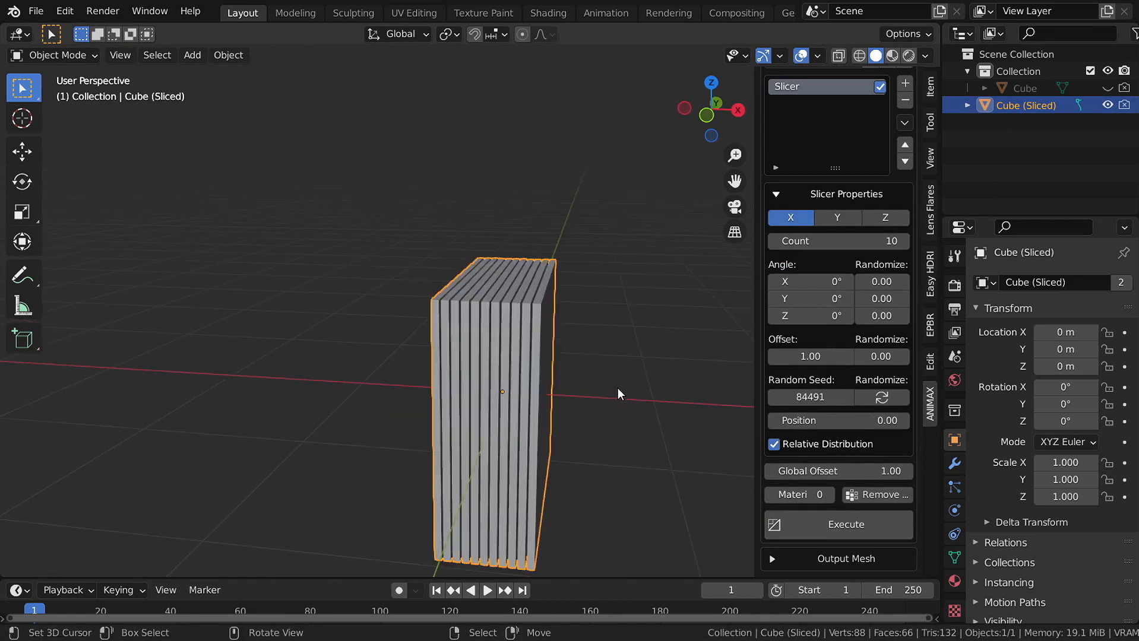
click(774, 444)
click(823, 521)
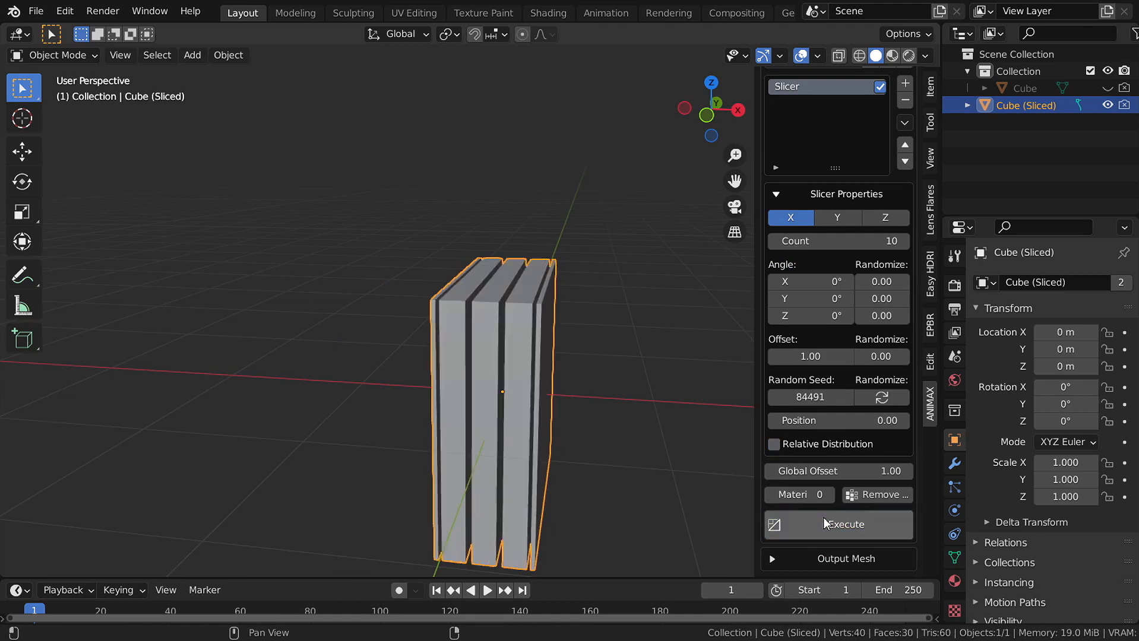
scroll(468, 344, up, 2)
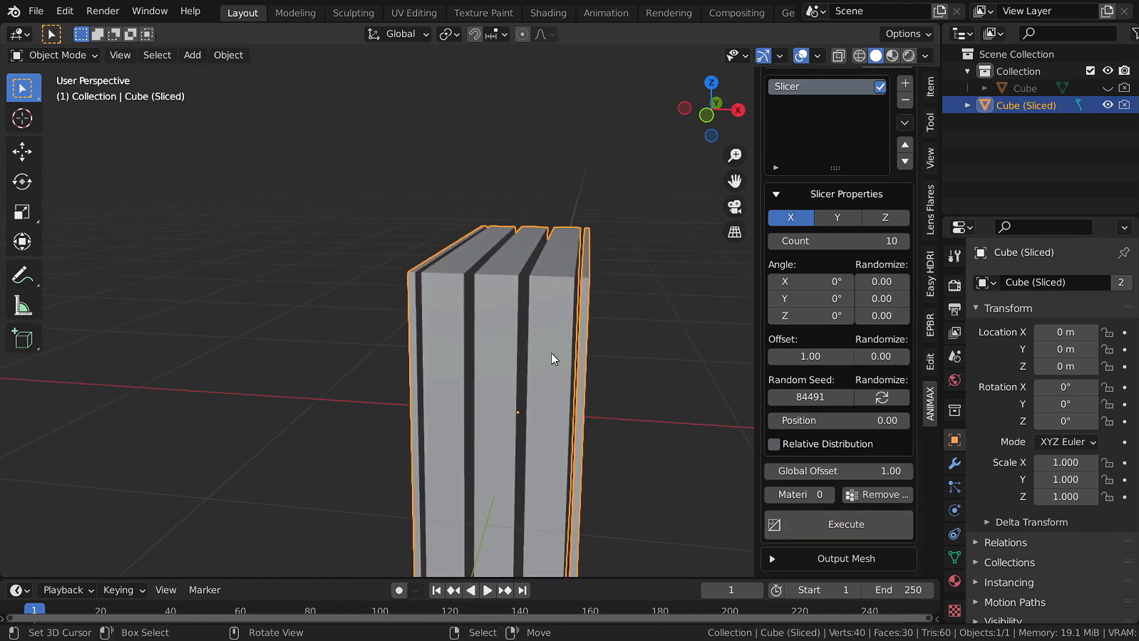
middle_drag(551, 352, 579, 343)
- Re-enable Relative Distribution and re-slice into ten thin evenly spaced slabs
click(779, 448)
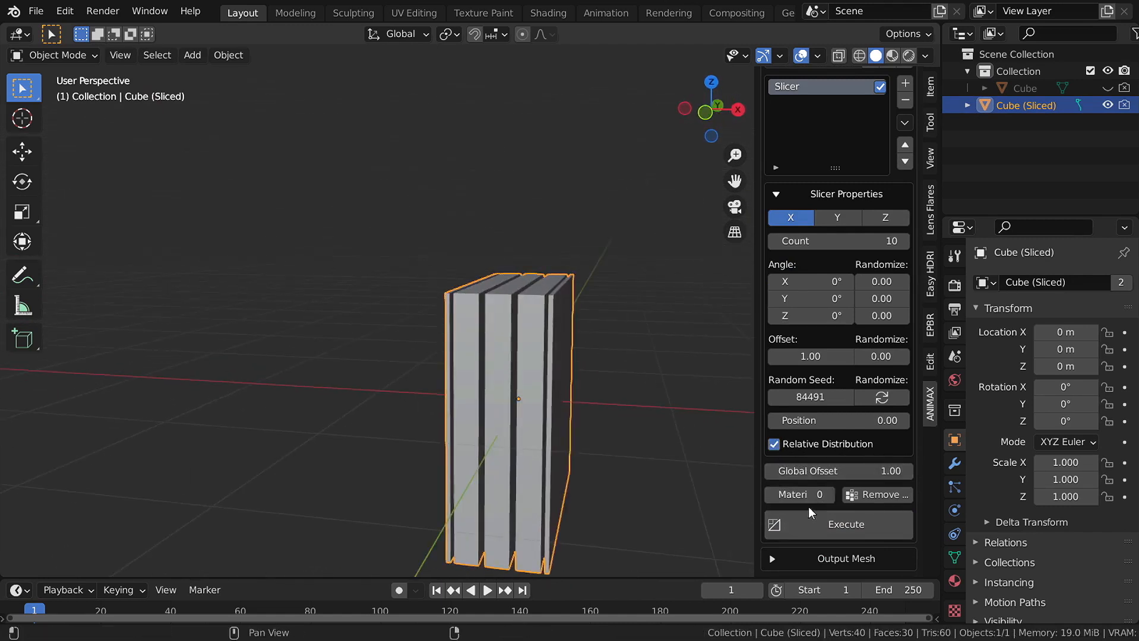
click(809, 516)
scroll(602, 392, up, 2)
scroll(602, 392, down, 2)
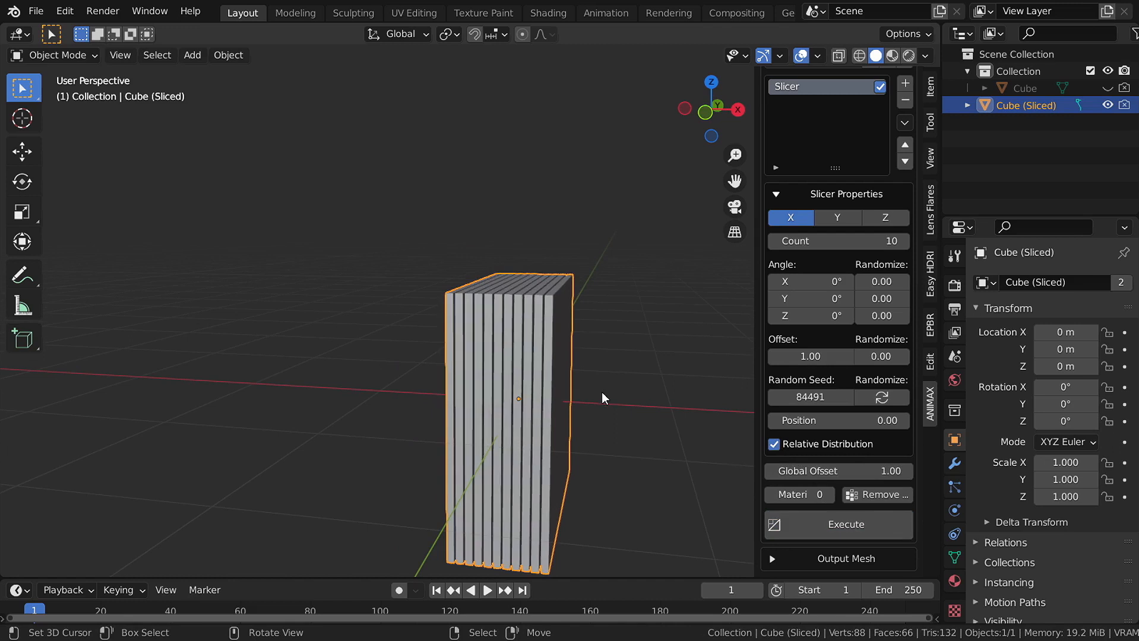
scroll(528, 352, down, 1)
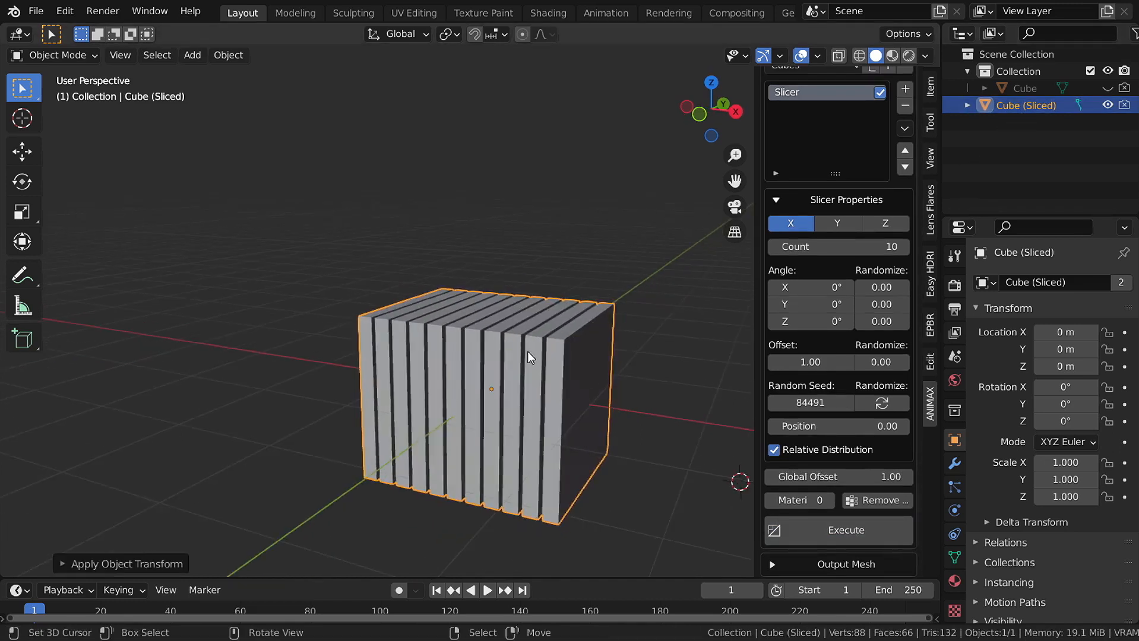
middle_drag(528, 352, 574, 348)
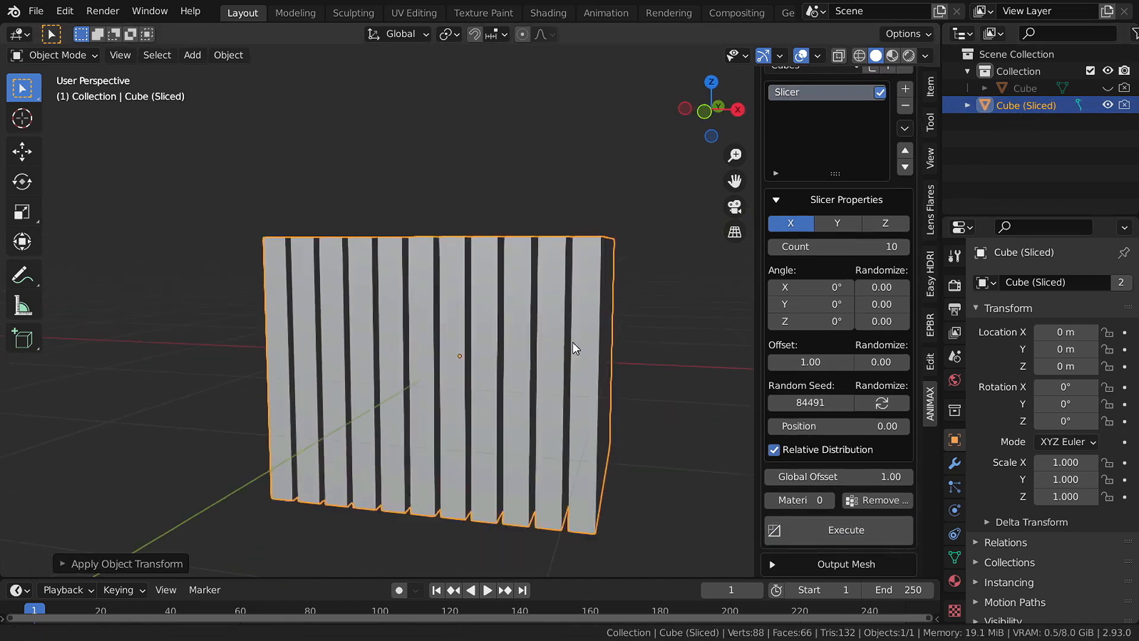
- Re-slice at Angle Y 90° with Y angle randomize 1.00 for tilted cuts
middle_drag(605, 306, 612, 331)
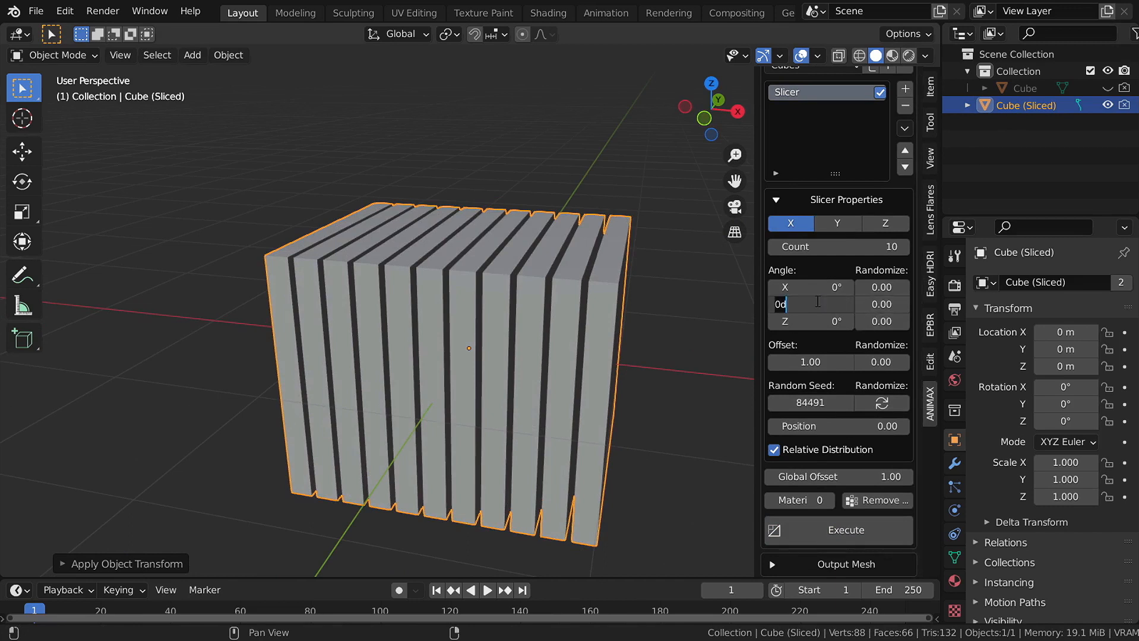
click(857, 526)
middle_drag(539, 353, 487, 341)
click(907, 304)
click(882, 533)
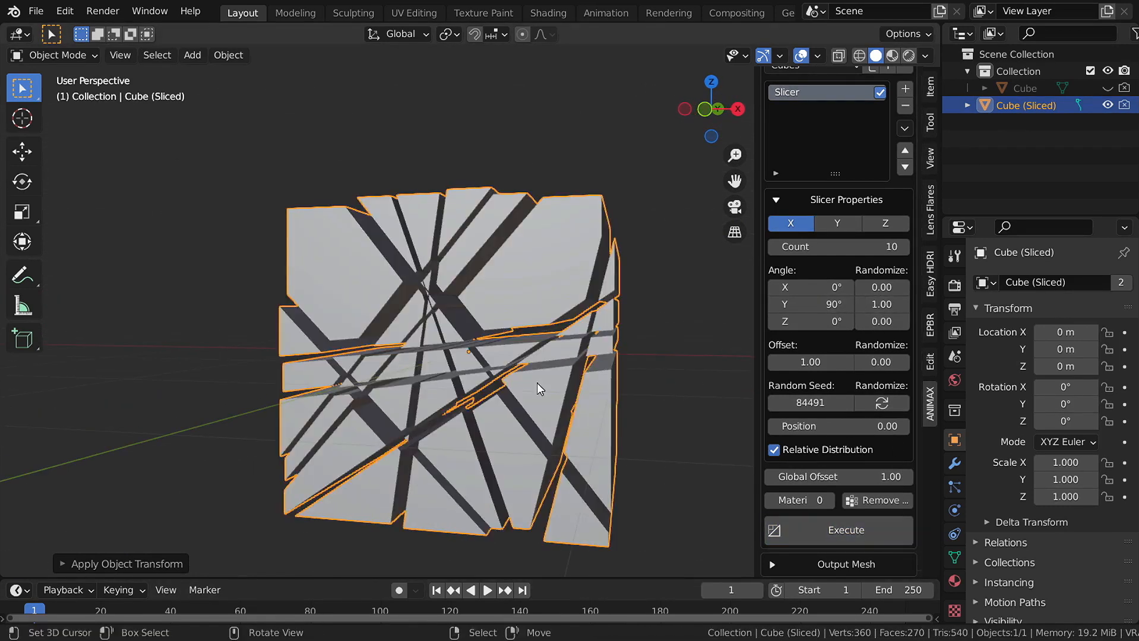
middle_drag(537, 383, 493, 345)
- Enable random seed randomizing and re-slice twice with fresh seeds
click(861, 404)
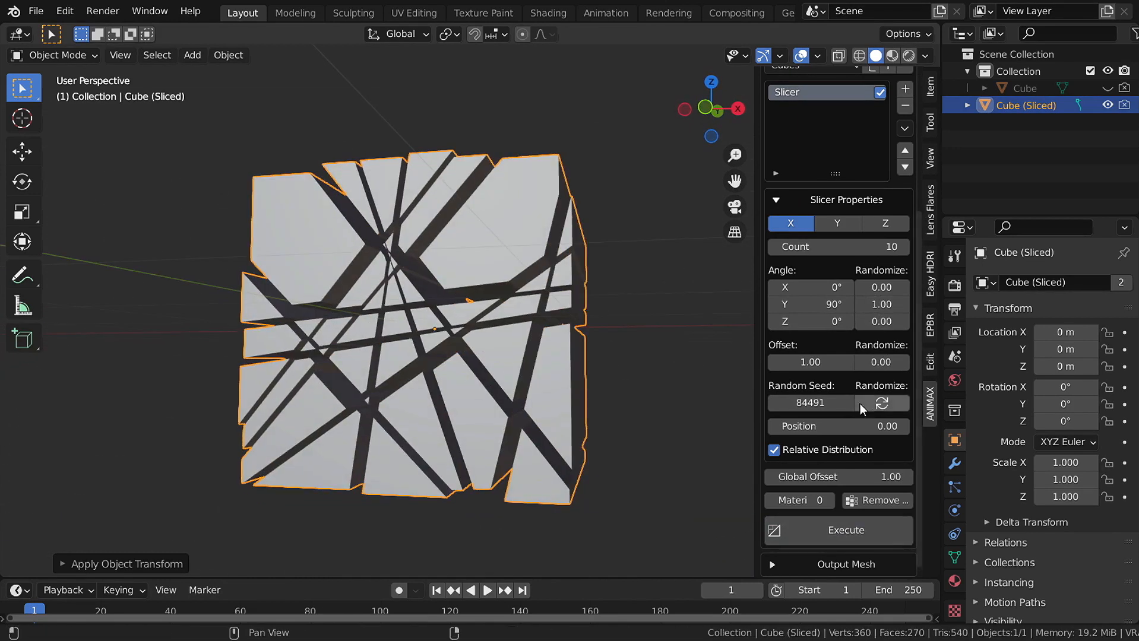
click(865, 526)
click(867, 525)
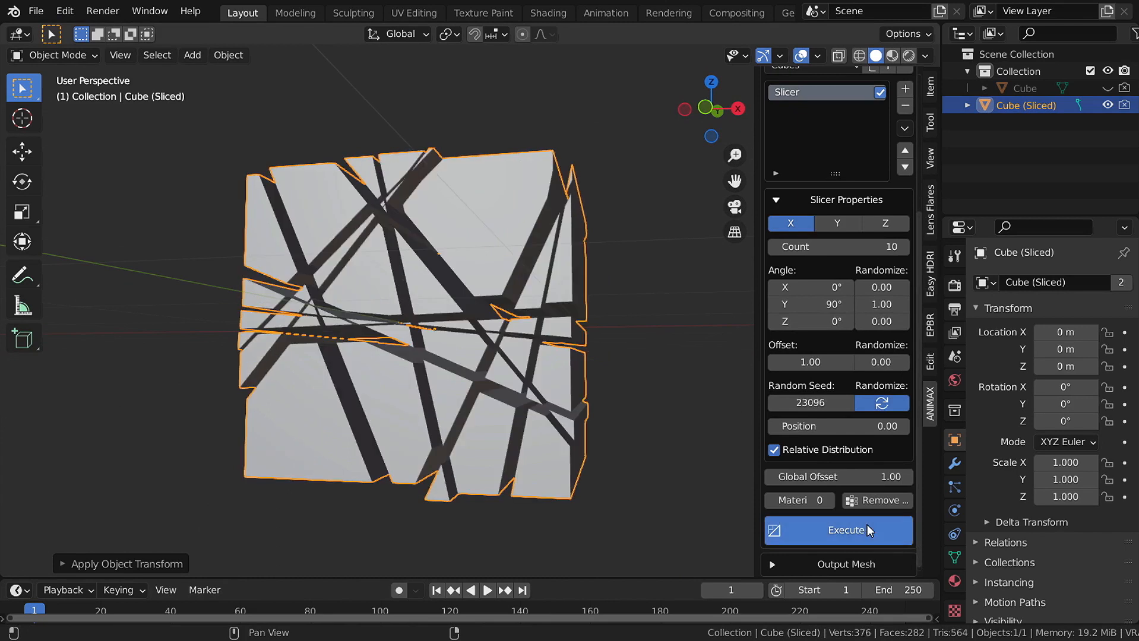
- Re-slice with new seeds and Y and Z angle randomize set to 1.00
click(866, 525)
click(867, 525)
middle_drag(475, 356, 771, 377)
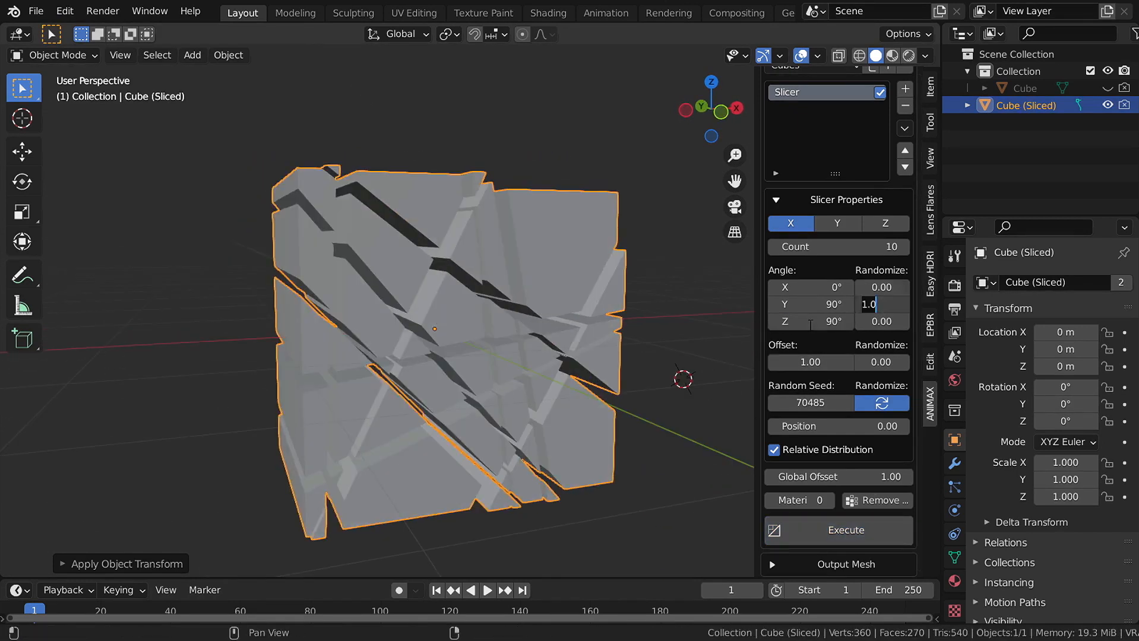
key(Return)
click(869, 528)
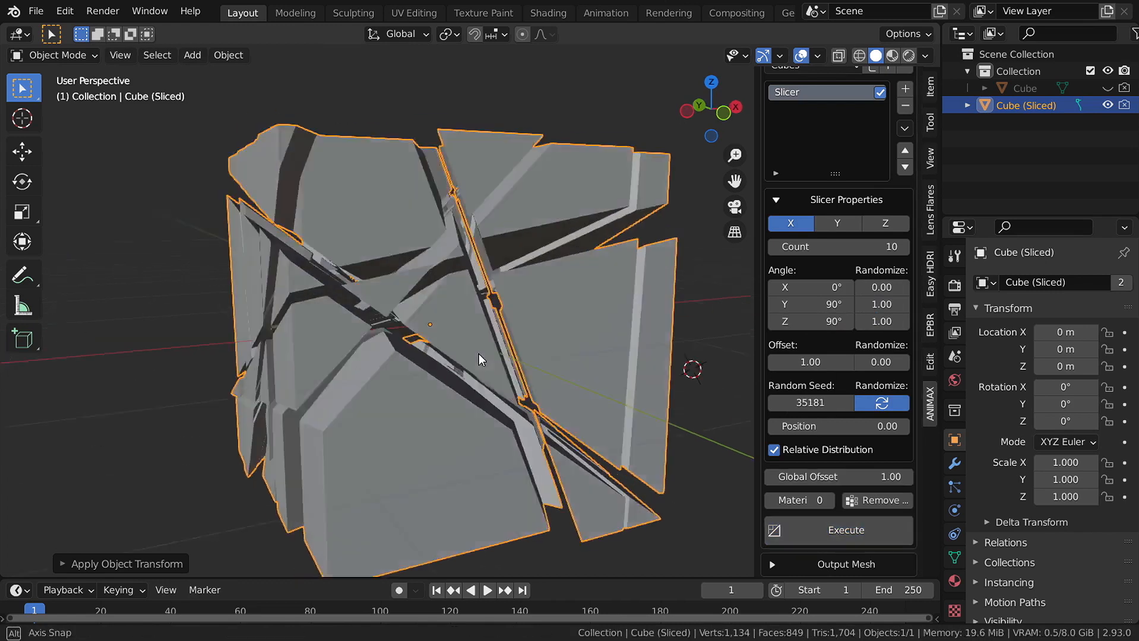
- Set slice Count to 20, re-slice into denser shards and collapse Slicer Properties
middle_drag(479, 354, 429, 330)
scroll(436, 338, up, 3)
mouse_move(469, 346)
middle_down()
mouse_move(438, 352)
mouse_move(459, 351)
middle_up()
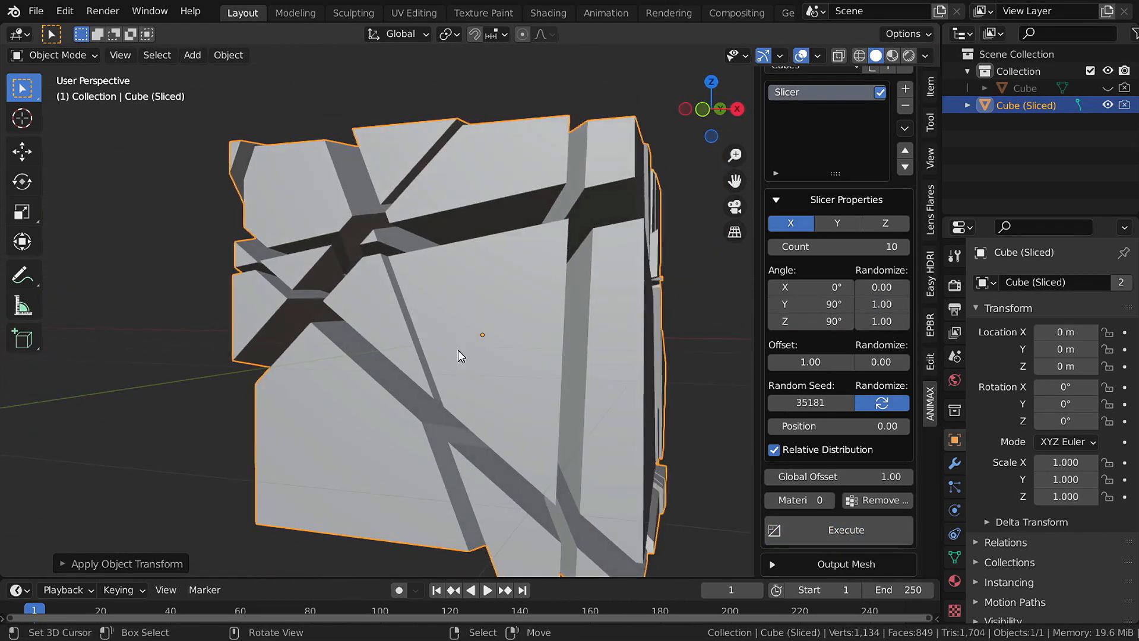
middle_drag(594, 350, 560, 353)
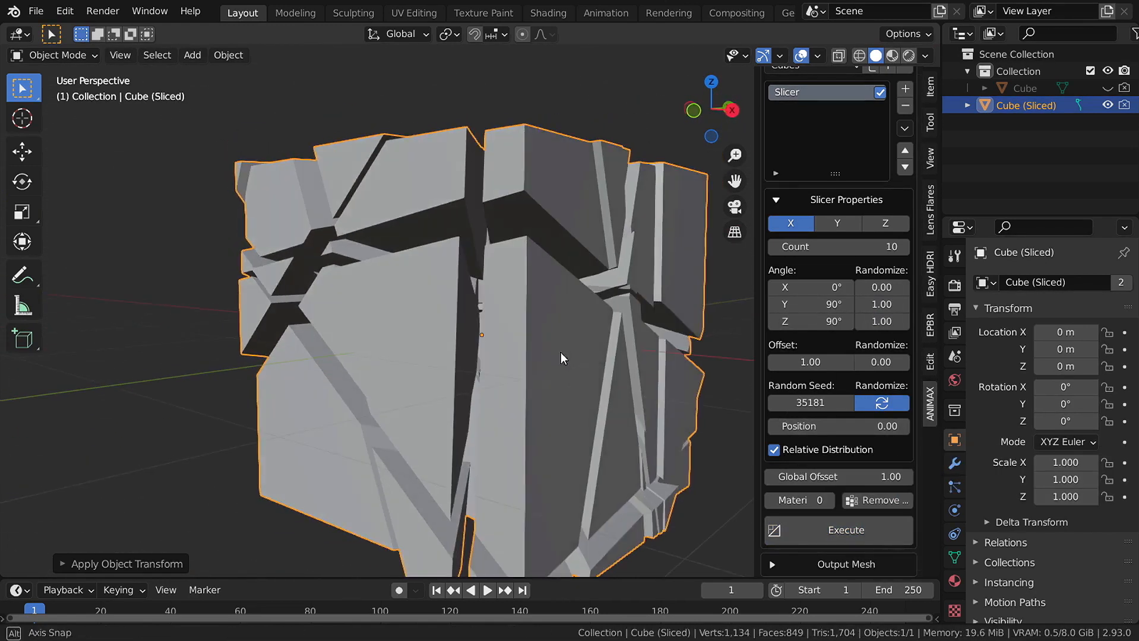
scroll(560, 352, down, 3)
click(856, 247)
text(20)
key(Return)
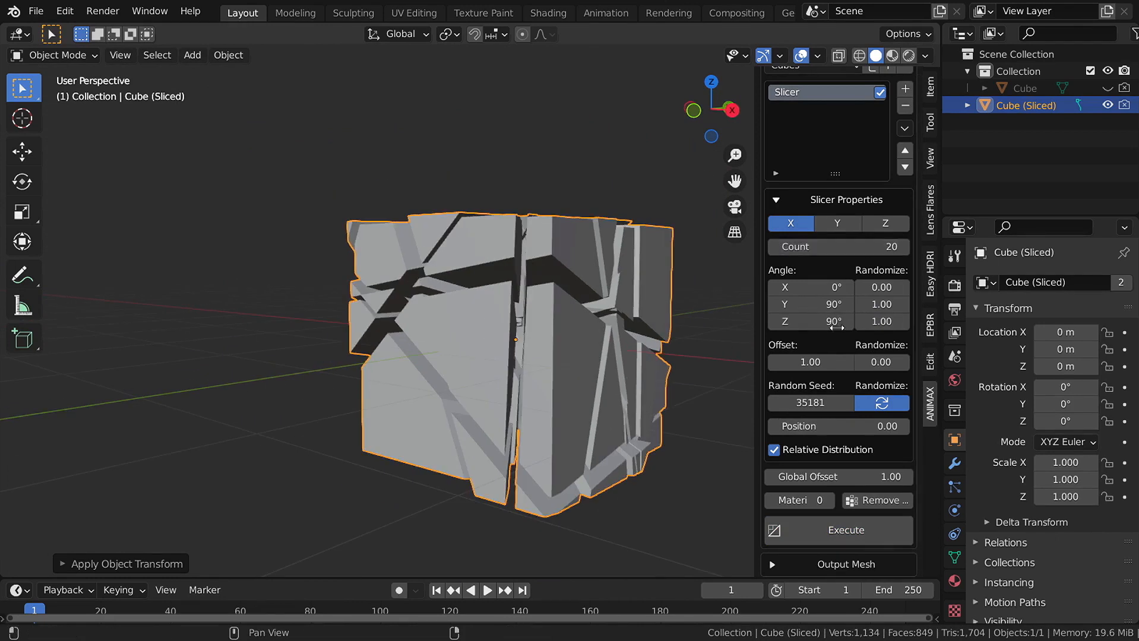
click(850, 525)
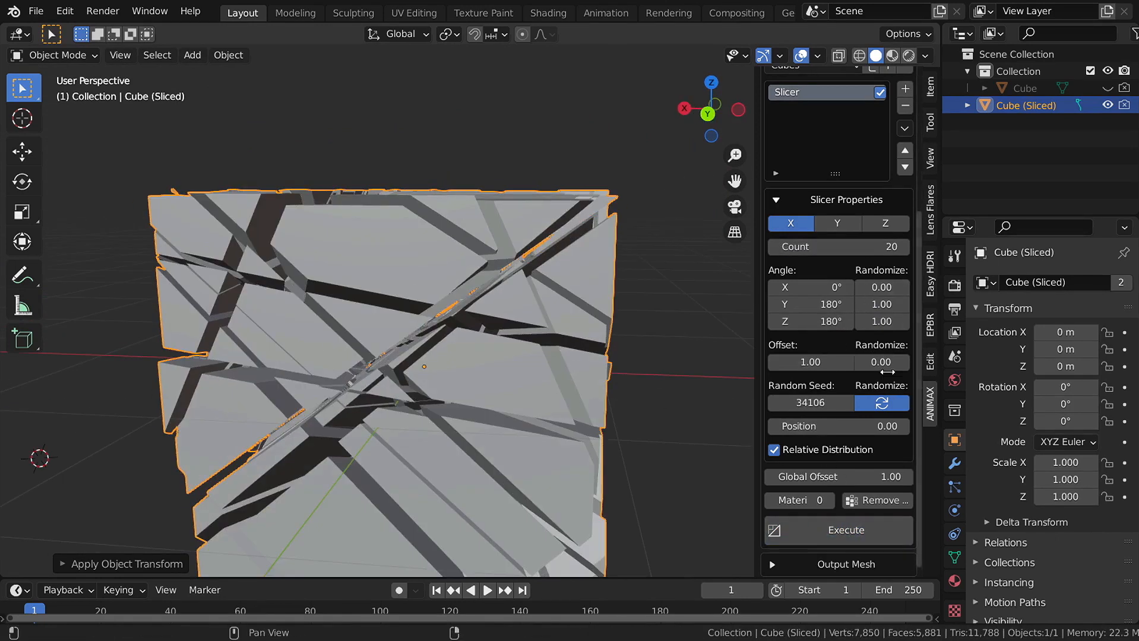
click(815, 200)
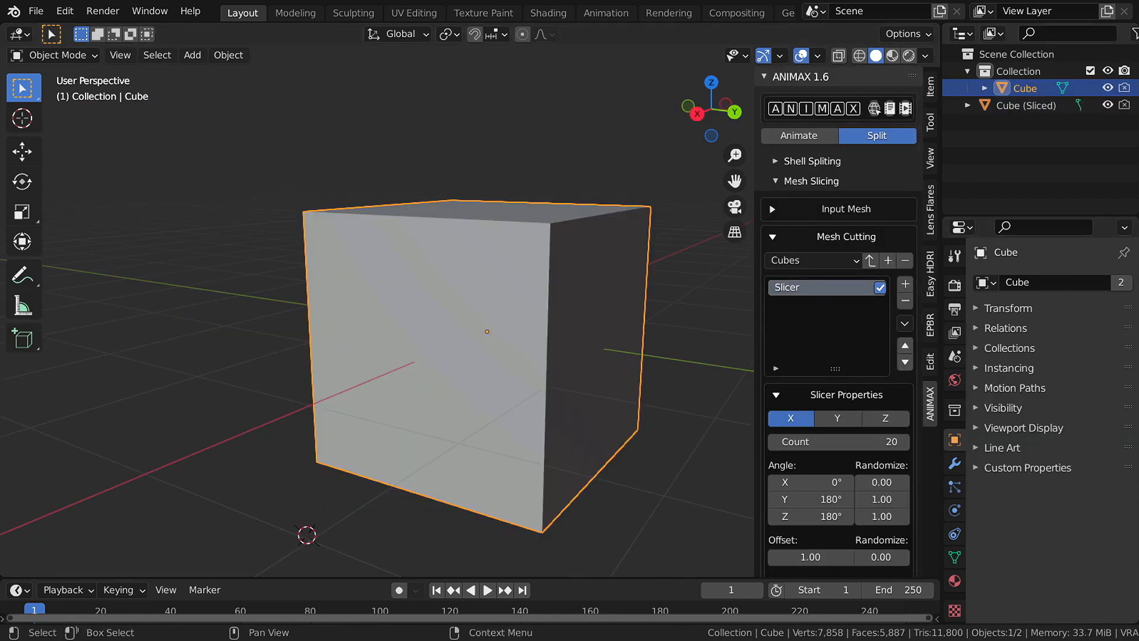
- Select the original and sliced cubes and collapse the slicer settings
click(1103, 87)
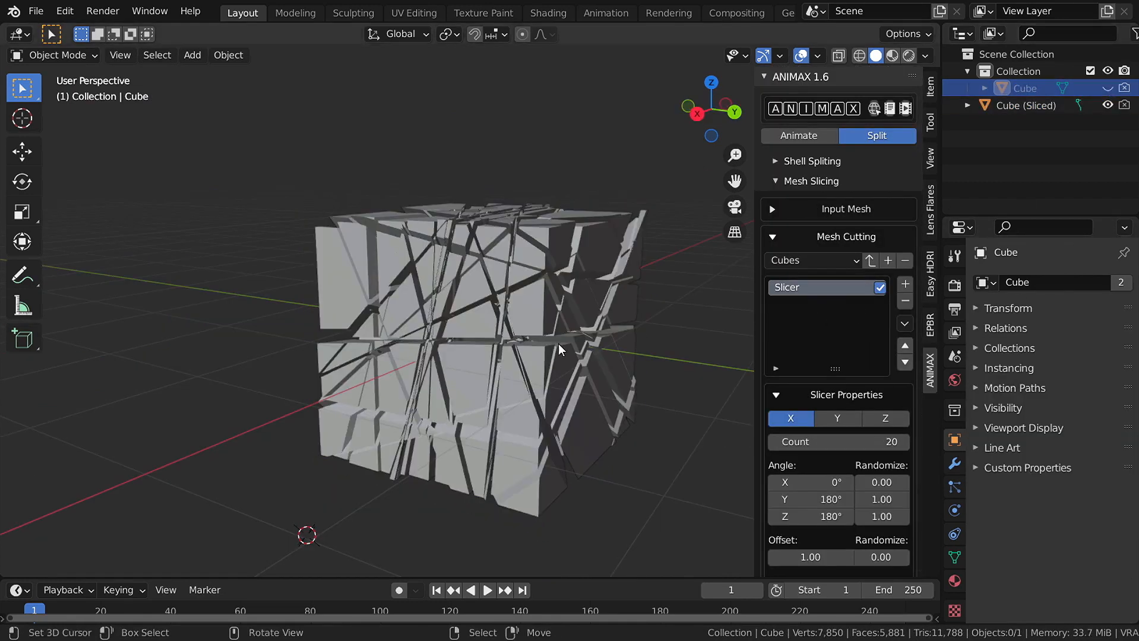
click(528, 327)
scroll(836, 368, down, 5)
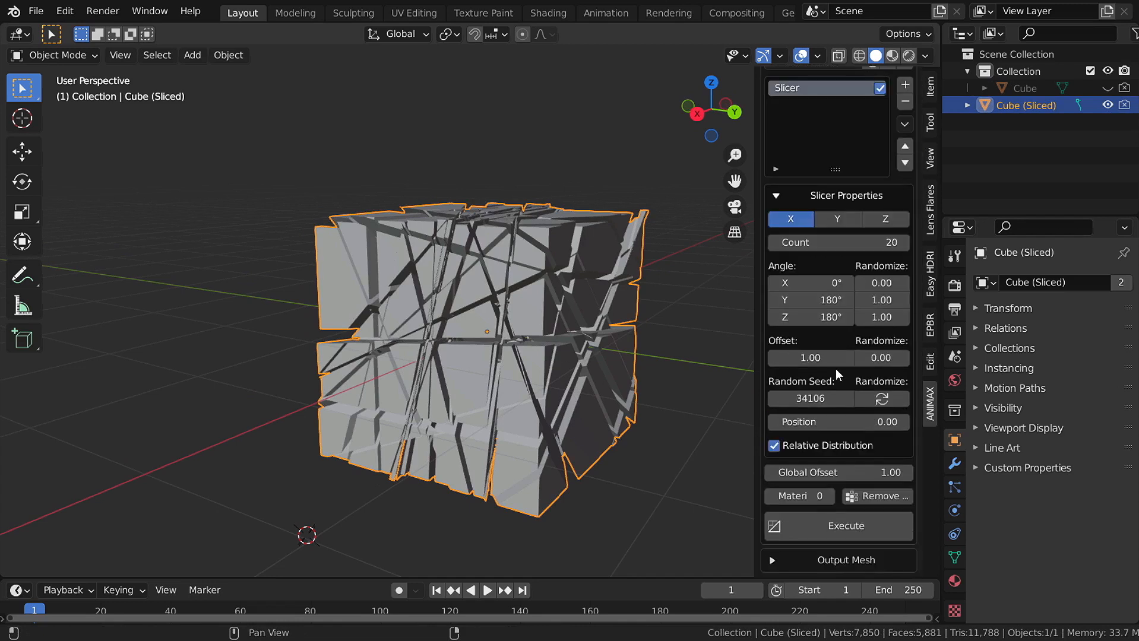
click(853, 198)
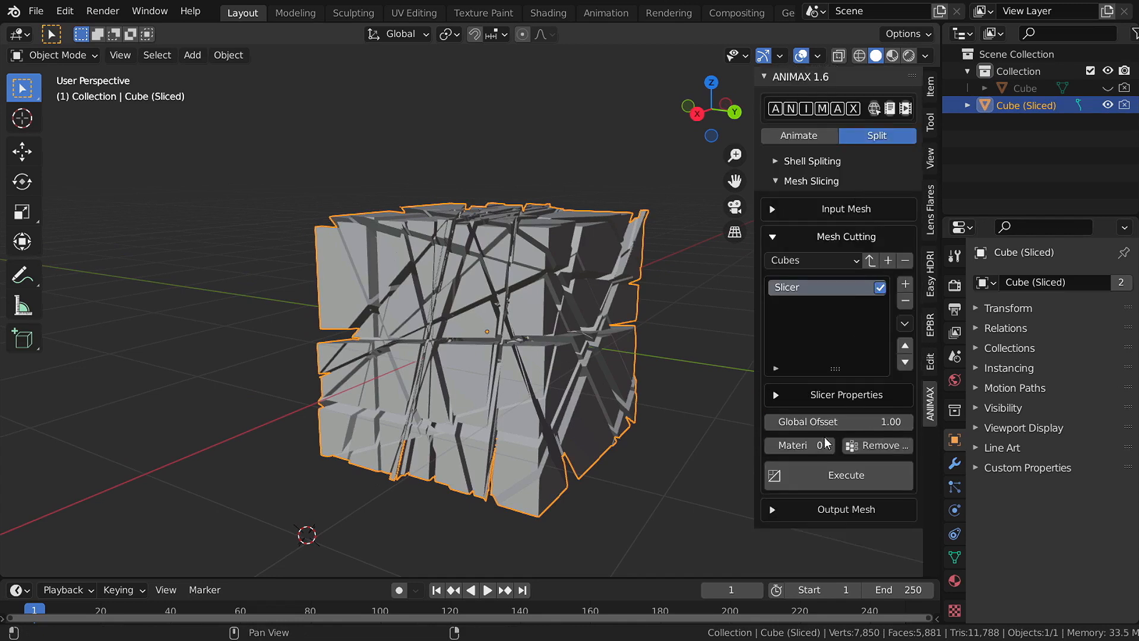
middle_drag(459, 348, 462, 379)
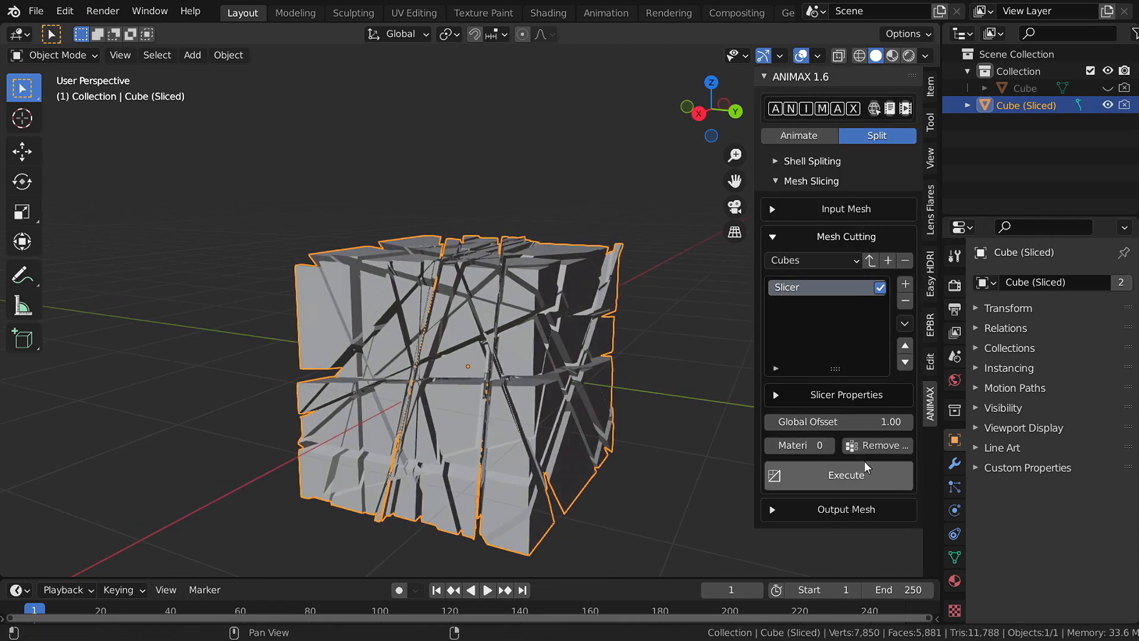
- Unhide the Cube, choose its Red material slot for cut faces, and re-slice
click(1025, 88)
click(1108, 88)
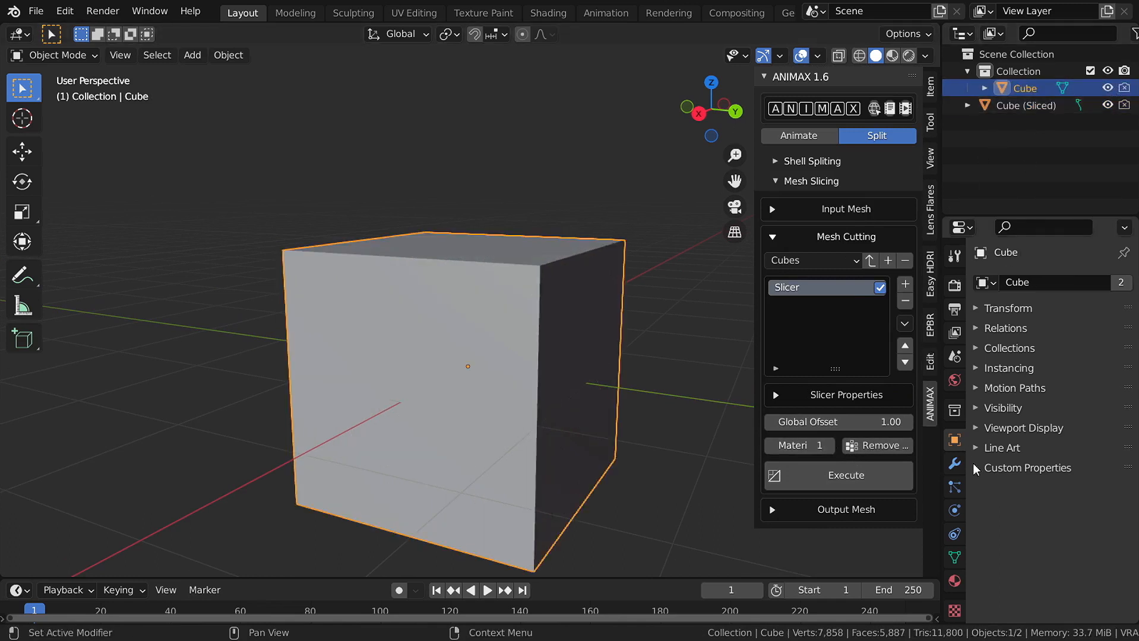
click(954, 580)
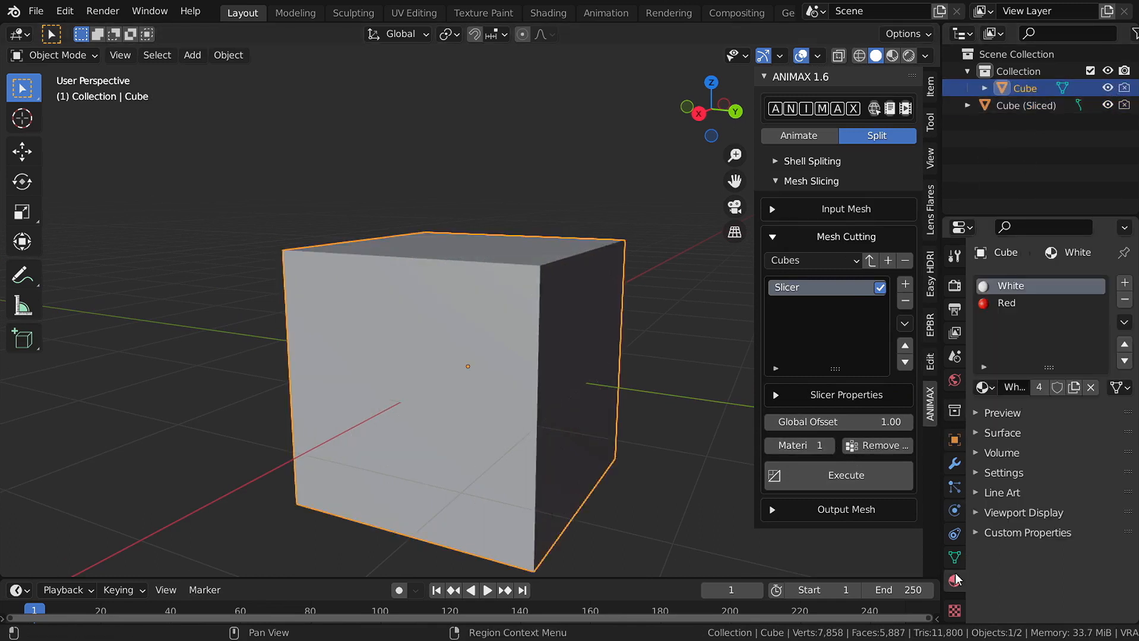
click(1015, 299)
click(1017, 288)
click(1018, 302)
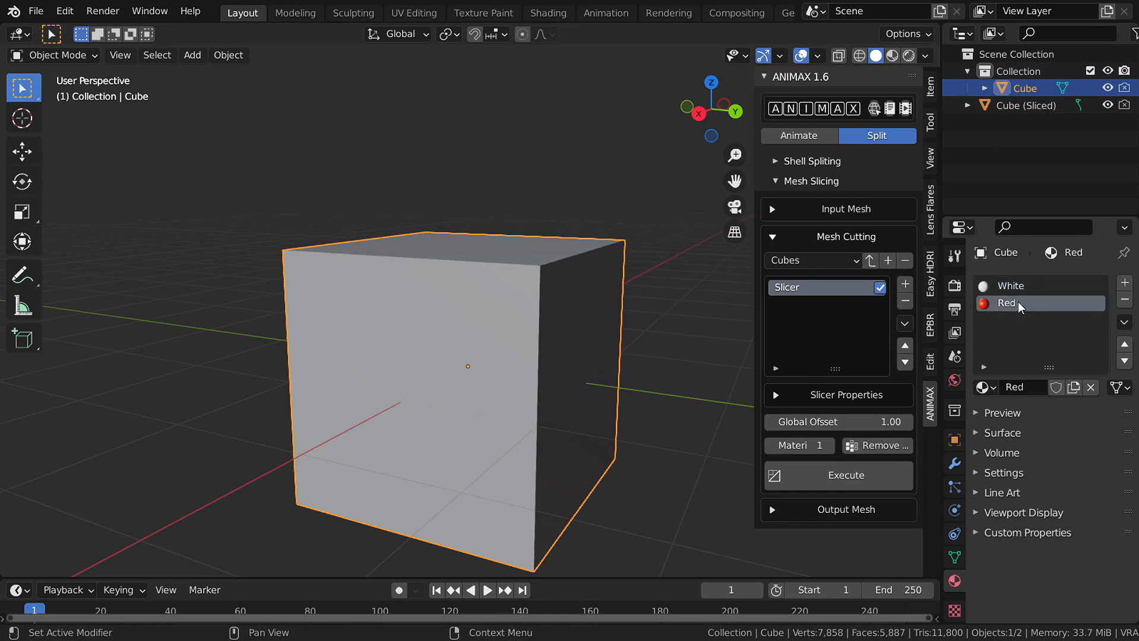
click(887, 466)
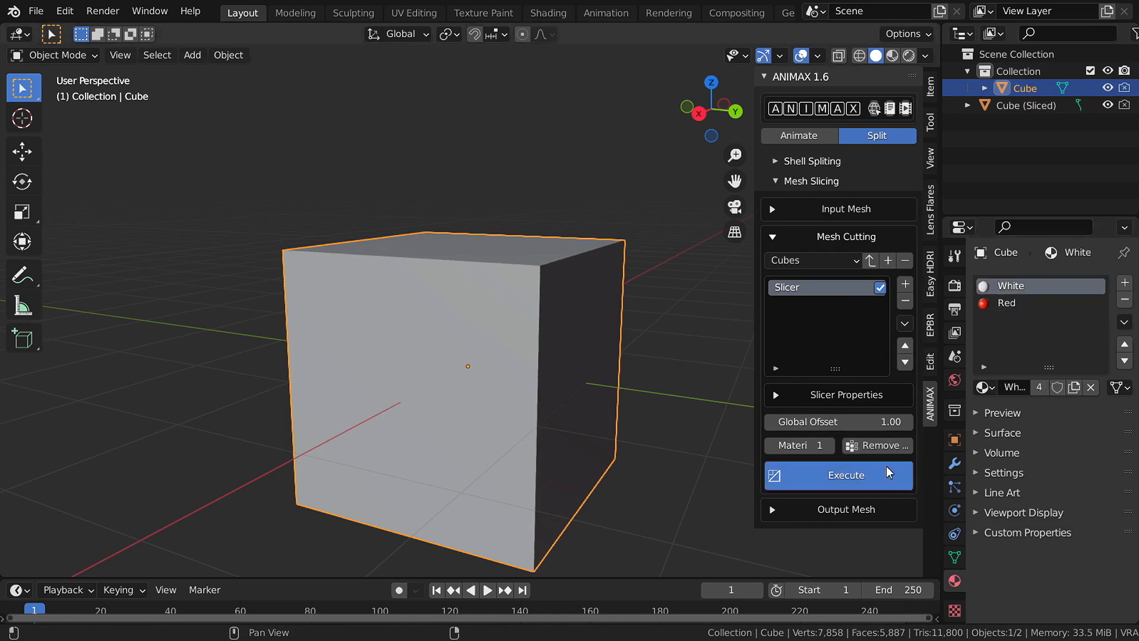
- Inspect the red-cored shards and begin editing the global offset value
middle_drag(505, 387, 611, 333)
middle_drag(569, 364, 515, 305)
shift+middle_drag(514, 305, 516, 258)
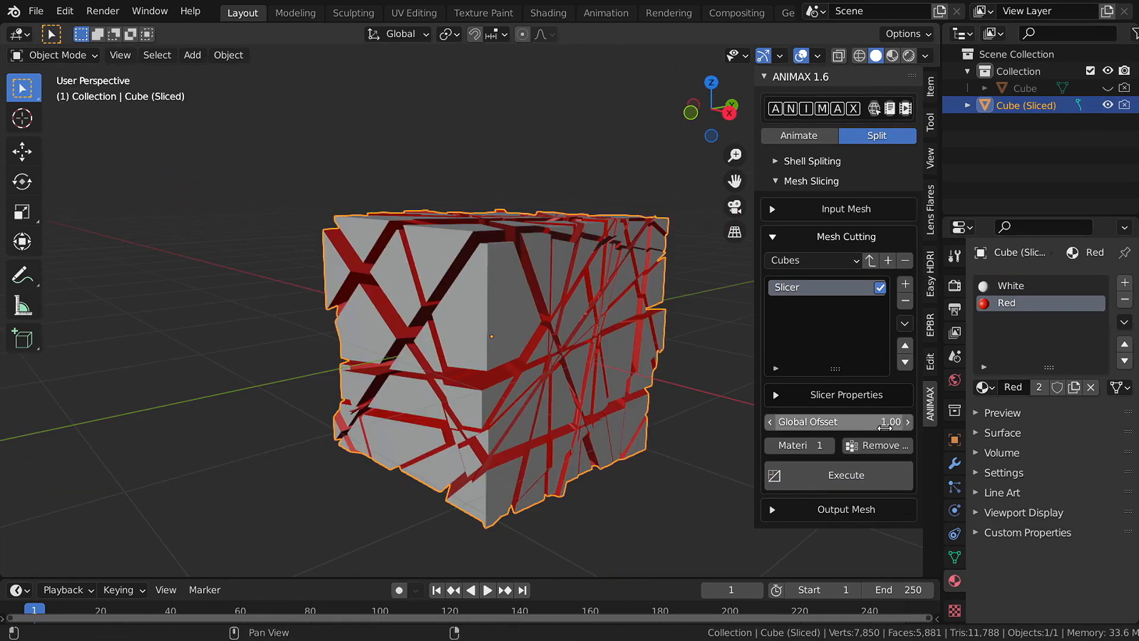
click(882, 424)
- Re-slice the cube and set Global Offset back to 1
click(870, 477)
mouse_move(717, 411)
middle_down()
mouse_move(565, 403)
mouse_move(702, 401)
middle_up()
click(879, 423)
text(1)
key(Return)
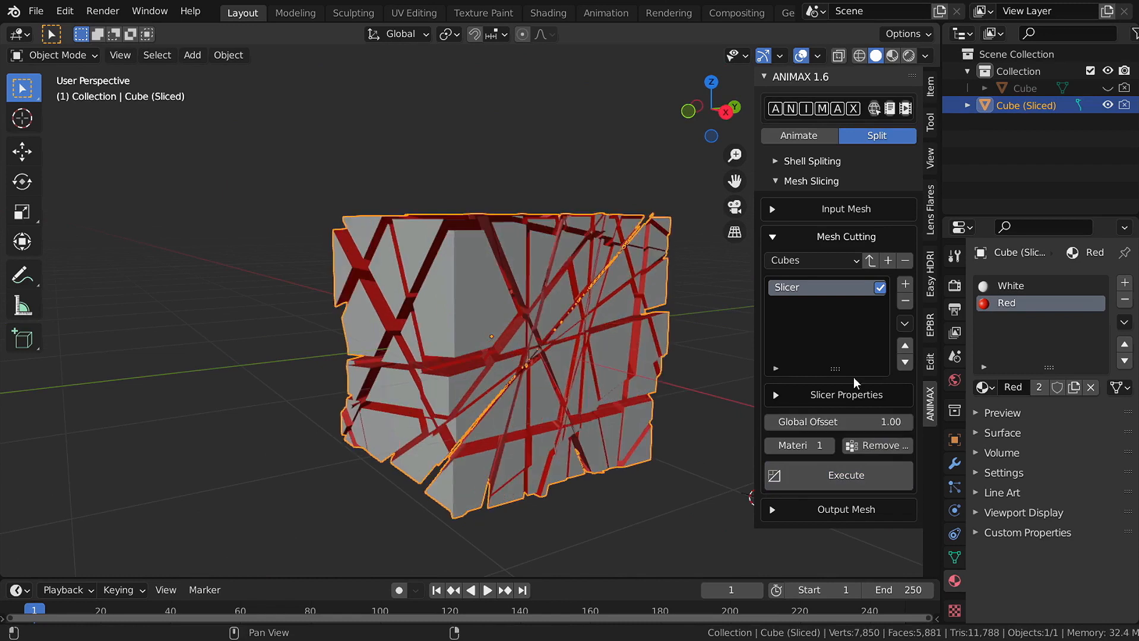
- Expand Output Mesh and toggle the sliced preview on and off from the front view
click(839, 508)
scroll(861, 441, down, 1)
click(811, 529)
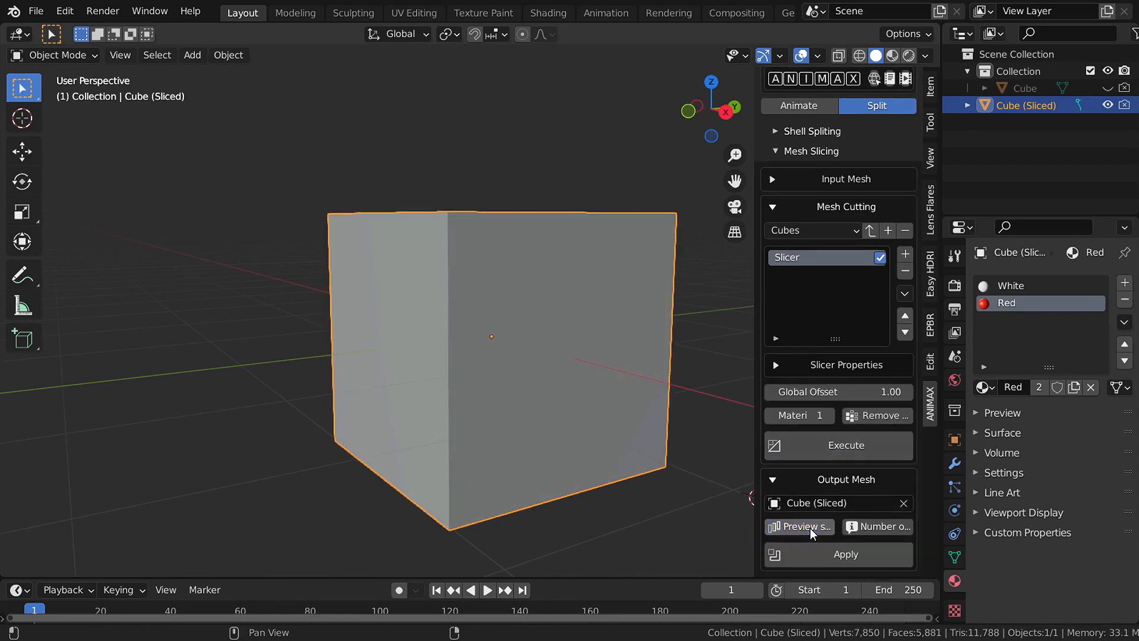
click(810, 528)
click(810, 528)
click(810, 529)
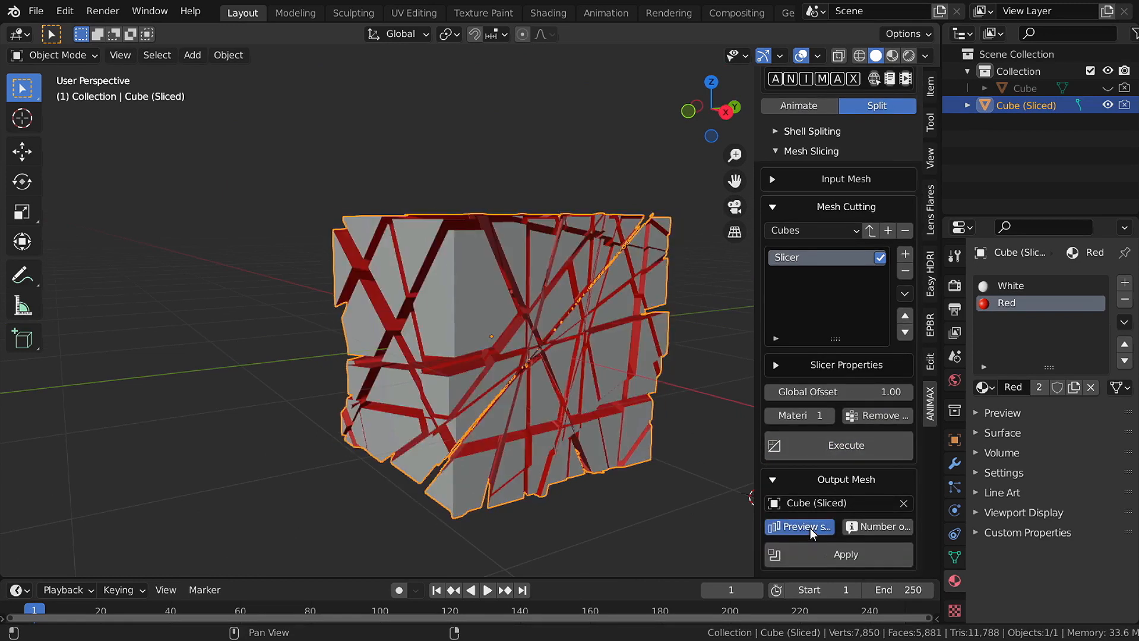
key(KP_1)
click(810, 529)
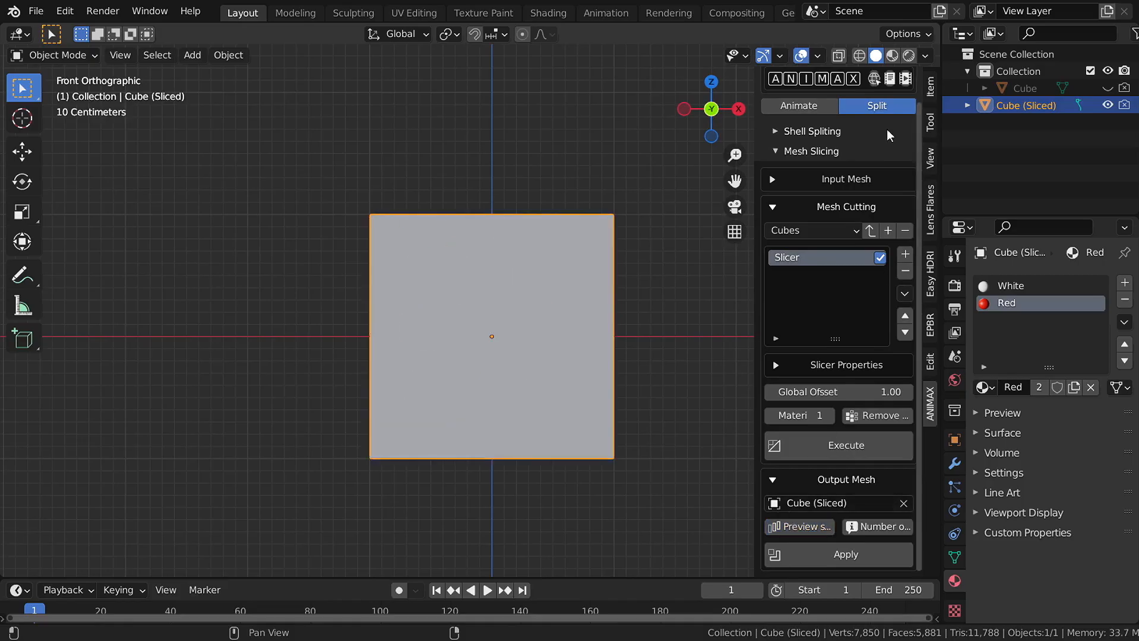
- Compare the cube in wireframe and solid shading from the front view
click(861, 57)
scroll(554, 334, up, 3)
mouse_move(554, 333)
middle_down()
mouse_move(429, 337)
mouse_move(532, 349)
mouse_move(521, 369)
mouse_move(552, 359)
middle_up()
key(KP_1)
scroll(533, 349, down, 3)
click(876, 57)
- Turn the sliced preview back on and confirm the cut makes 978 shards
click(800, 527)
click(877, 525)
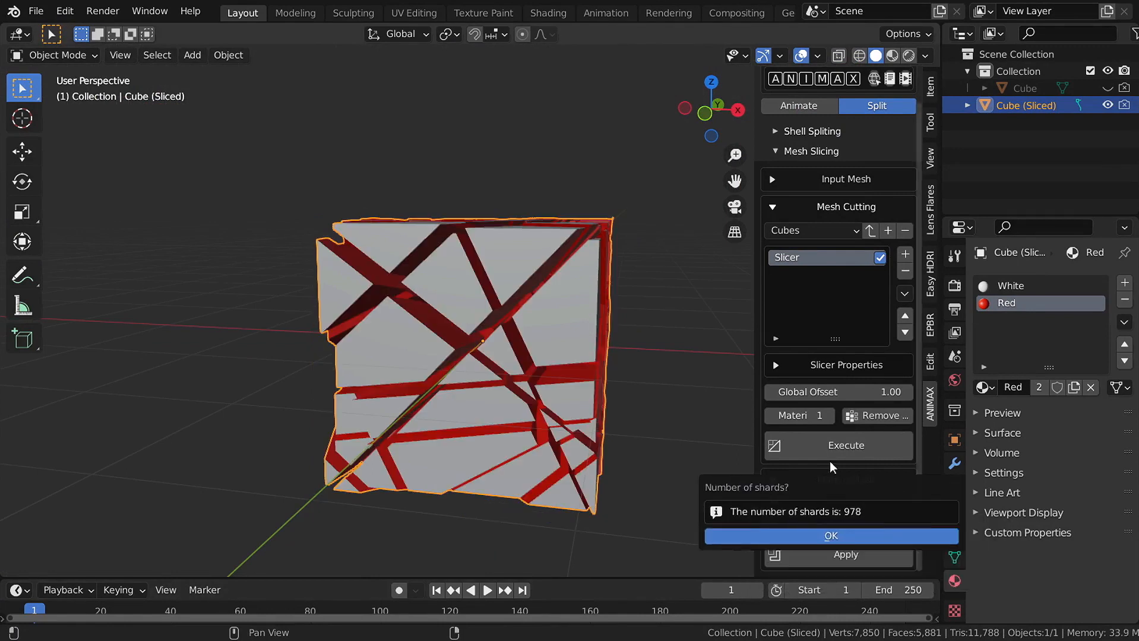
click(725, 545)
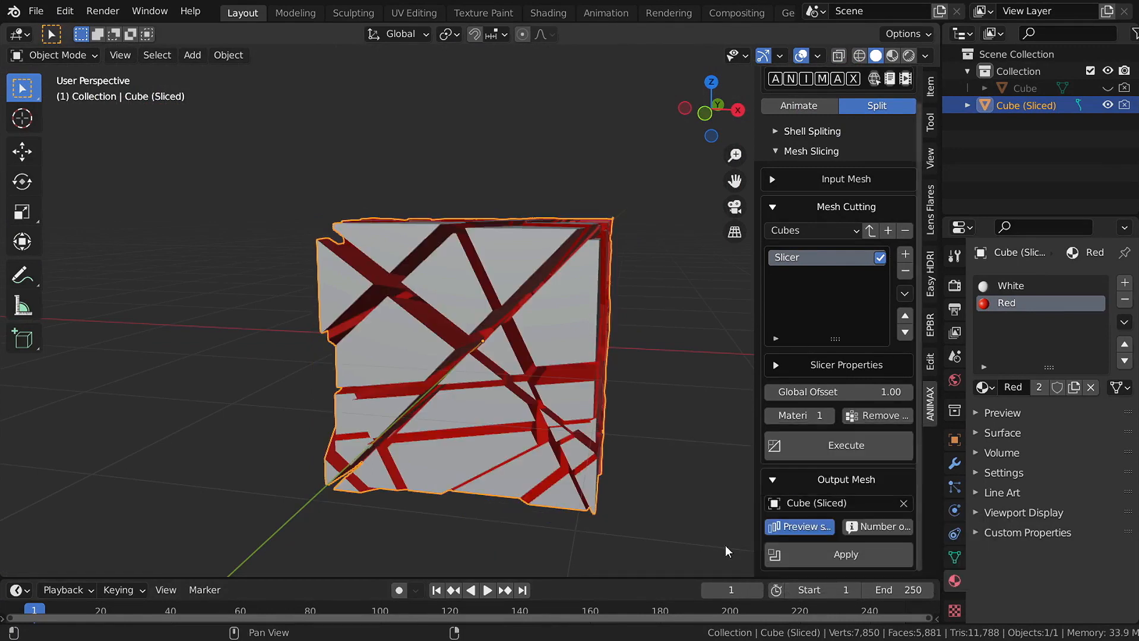
- Re-slice the cube at Global Offset 2 and check the resulting shard count
click(889, 391)
text(2)
key(Return)
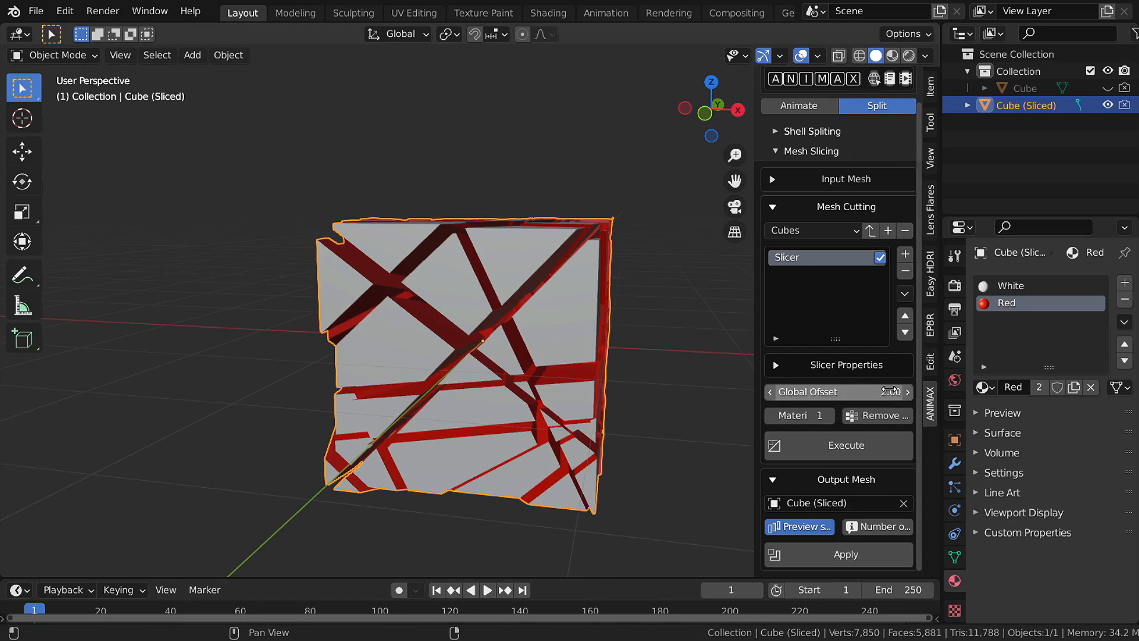
click(816, 447)
click(889, 527)
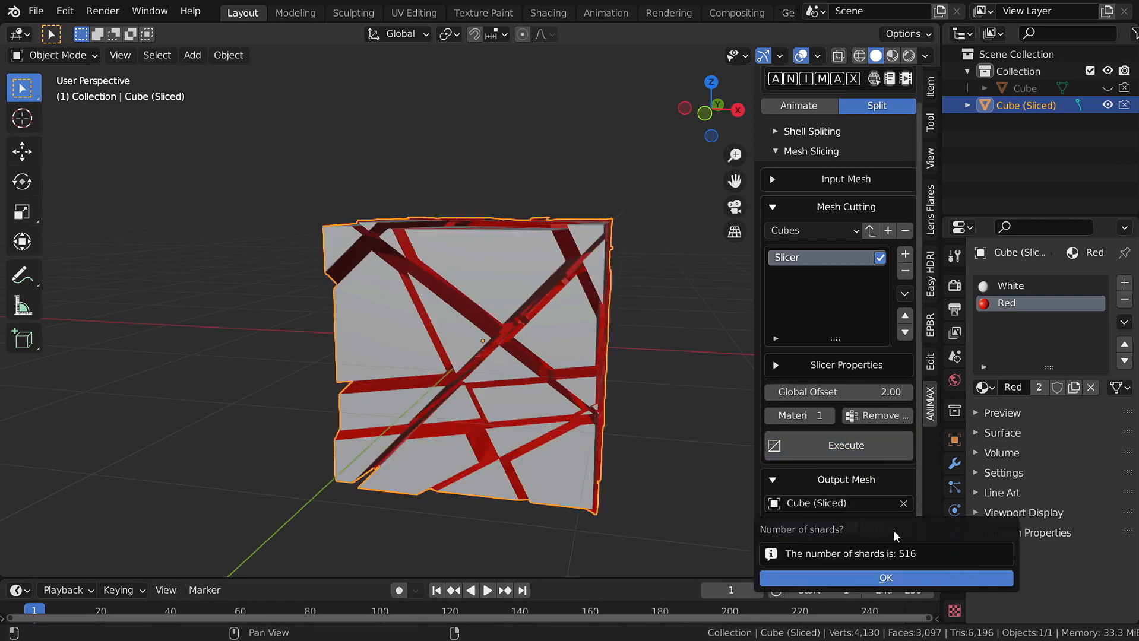
- Re-slice at Global Offset 1 and apply the shards into a new Cube (Sliced) collection
click(873, 391)
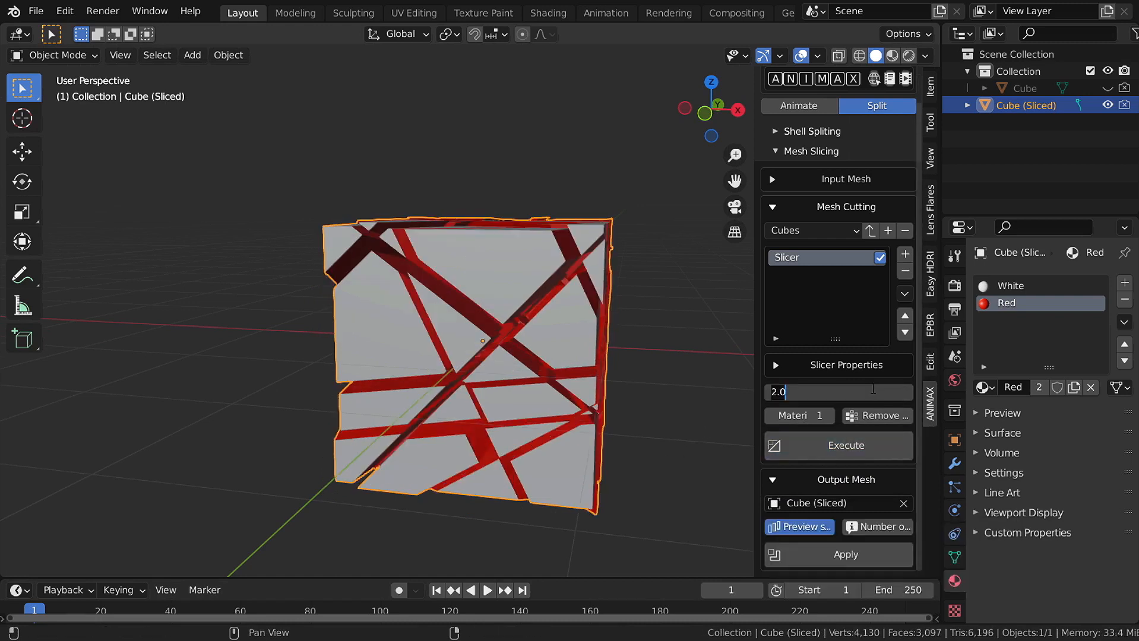
text(1)
key(Return)
click(876, 442)
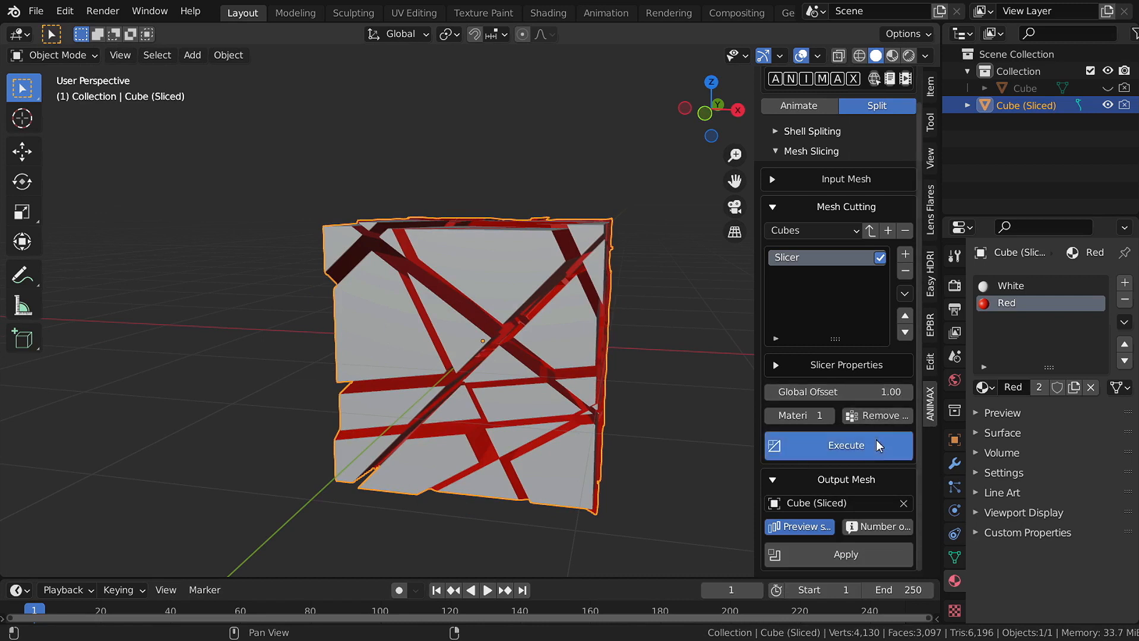
middle_drag(707, 437, 644, 356)
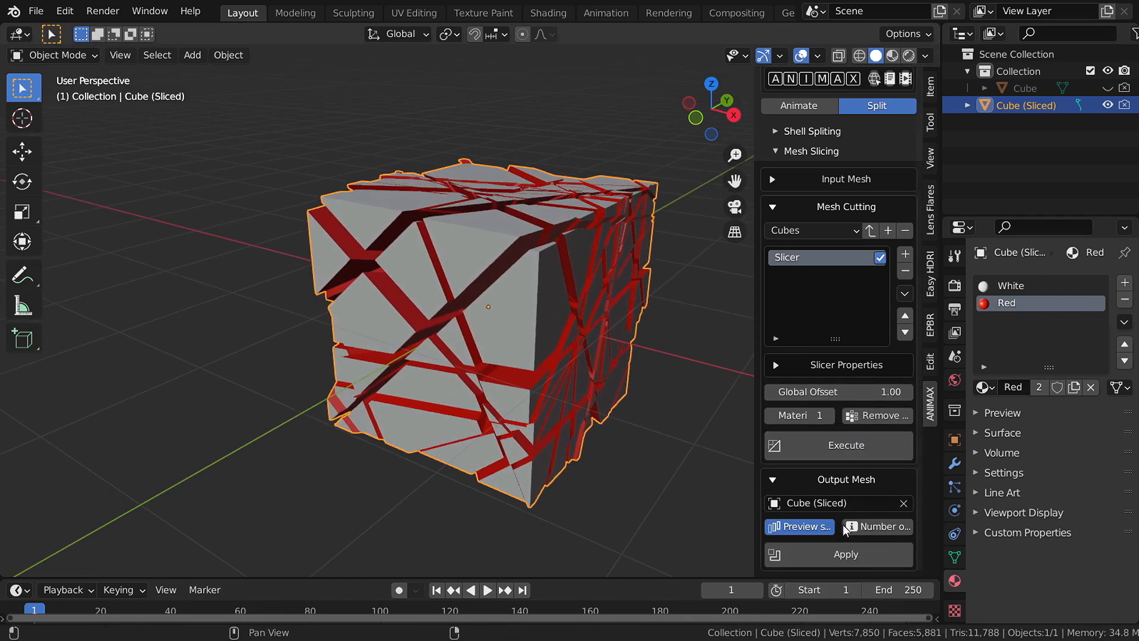
click(848, 554)
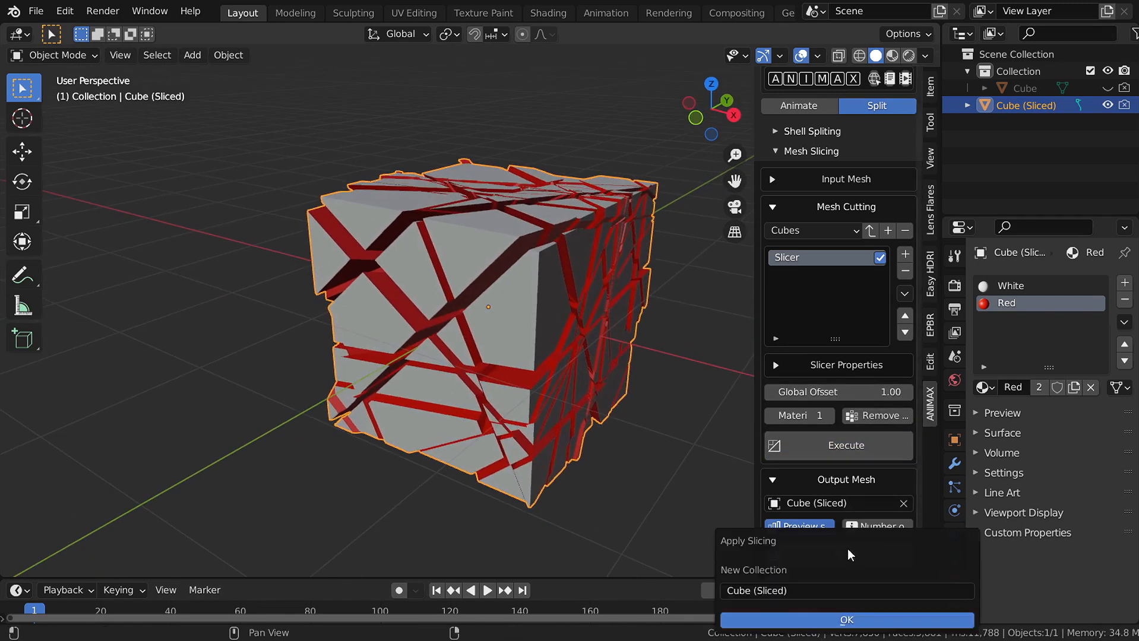
click(839, 622)
- Give the Cube (Sliced) collection an outward ANIMAX Explode effect in the -X direction
click(799, 136)
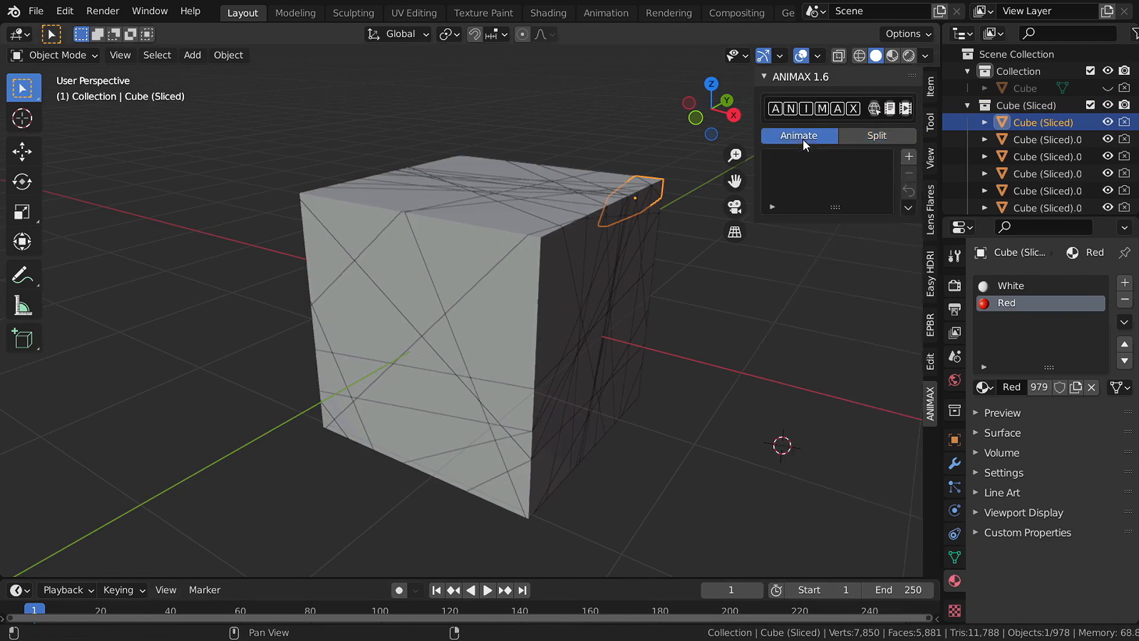
click(914, 154)
click(921, 202)
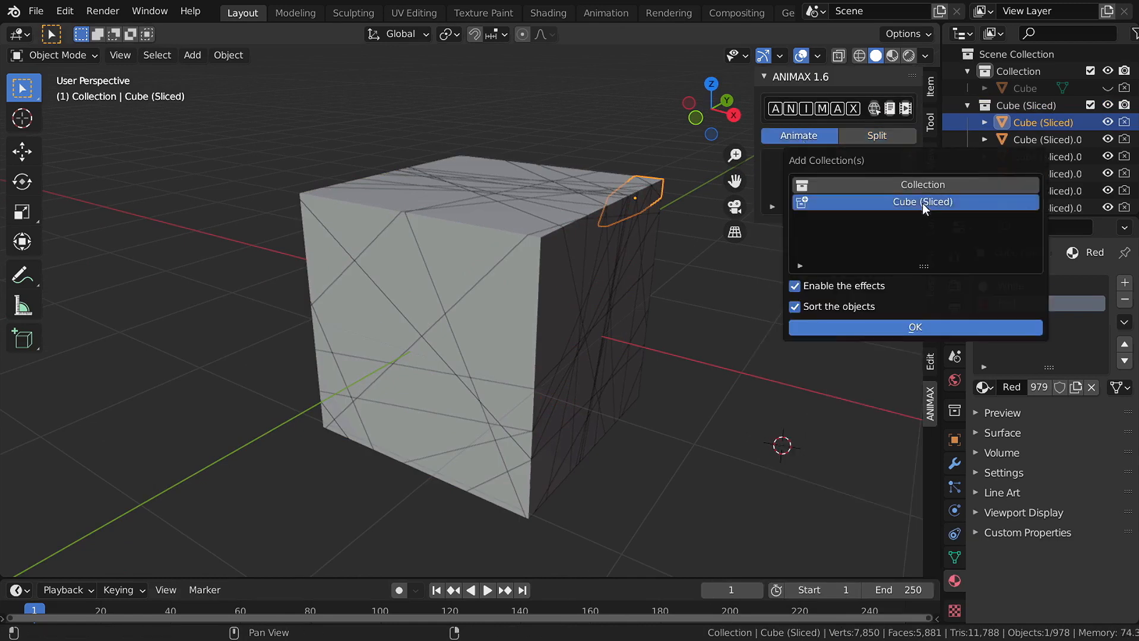
click(929, 325)
click(846, 254)
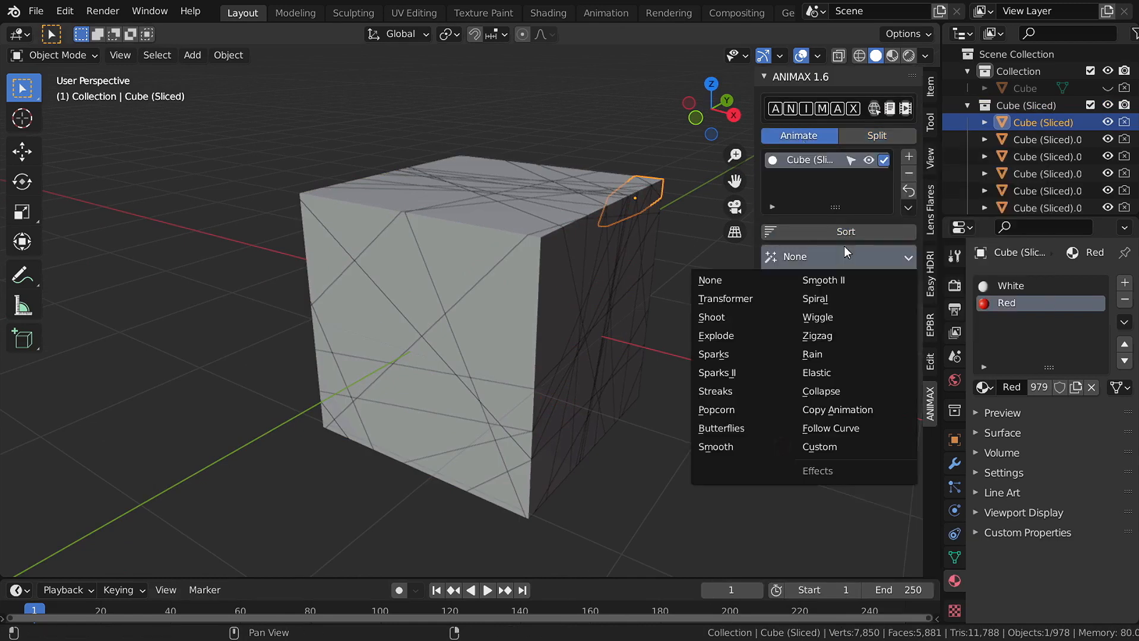
click(727, 332)
click(893, 341)
click(878, 283)
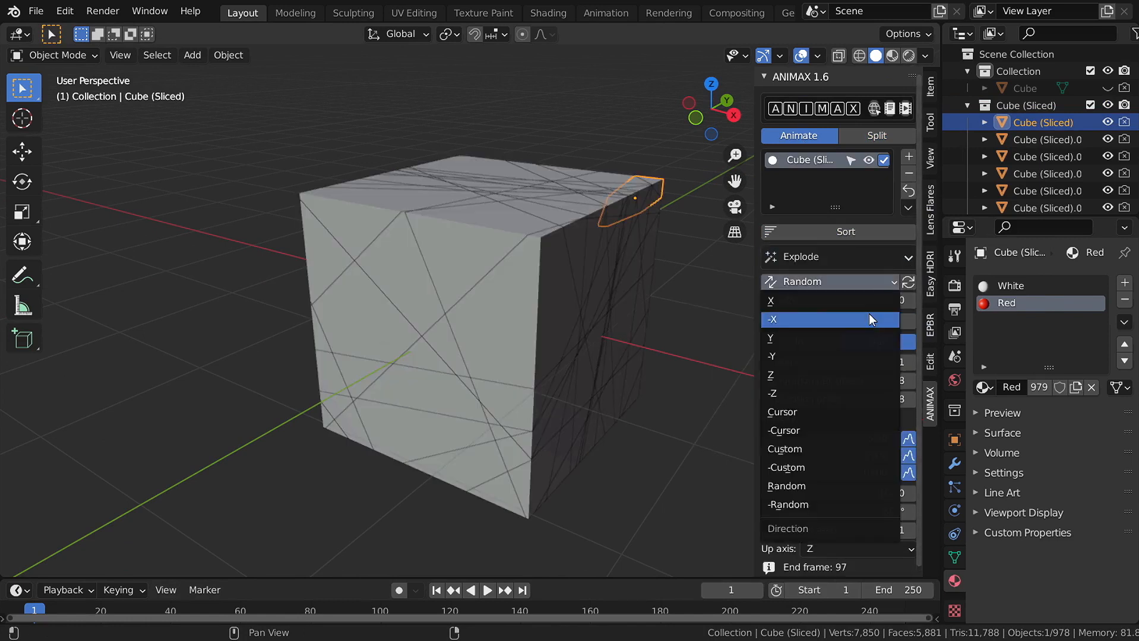
click(868, 319)
- Play the explode animation in a maximized front view, then return to frame 1
key(KP_1)
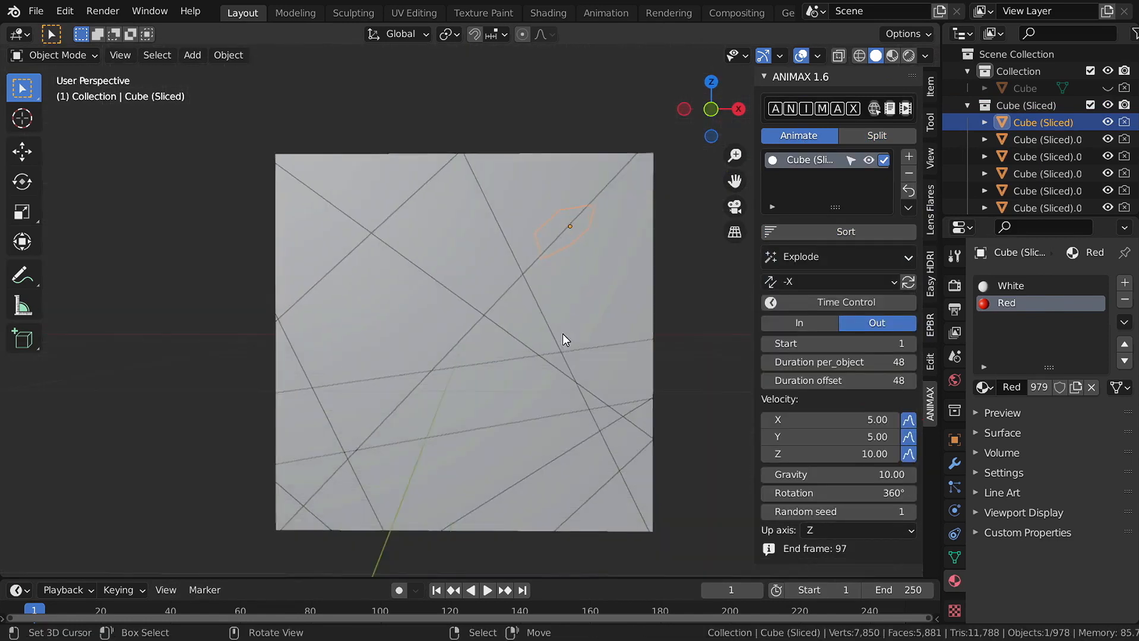
key(space)
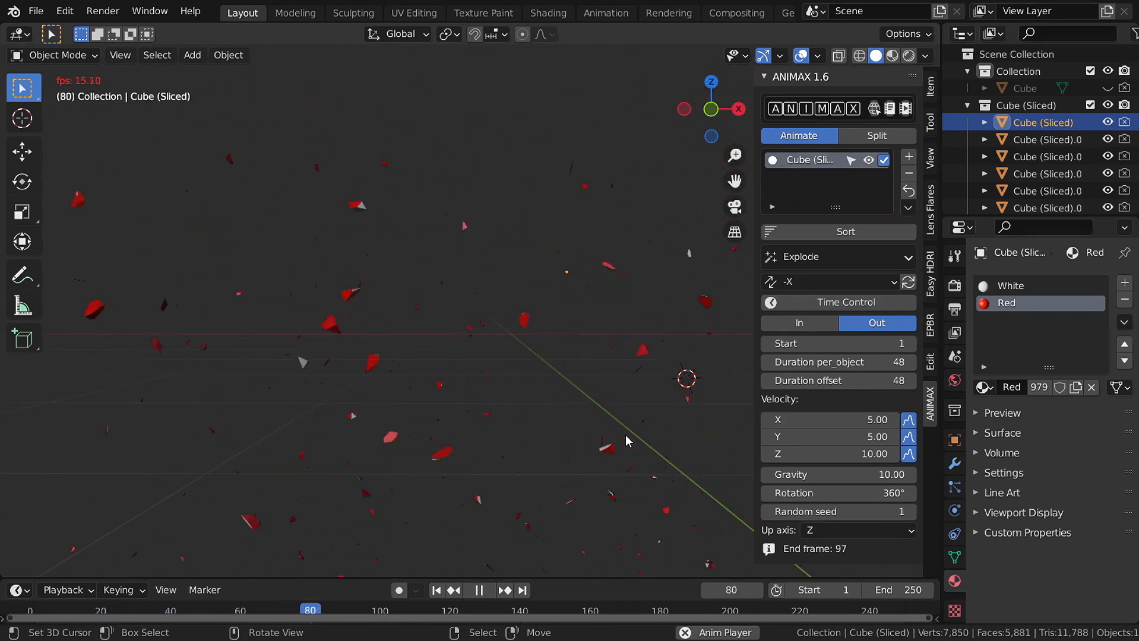
key(Escape)
middle_drag(602, 377, 583, 385)
key(ctrl+space)
key(space)
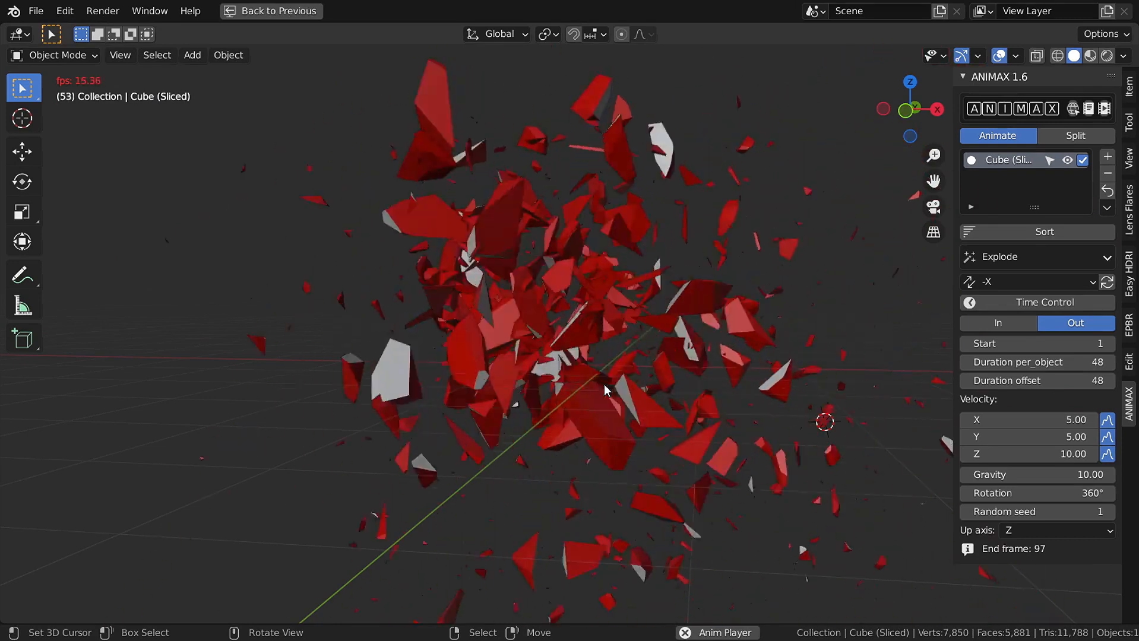
key(Escape)
click(1072, 136)
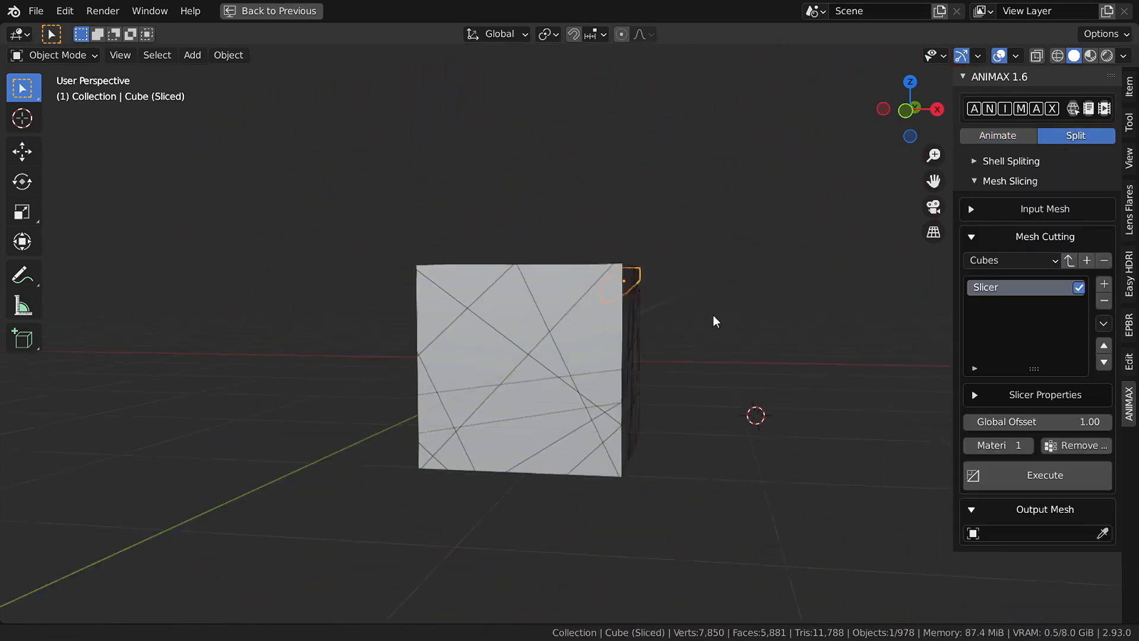
- Rename the slicer to X
shift+middle_drag(713, 321, 484, 338)
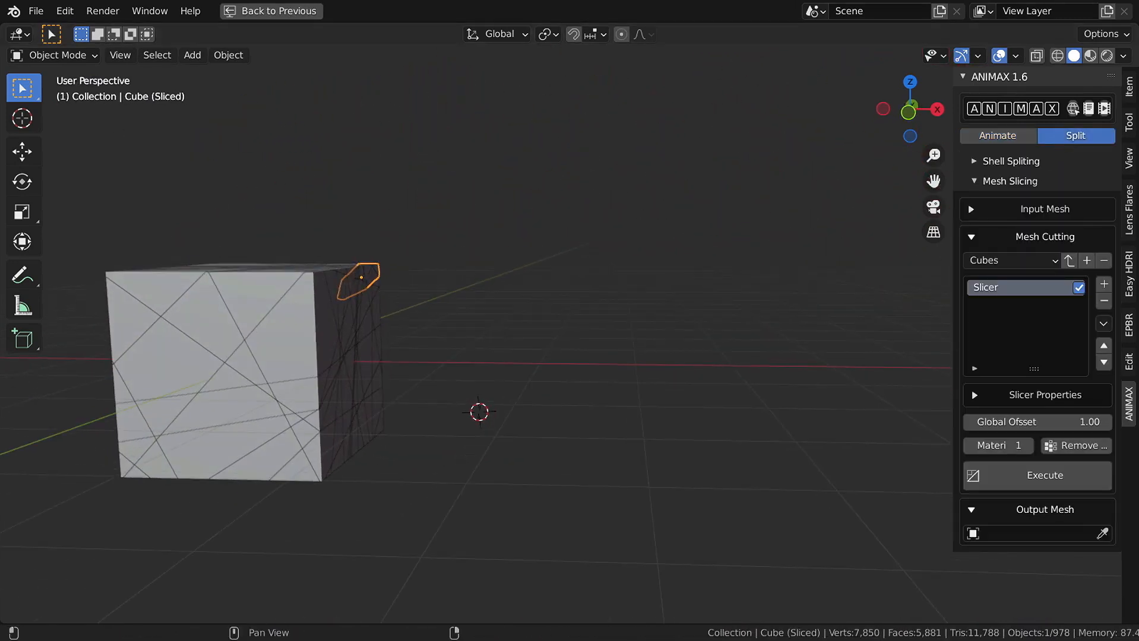
click(1061, 205)
click(1048, 211)
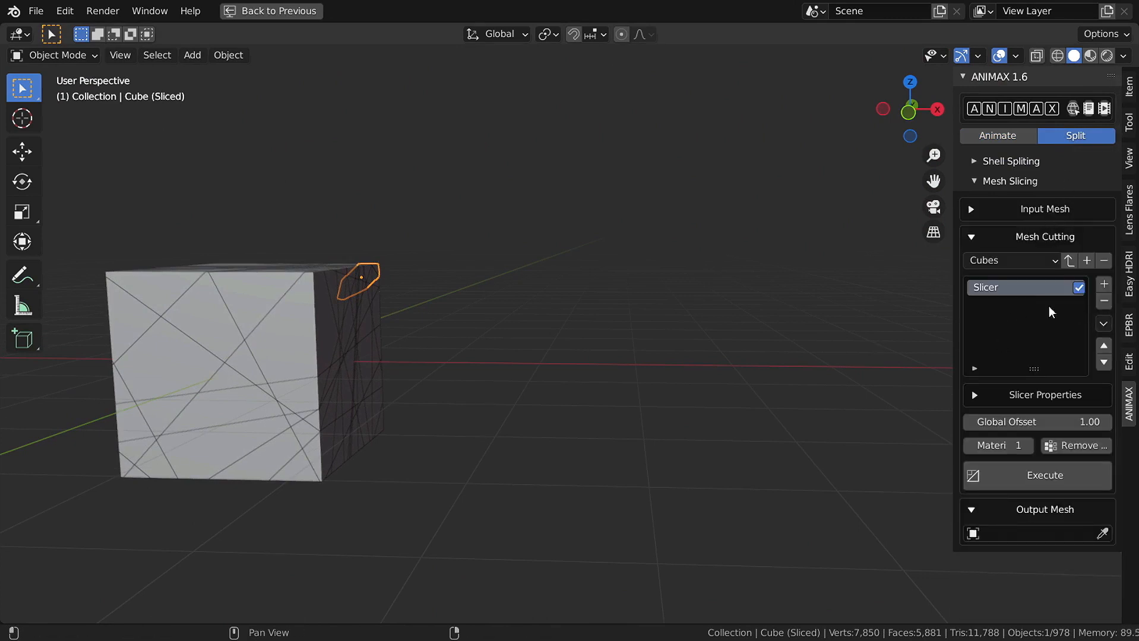
key(Return)
click(1032, 393)
click(1031, 393)
- Slice the cube with slicer X, move Cube (Sliced) right, and preview its slabs
click(1027, 472)
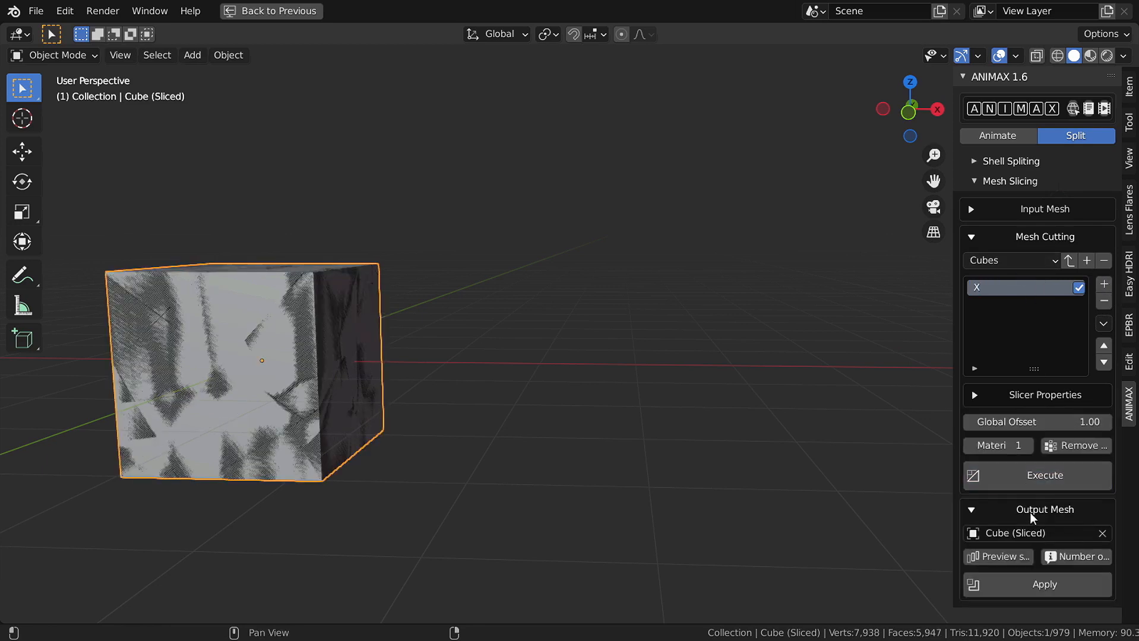
key(g)
click(723, 392)
click(999, 556)
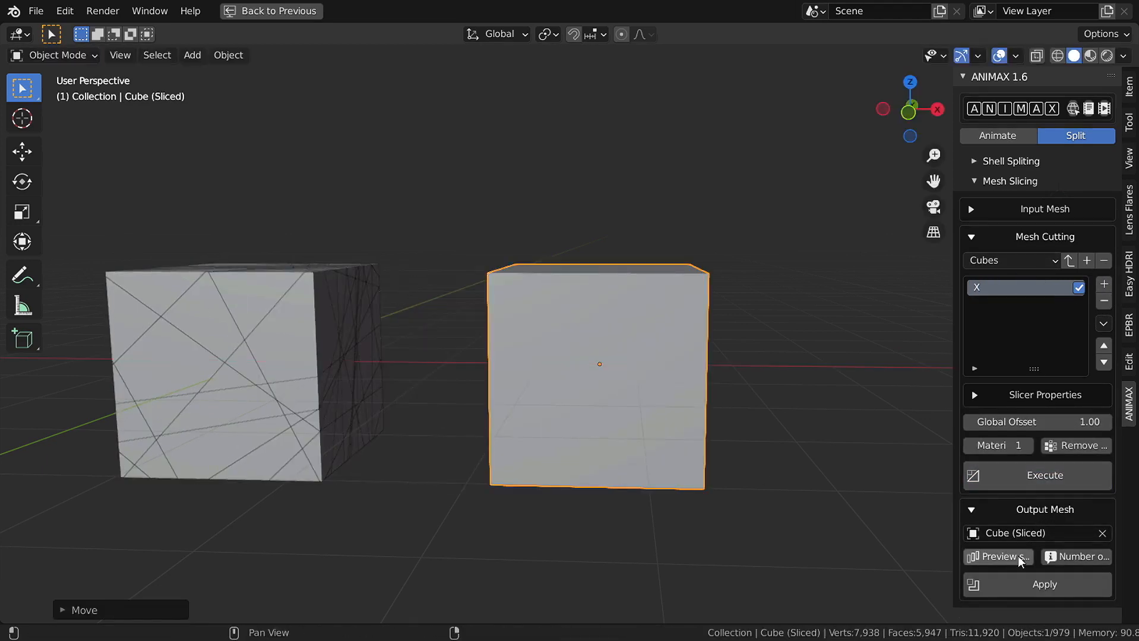
middle_drag(734, 394, 716, 406)
scroll(673, 383, up, 4)
scroll(689, 383, down, 3)
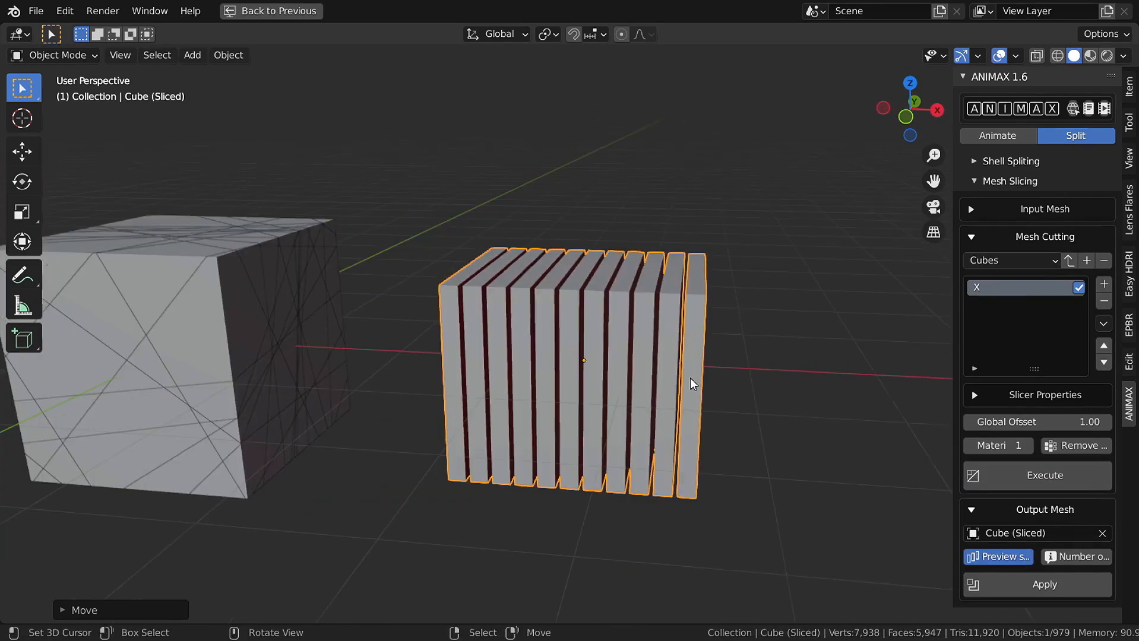
- Add a Y slicer with a 90° Z angle and view the cuts from above
click(1105, 285)
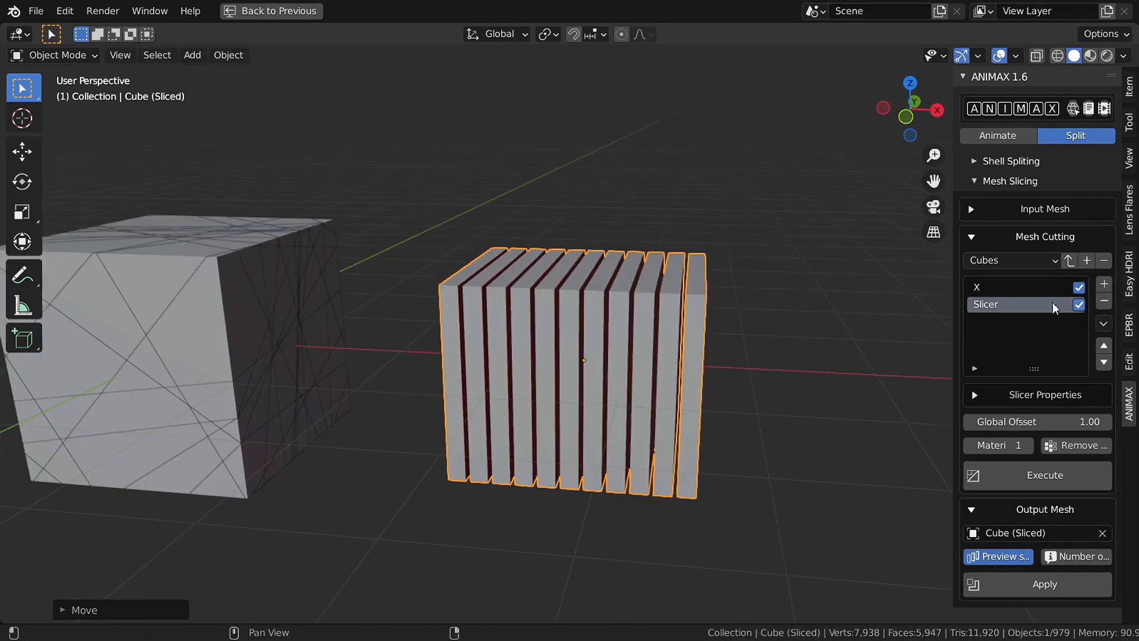
click(1045, 394)
click(1037, 419)
click(1024, 516)
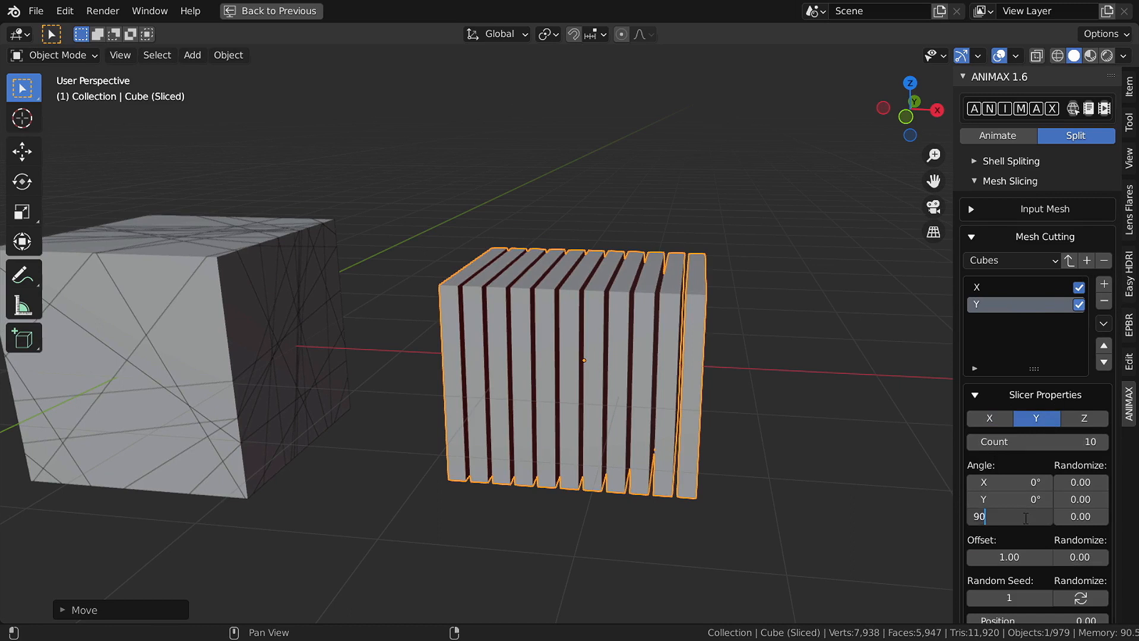
text(90)
key(Return)
click(1024, 395)
middle_drag(625, 359, 585, 318)
key(KP_7)
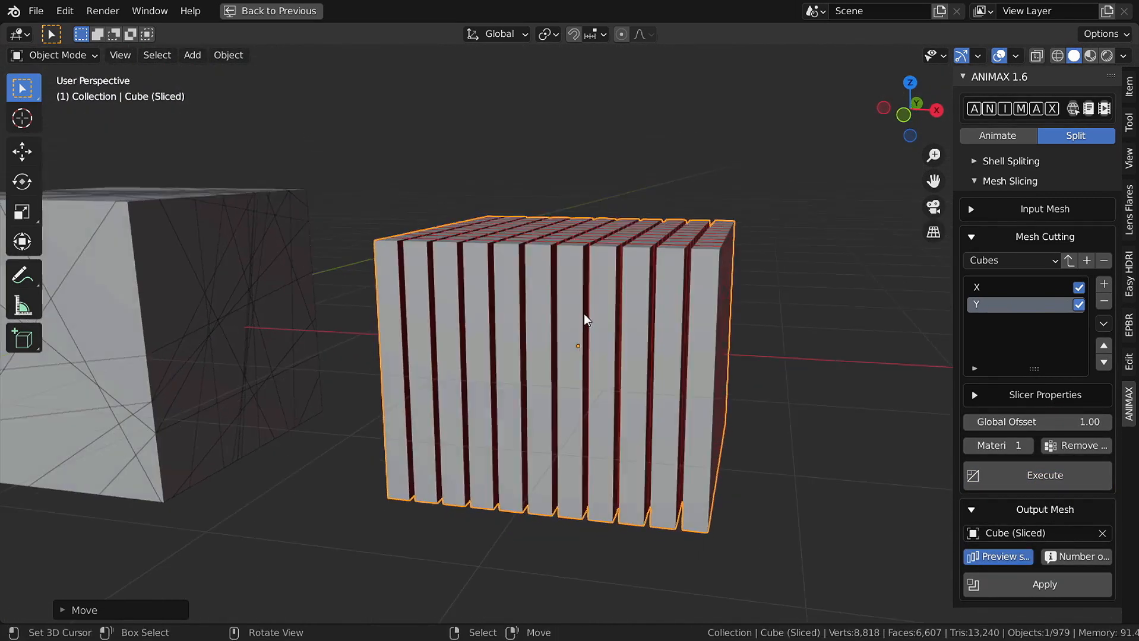
scroll(606, 350, up, 2)
- Add a Z slicer and re-slice the cube into a grid of small cubes
click(1104, 284)
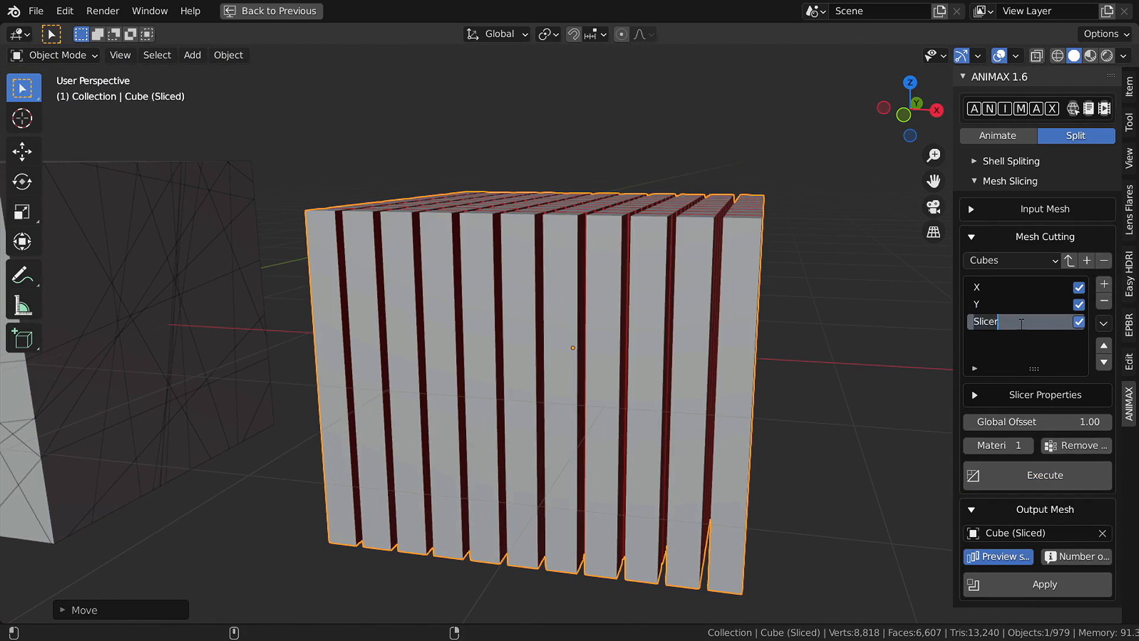
click(1050, 392)
click(1087, 424)
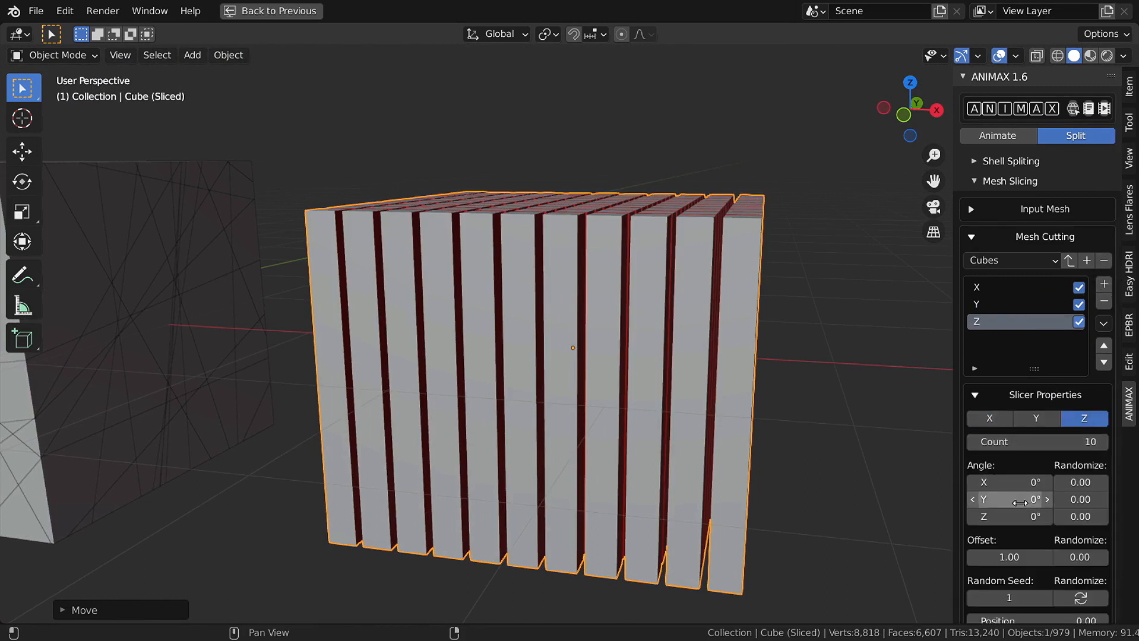
key(Return)
click(1041, 395)
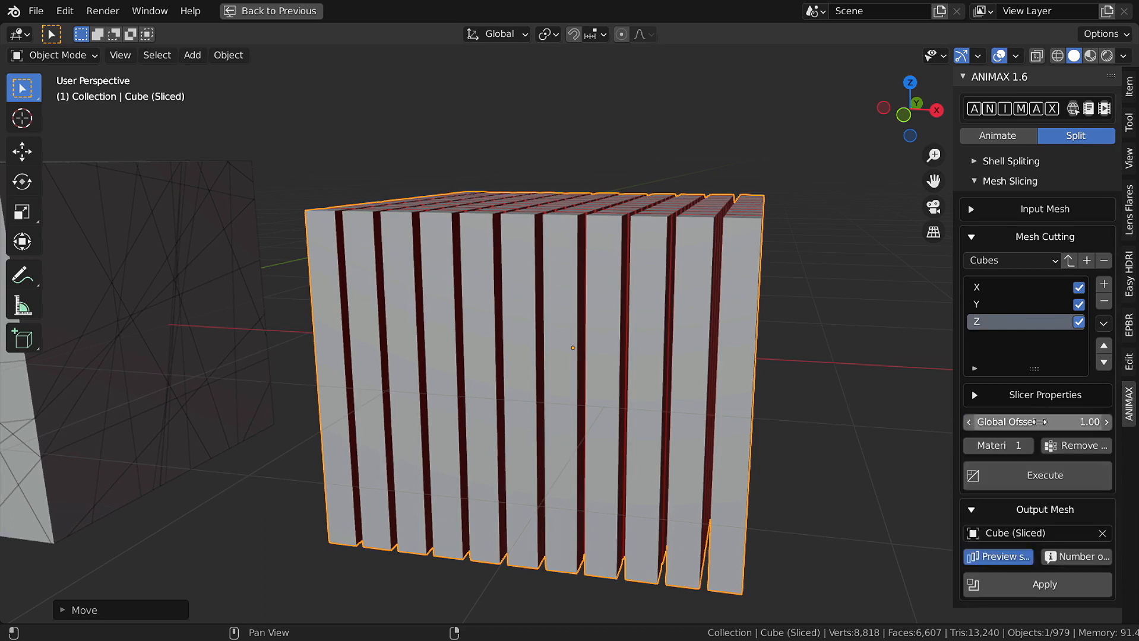
click(1041, 476)
middle_drag(843, 369, 790, 405)
click(1055, 262)
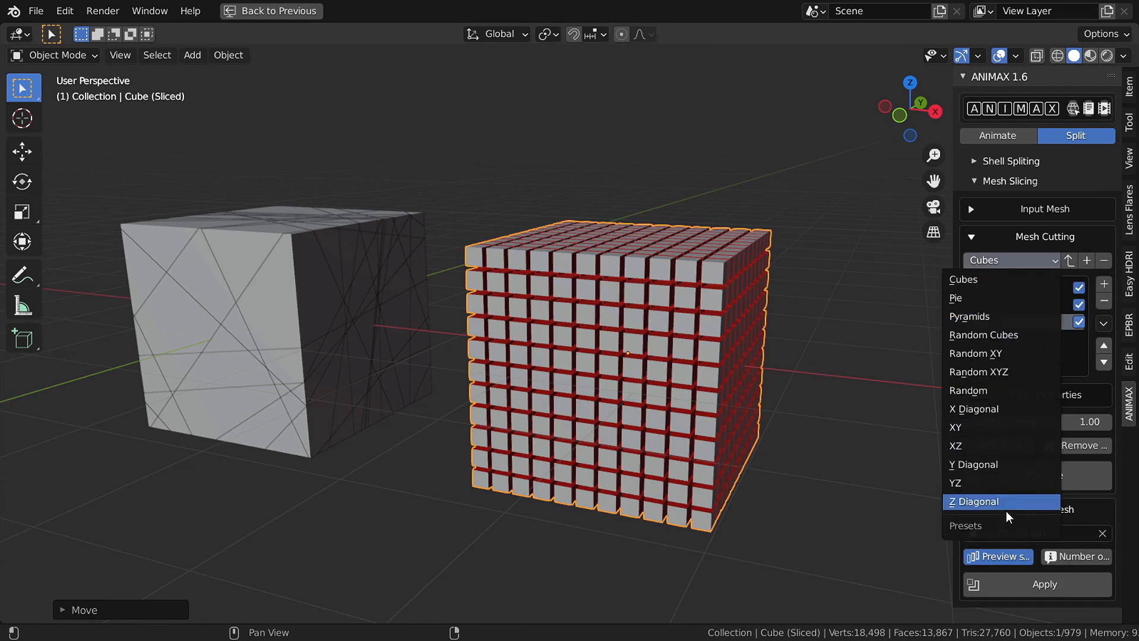
- Keep the Cubes preset and re-slice the cube
click(965, 280)
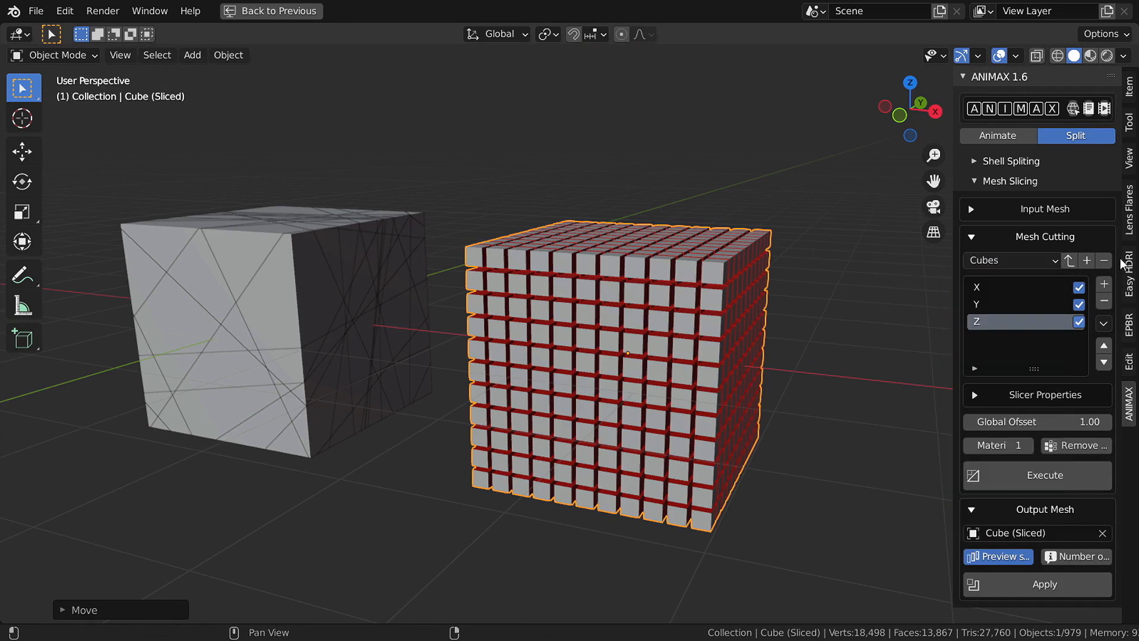
click(1069, 260)
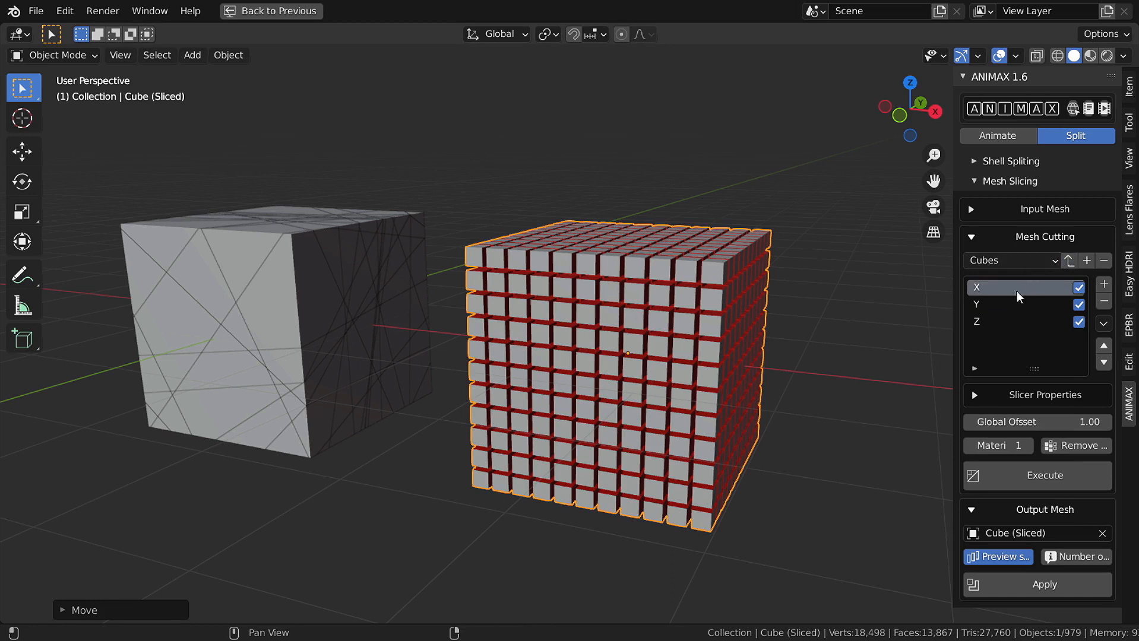
click(1053, 480)
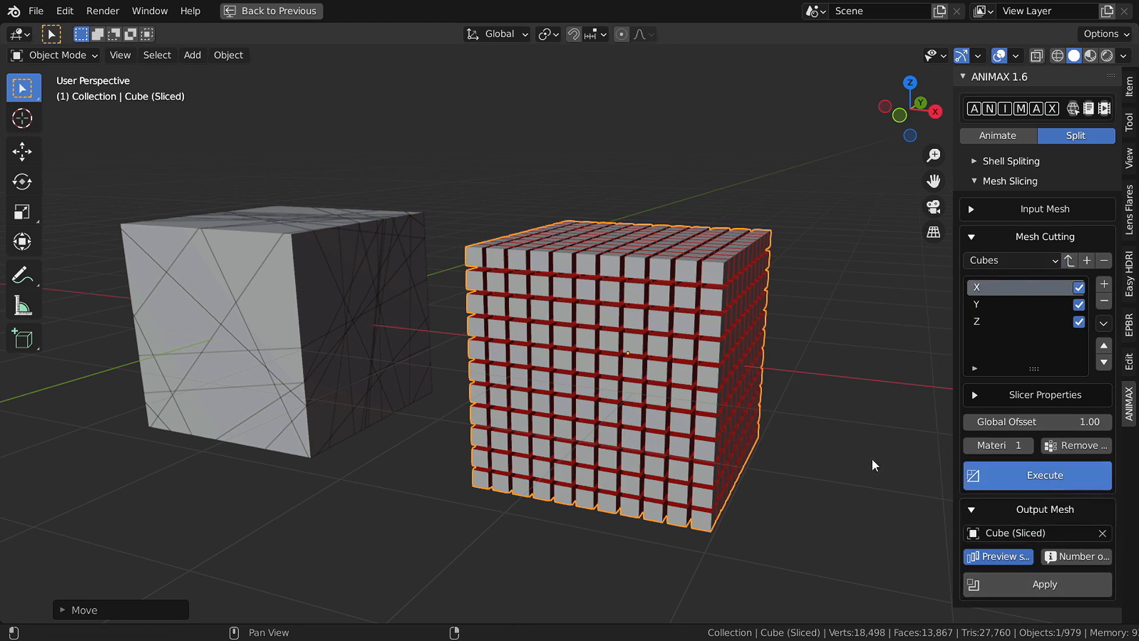
- Slice the cube into wedges with the Pie preset and toggle the pulled-apart preview
click(1034, 260)
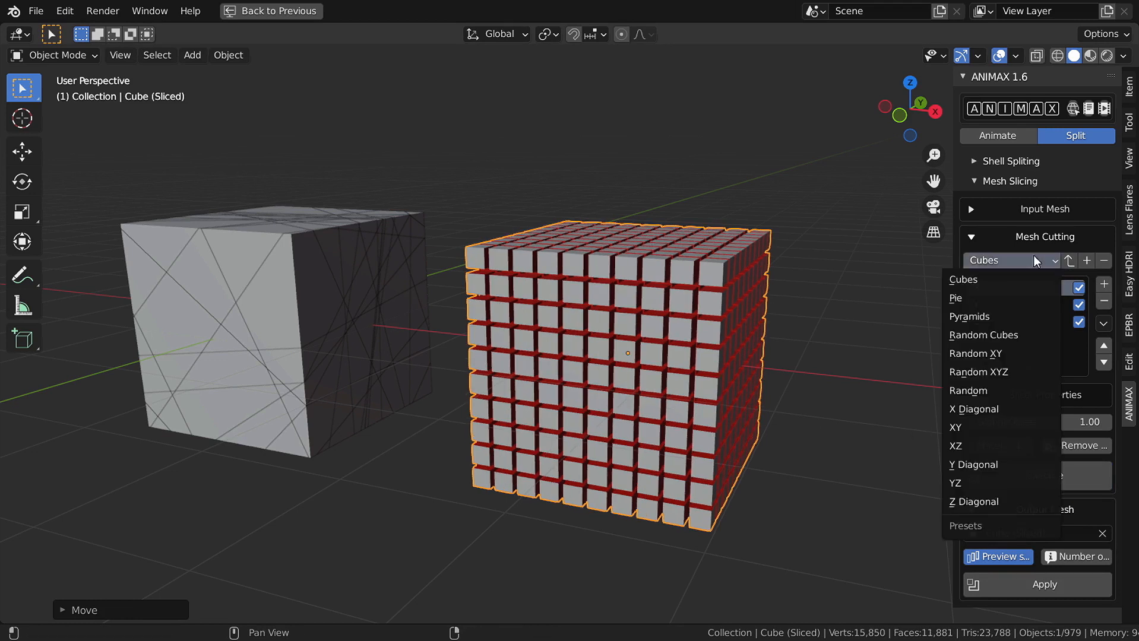
click(998, 290)
click(1046, 476)
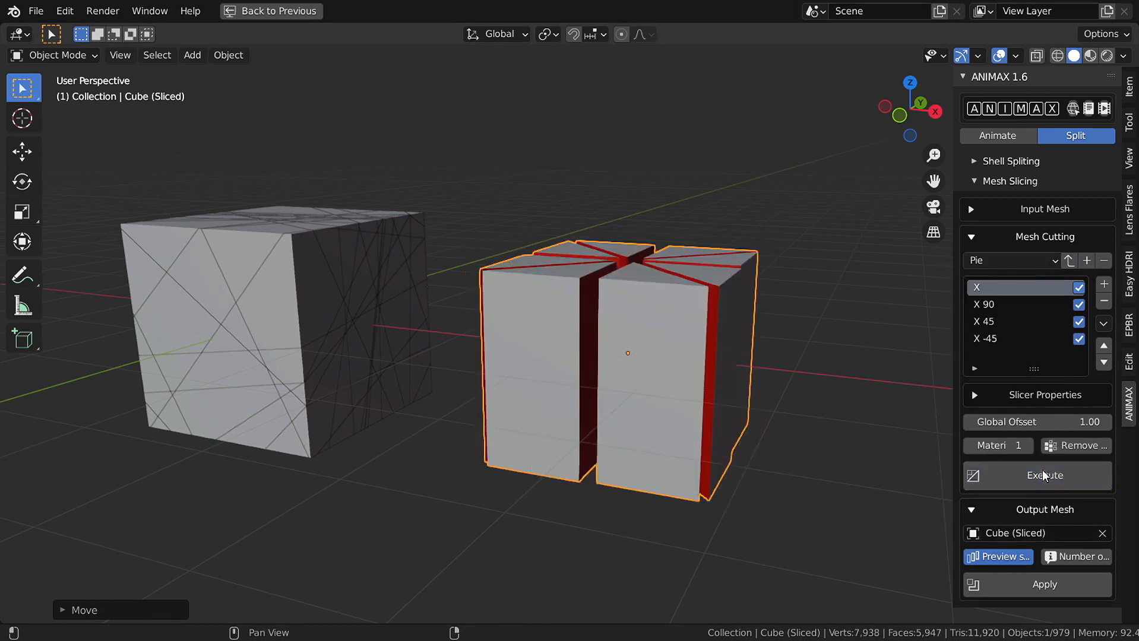
middle_drag(679, 373, 701, 451)
click(1015, 558)
click(1015, 558)
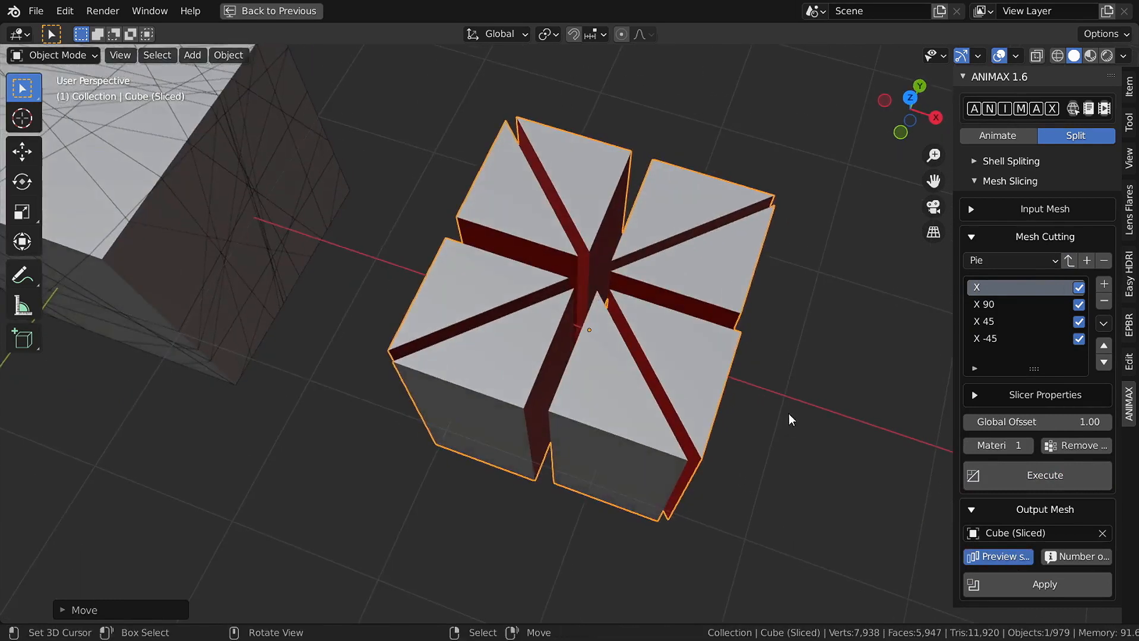
middle_drag(788, 414, 790, 350)
- Add a slicer with a 90° Y angle to stack the pie wedges into layers
click(1104, 285)
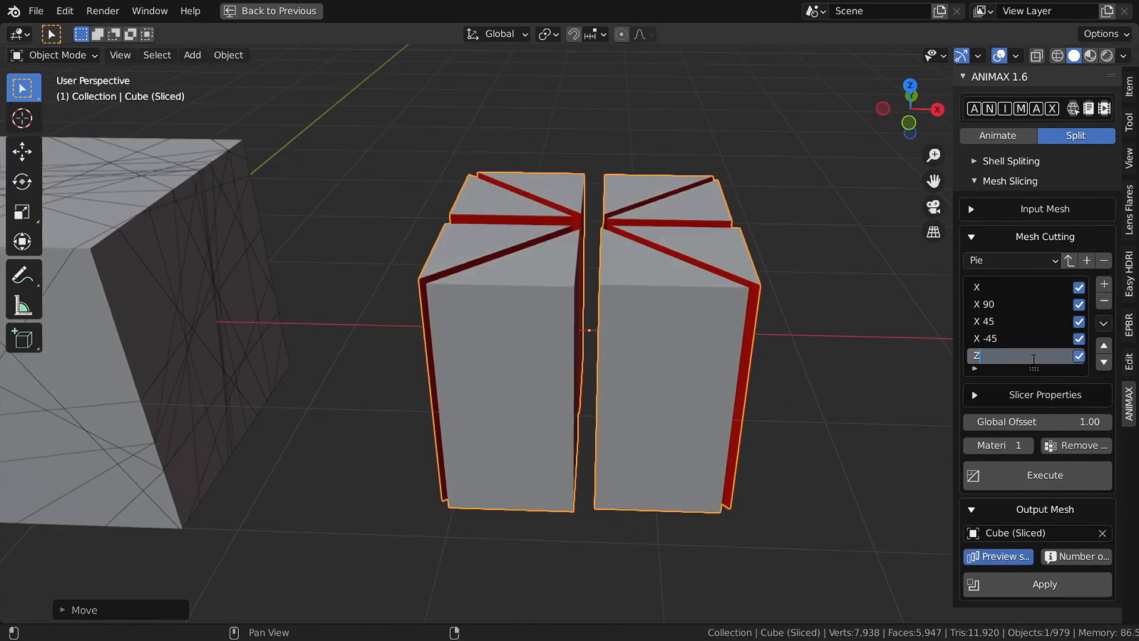
click(1041, 397)
click(1018, 499)
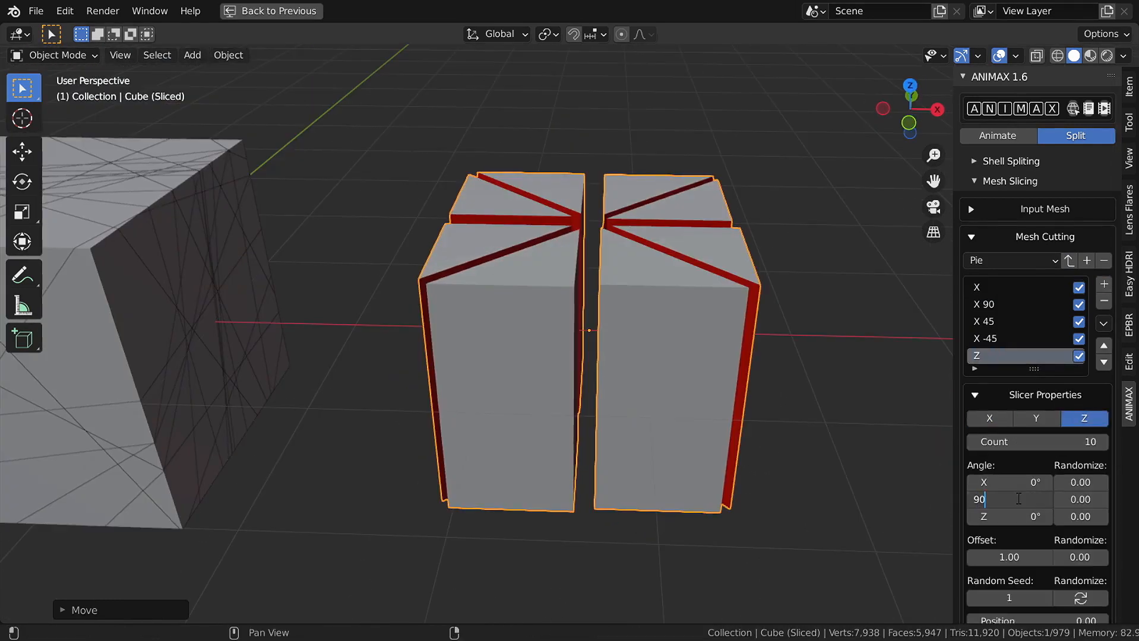
text(90)
key(Return)
click(1012, 397)
click(1045, 475)
middle_drag(599, 381, 634, 404)
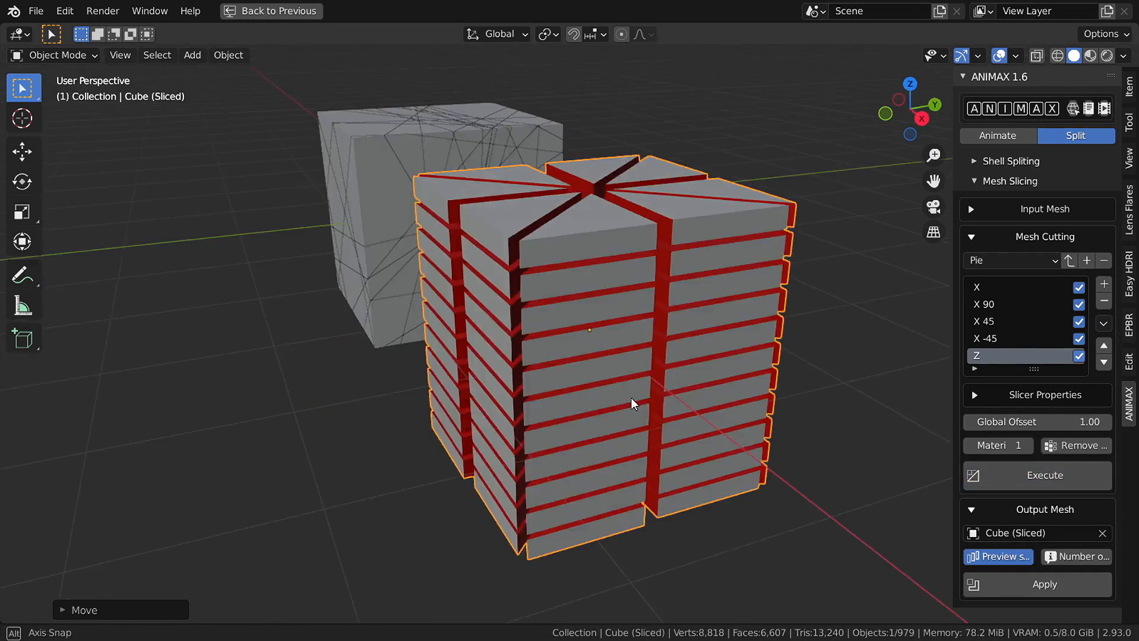
click(1026, 262)
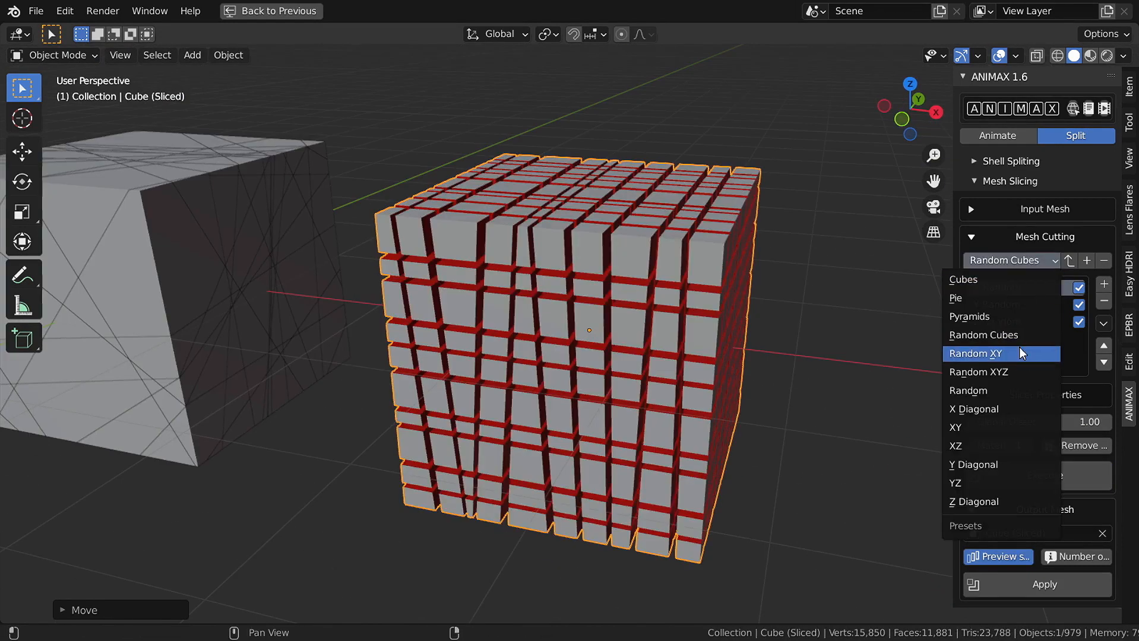
- Slice the cube with the Pyramids preset, check the shard count, and re-slice at Global Offset 3
click(1017, 320)
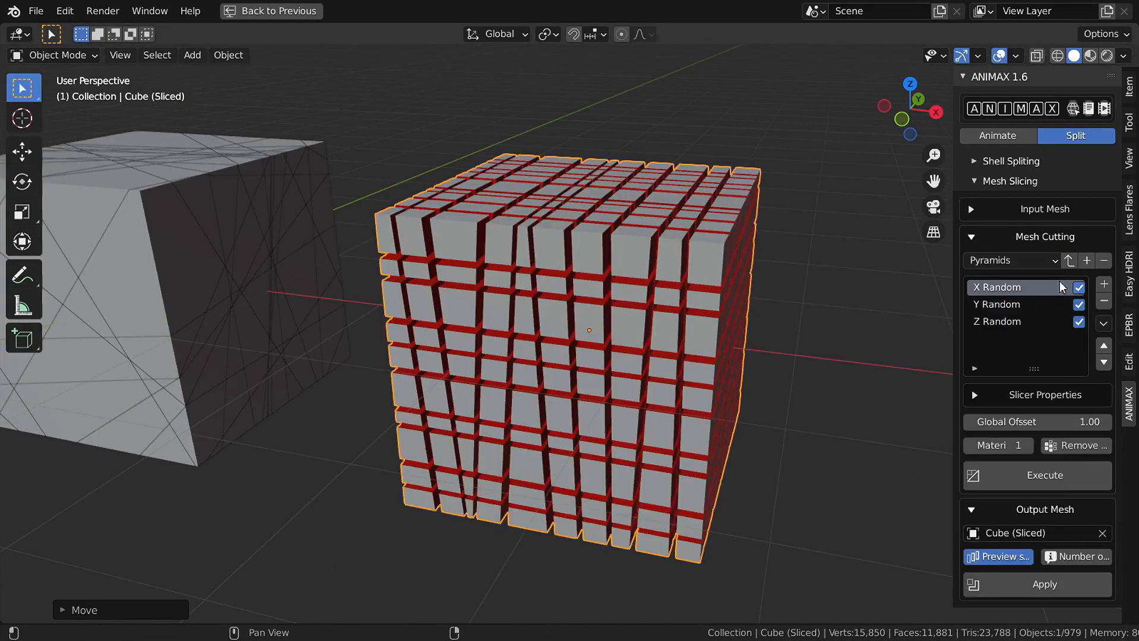
click(1069, 469)
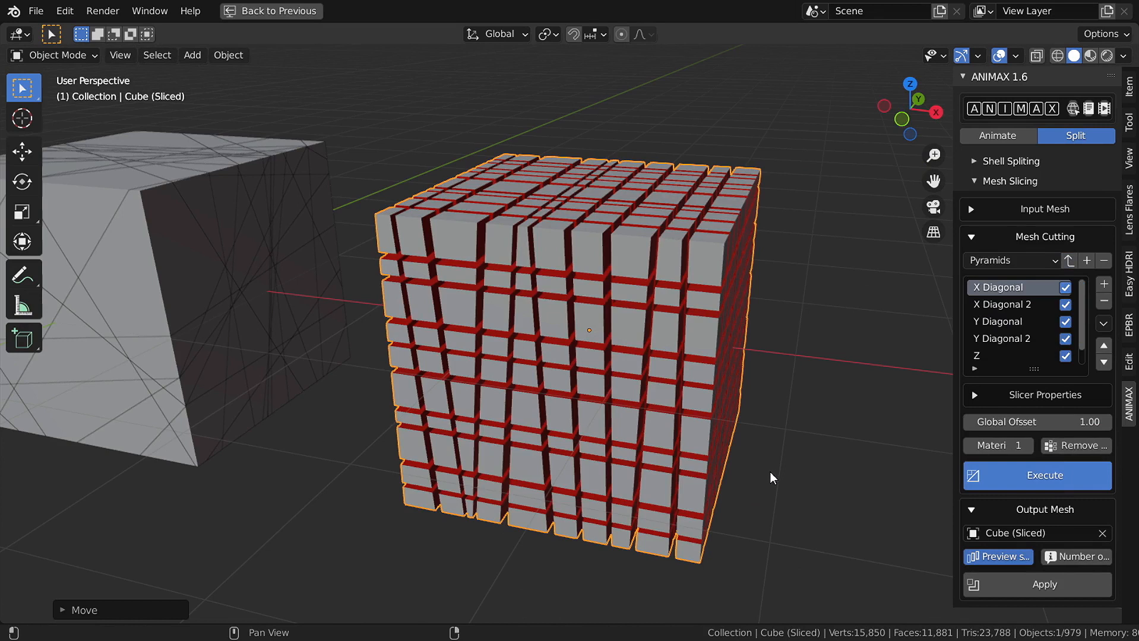
middle_drag(806, 464, 777, 414)
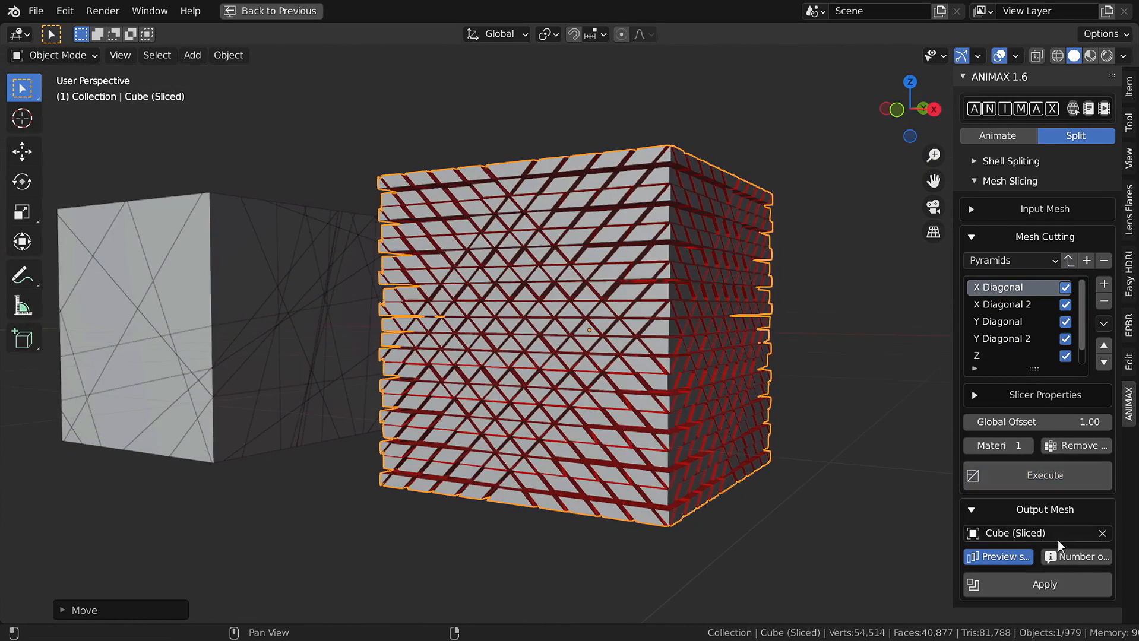
click(1057, 558)
drag(1035, 567, 905, 455)
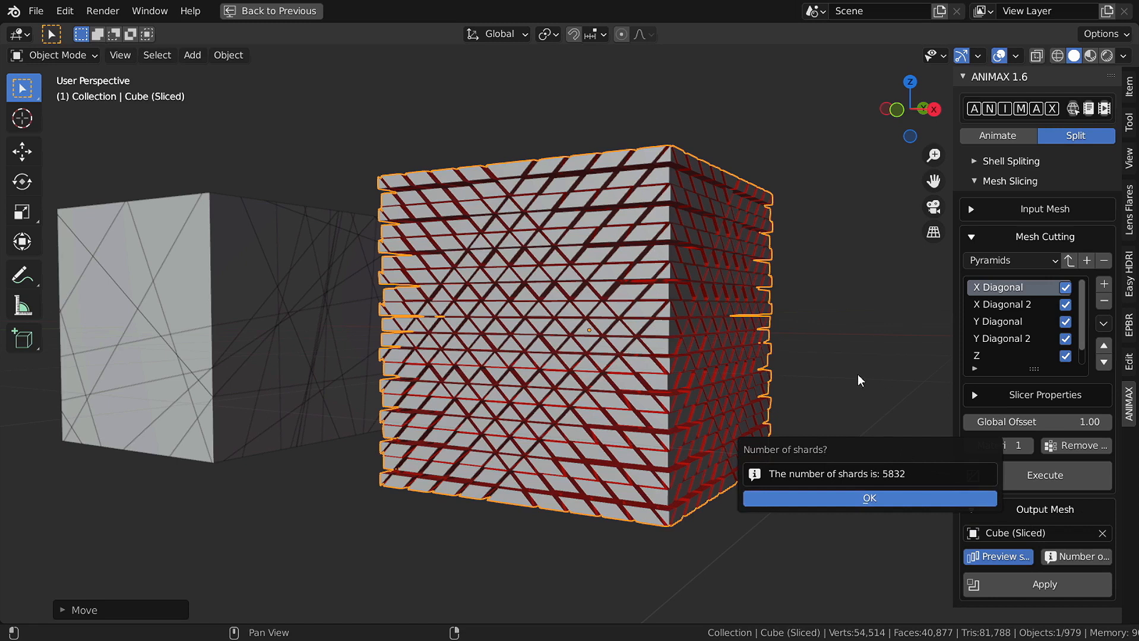
click(1052, 423)
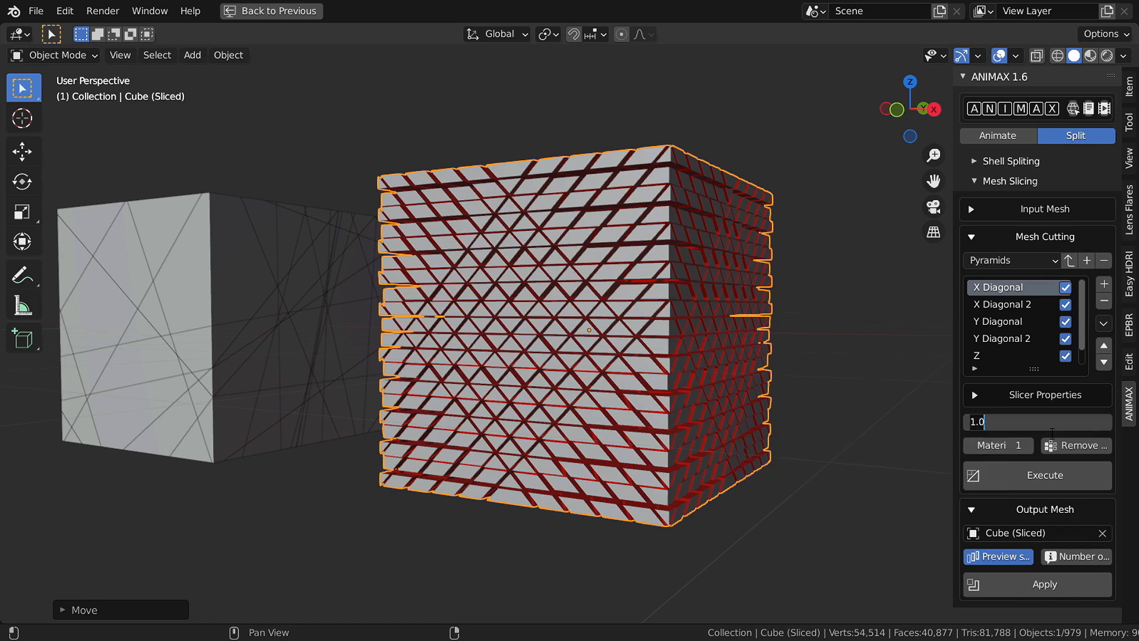
click(1044, 478)
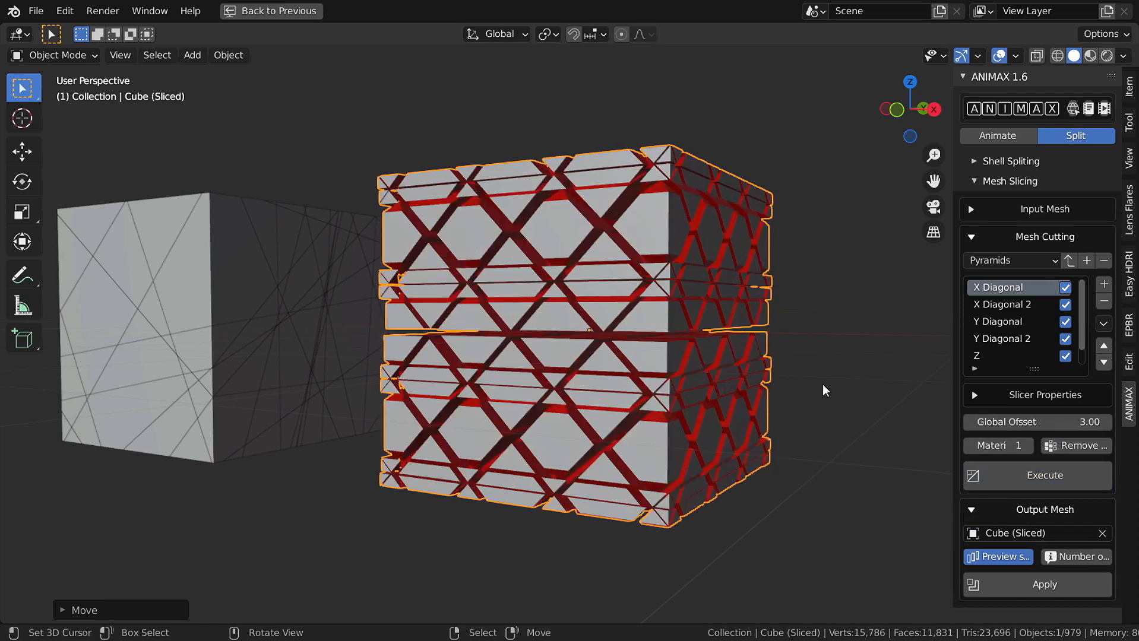
middle_drag(823, 390, 766, 362)
- Switch the cutting pattern to Random XY and re-slice the cube
click(1010, 263)
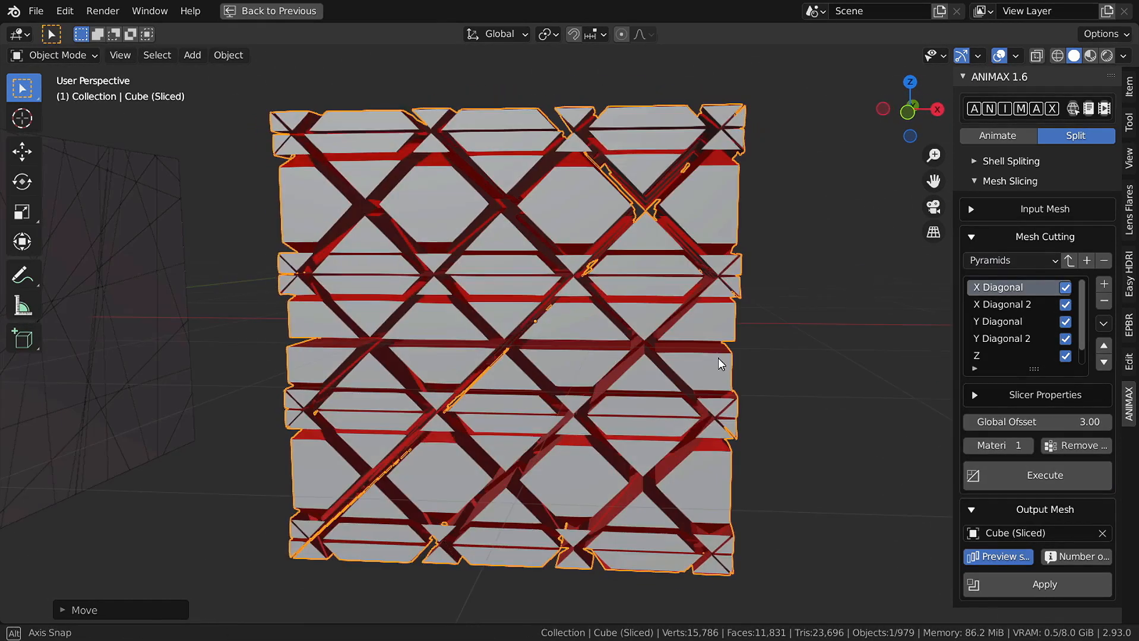
click(1017, 260)
click(1030, 353)
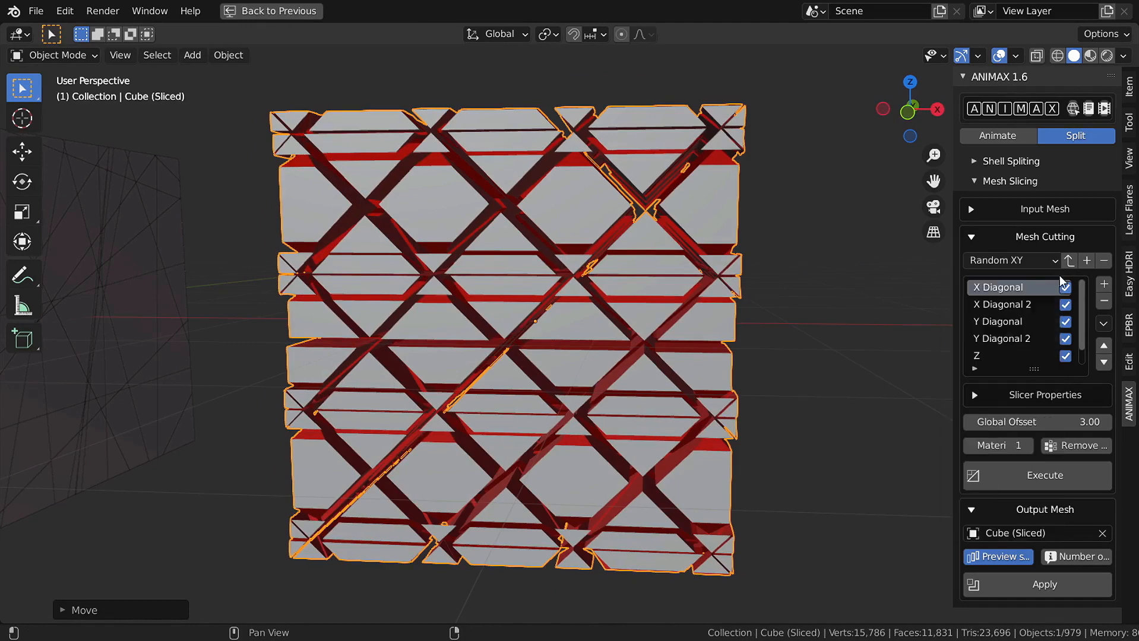
click(1056, 480)
middle_drag(832, 356, 801, 356)
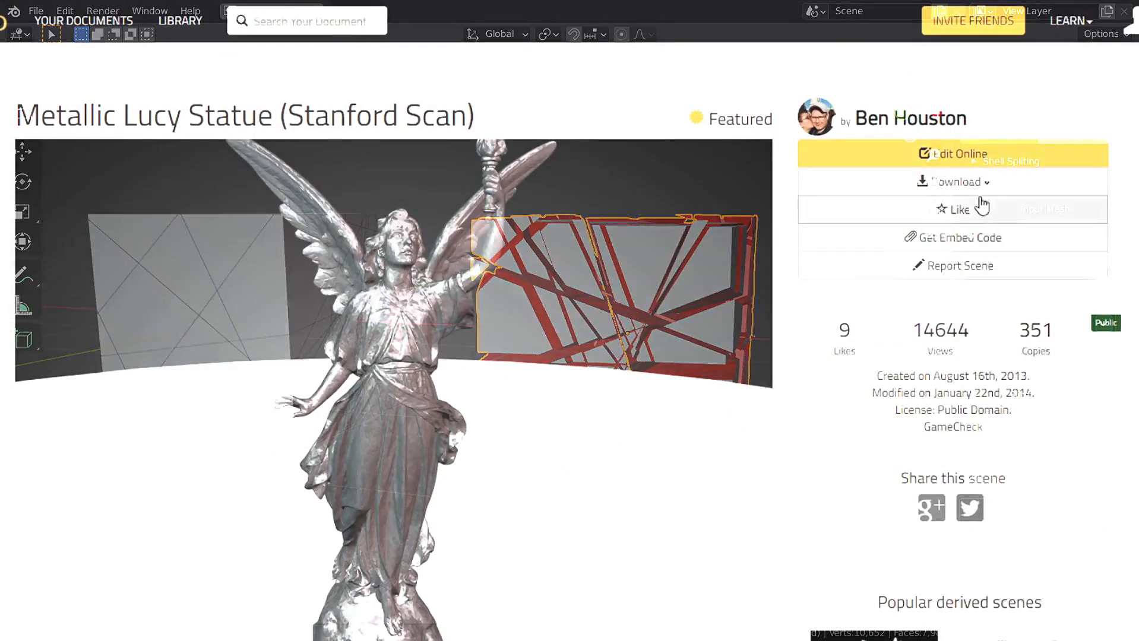
scroll(908, 196, down, 1)
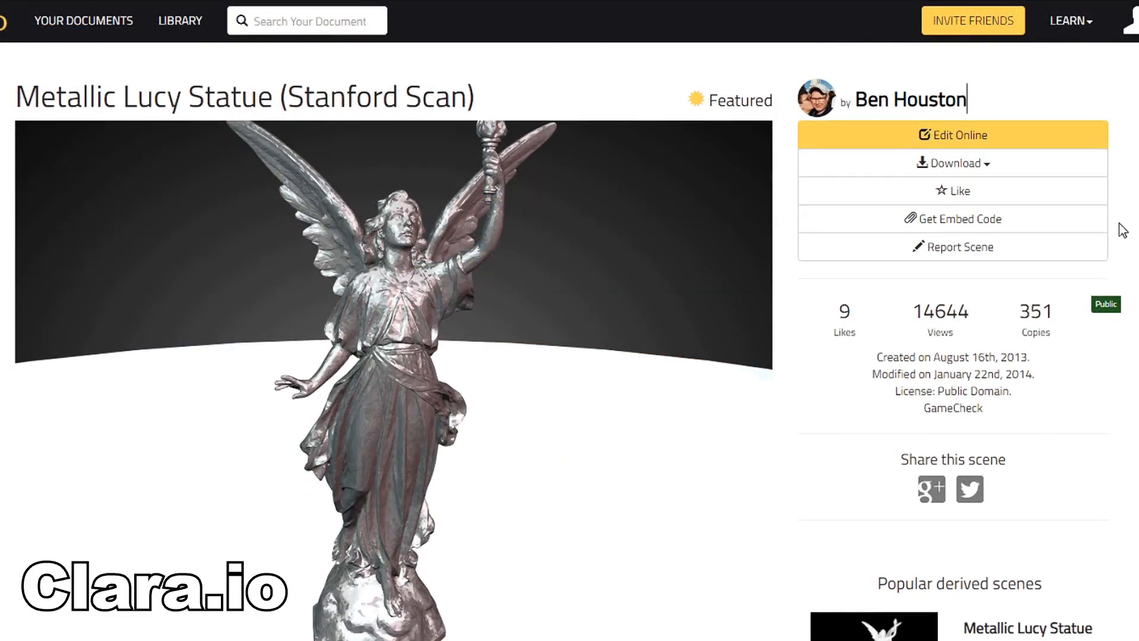
click(919, 164)
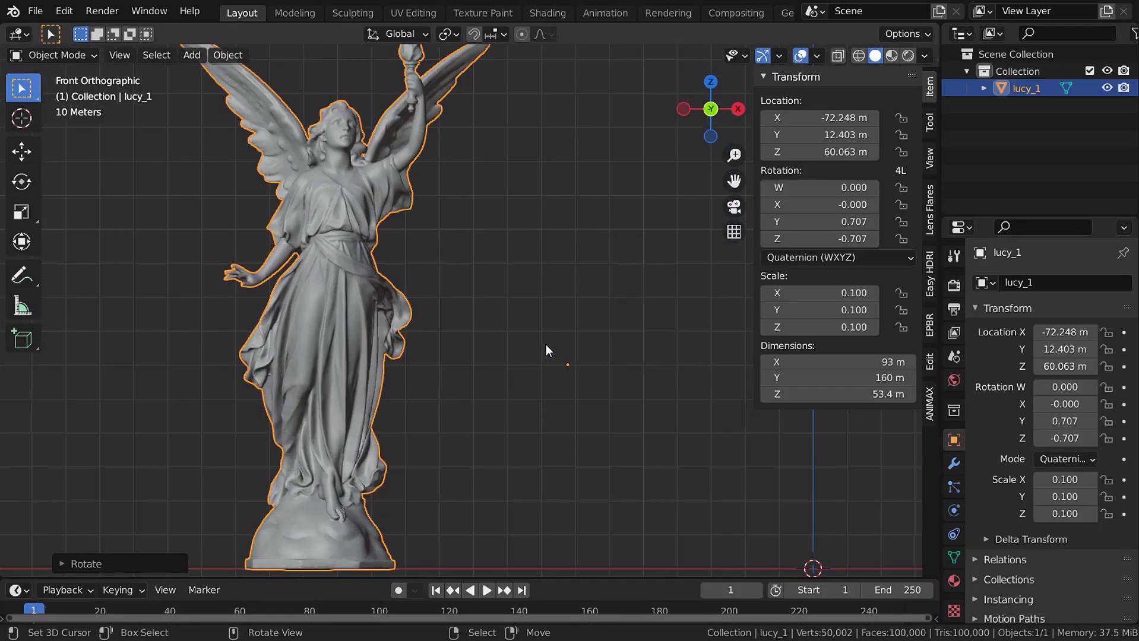
- Move the lucy_1 statue's origin to its geometry centre
mouse_move(554, 345)
mouse_down()
mouse_move(605, 350)
mouse_move(545, 343)
mouse_up()
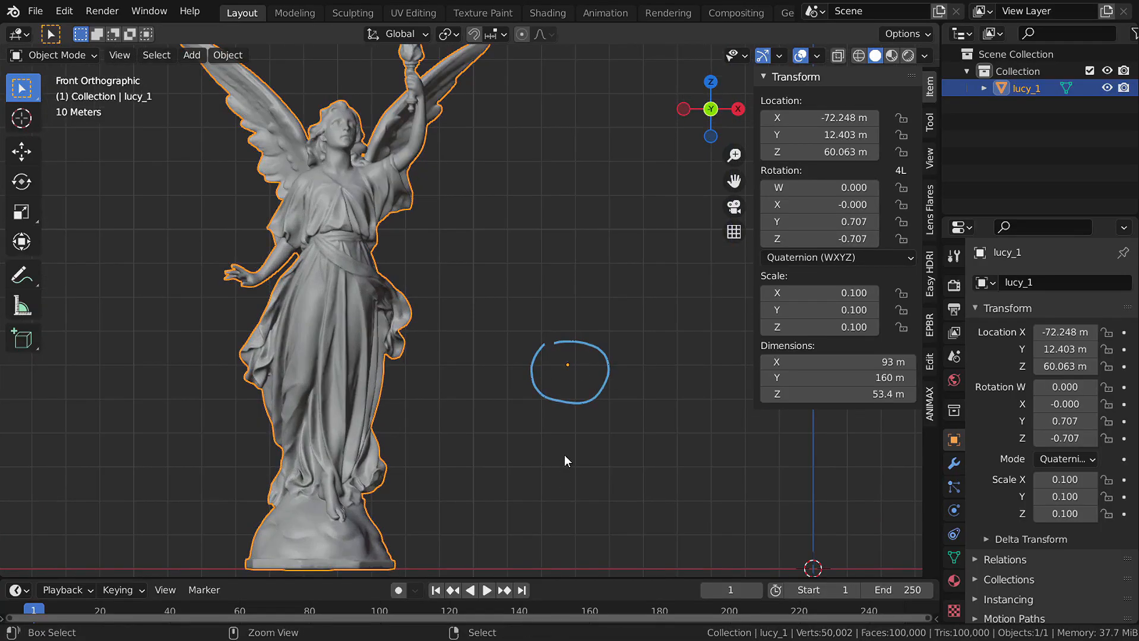
key(ctrl+z)
ctrl+scroll(356, 249, up, 2)
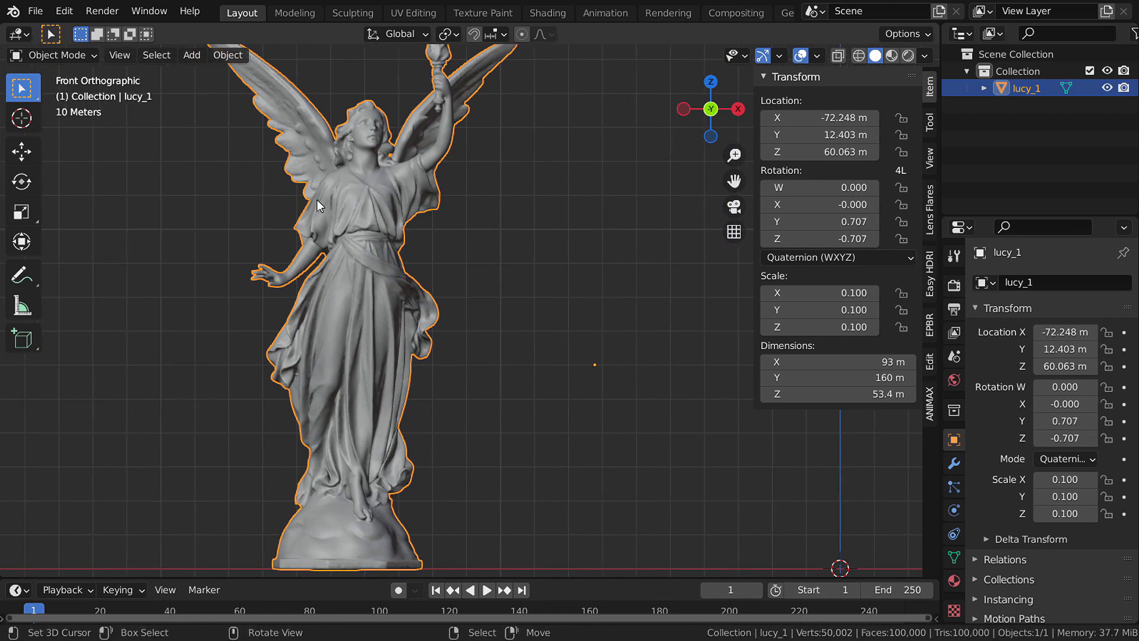
click(228, 55)
mouse_move(258, 92)
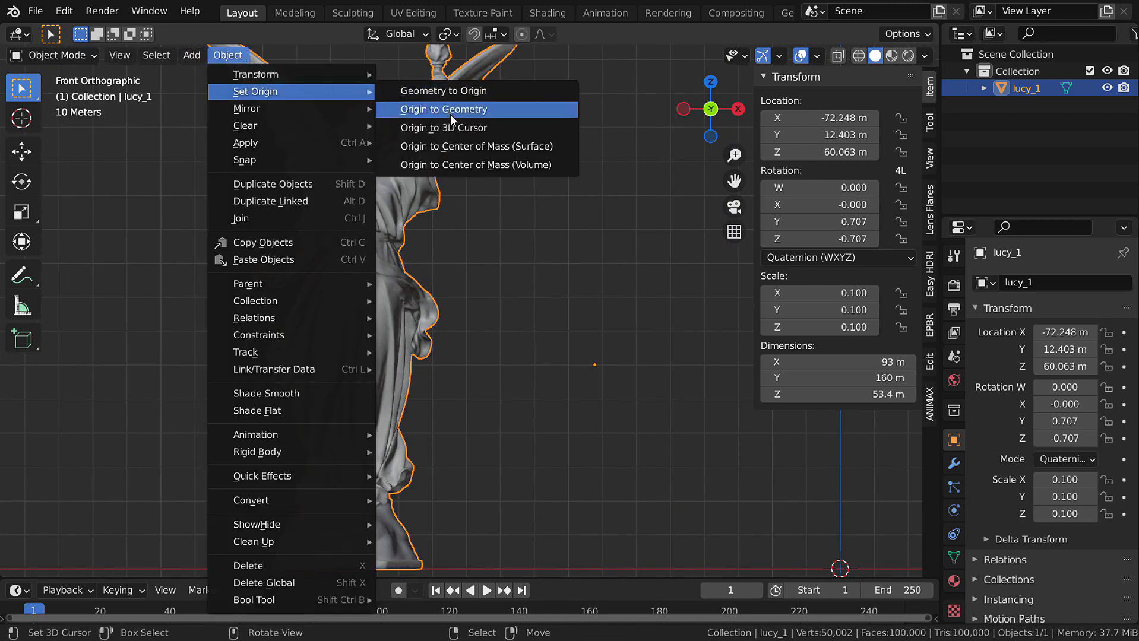
click(466, 114)
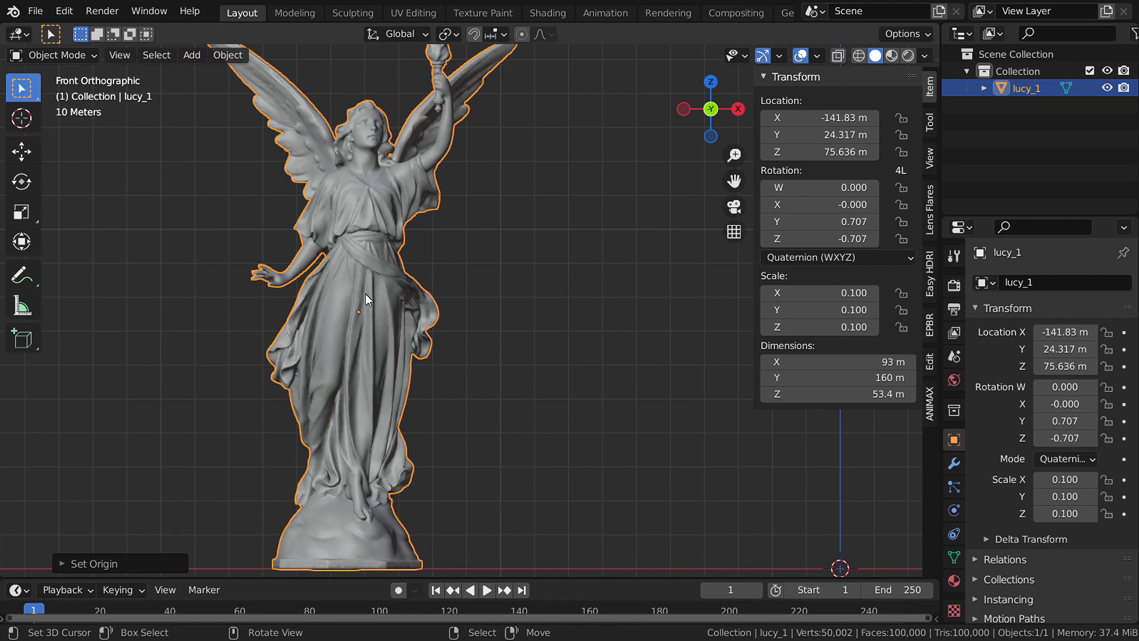
scroll(354, 315, up, 2)
scroll(354, 315, down, 4)
shift+middle_drag(413, 304, 382, 327)
- Set lucy_1 as the ANIMAX Mesh Slicing input mesh using the eyedropper
click(930, 404)
click(873, 134)
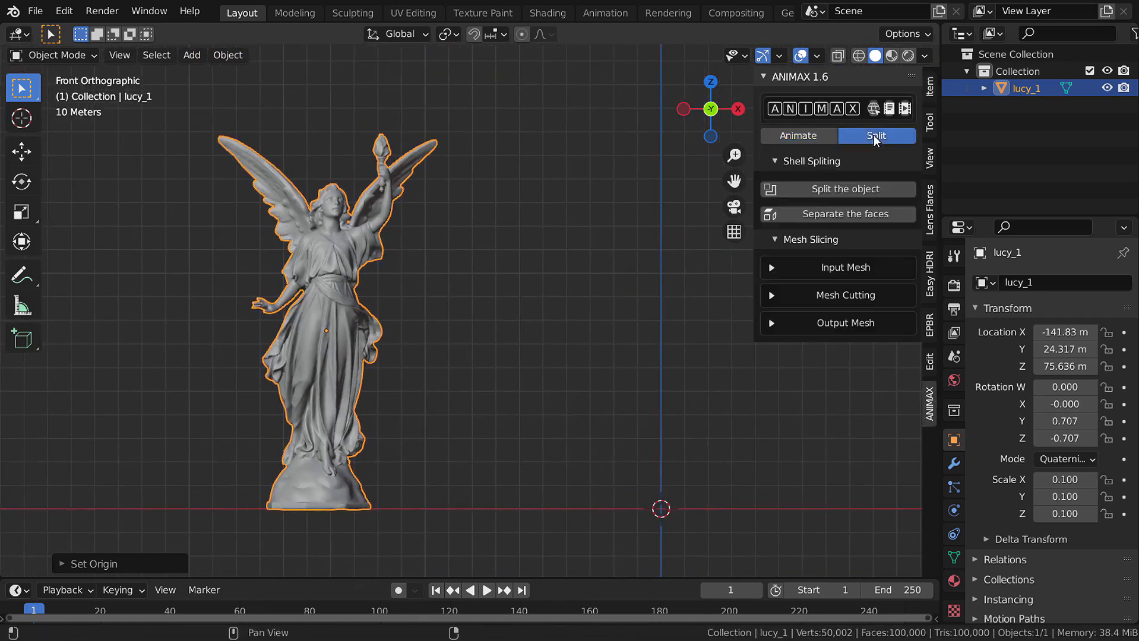
click(849, 155)
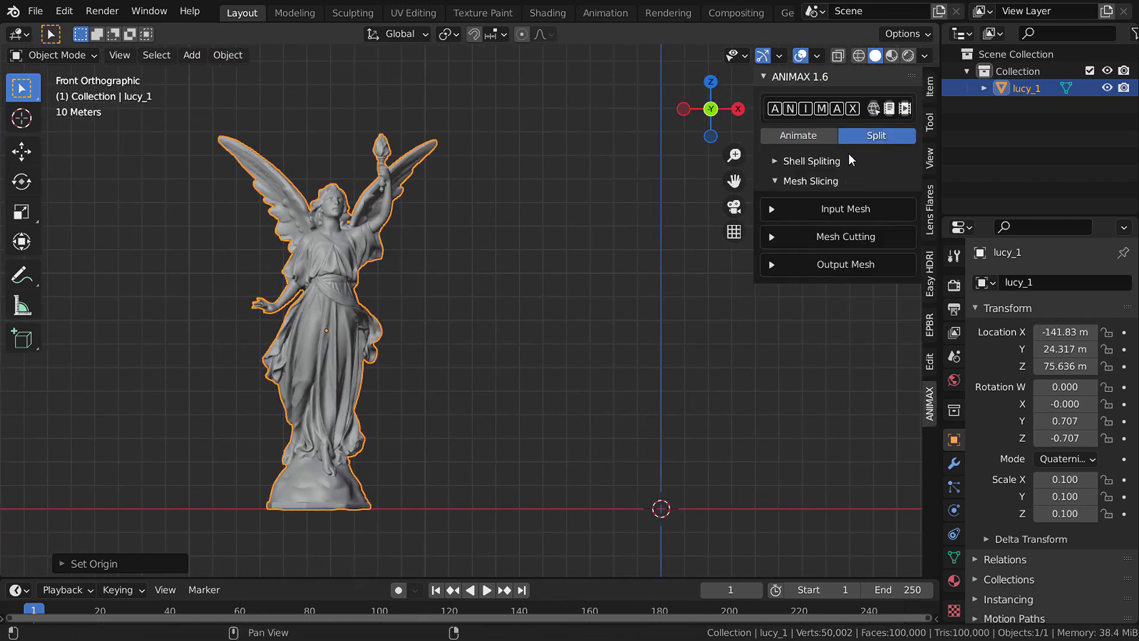
click(836, 209)
click(903, 232)
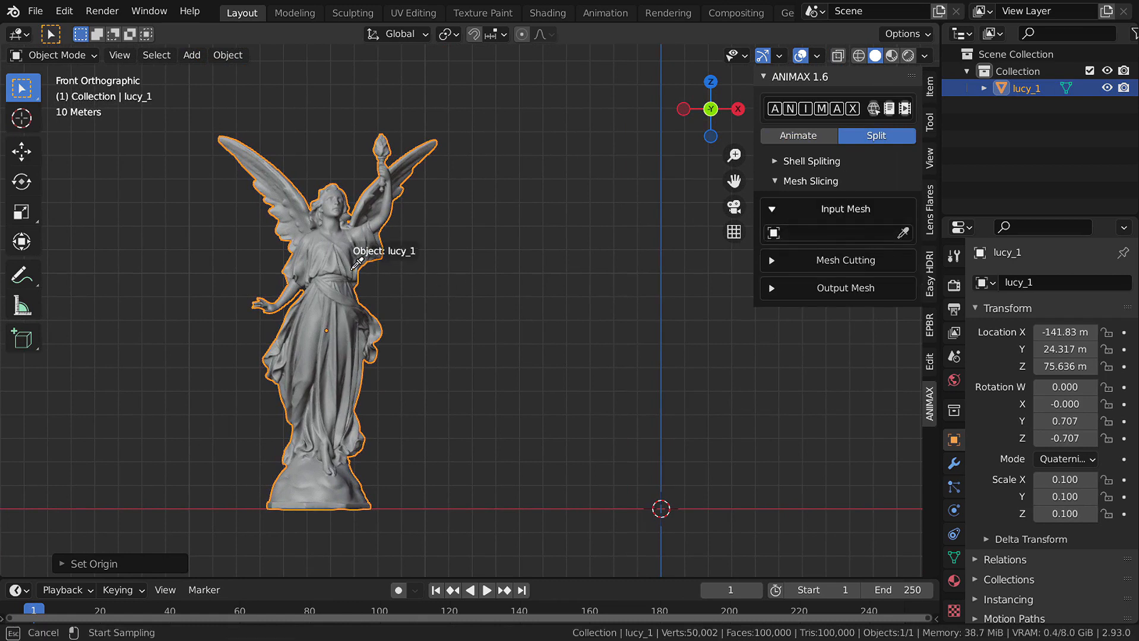
click(357, 263)
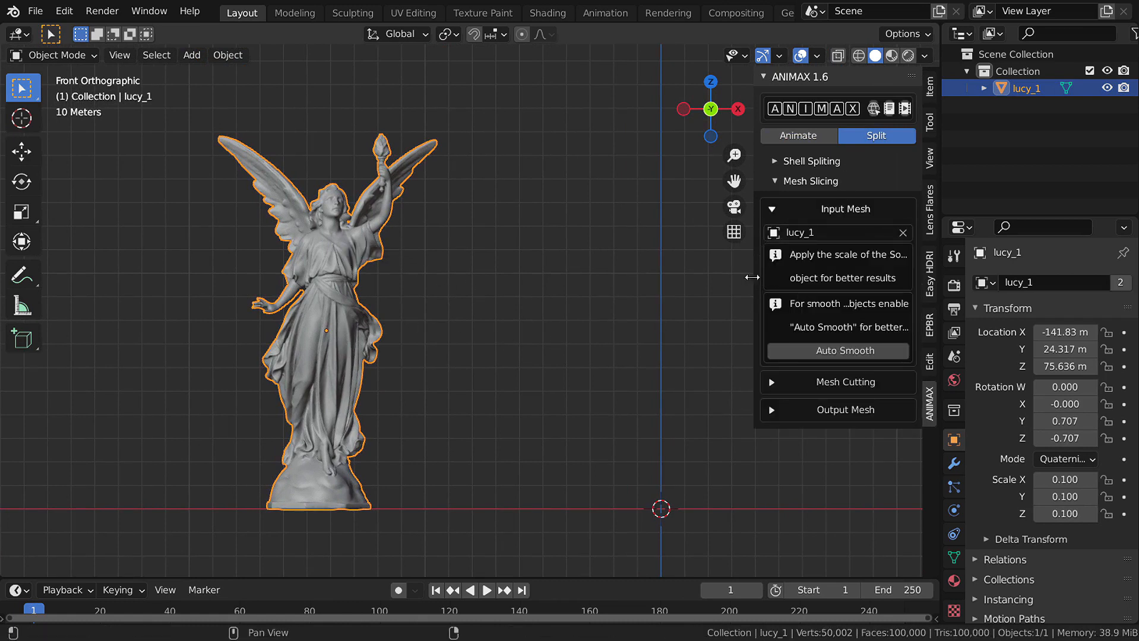
- Widen the ANIMAX panel and check the statue's transform values, including its 0.100 scale
drag(752, 278, 714, 277)
ctrl+middle_drag(811, 292, 820, 256)
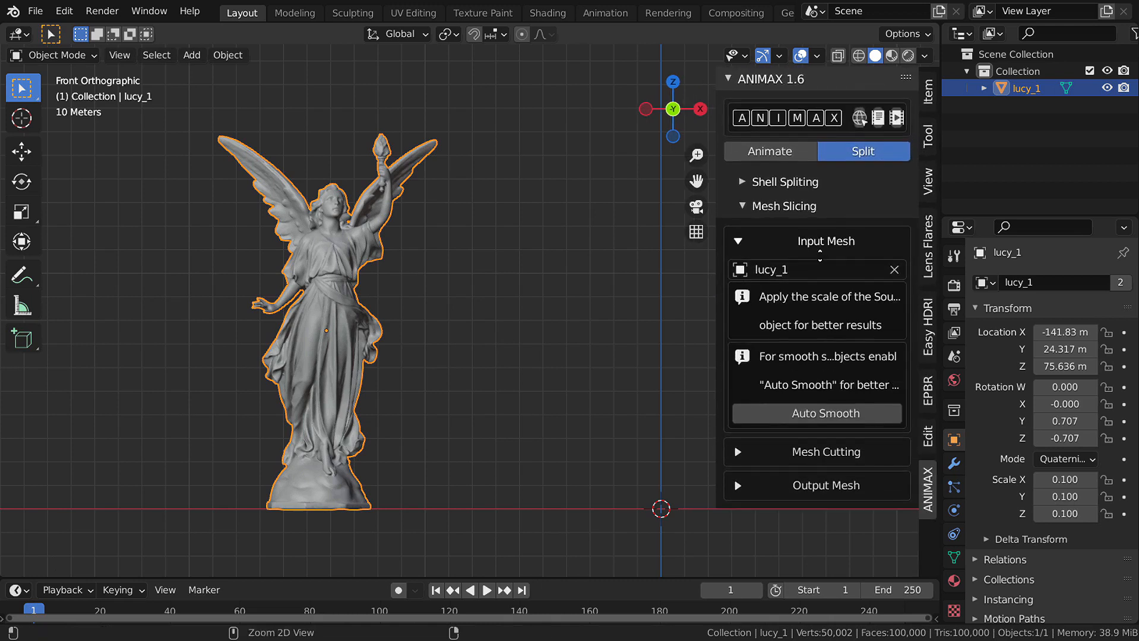
drag(717, 297, 666, 299)
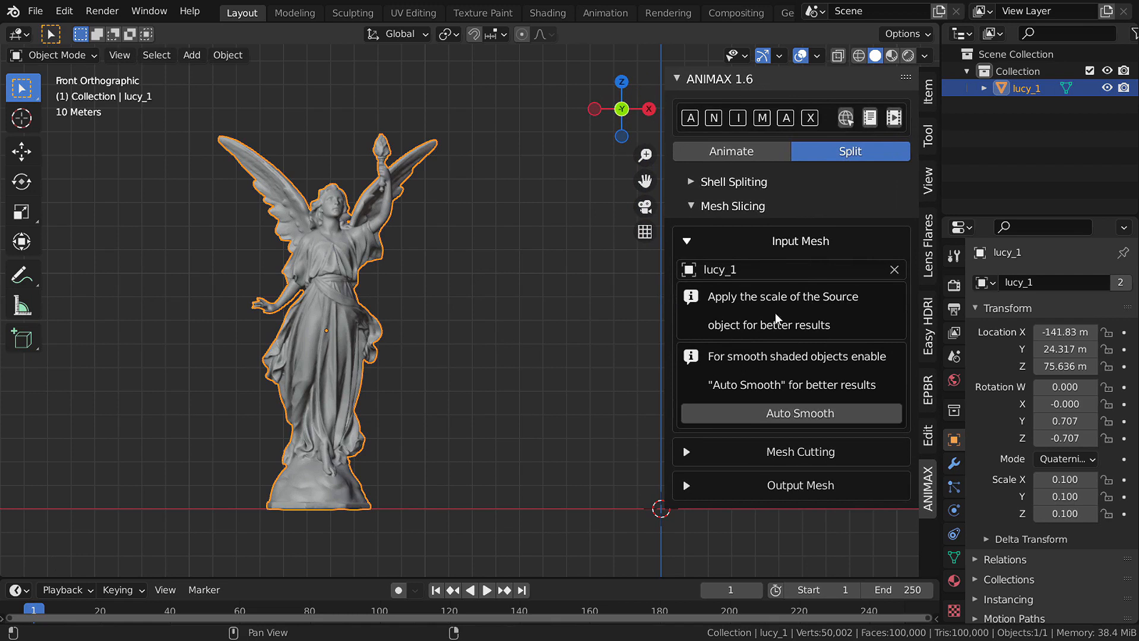
click(930, 96)
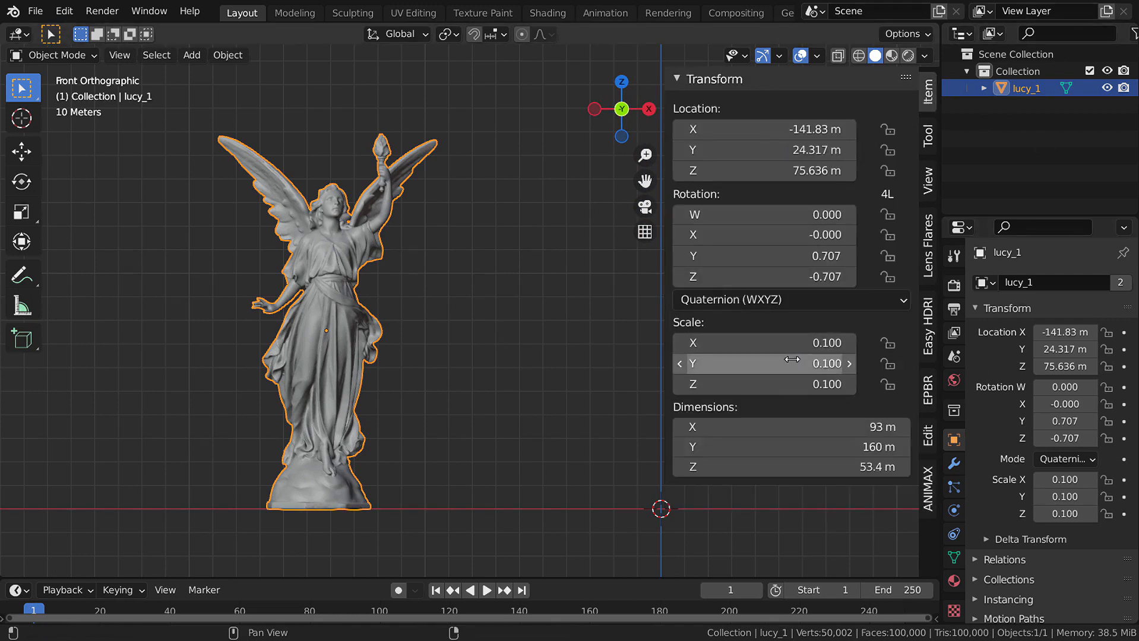
- Scale the lucy_1 statue down to 0.001 and center it in the view
key(s)
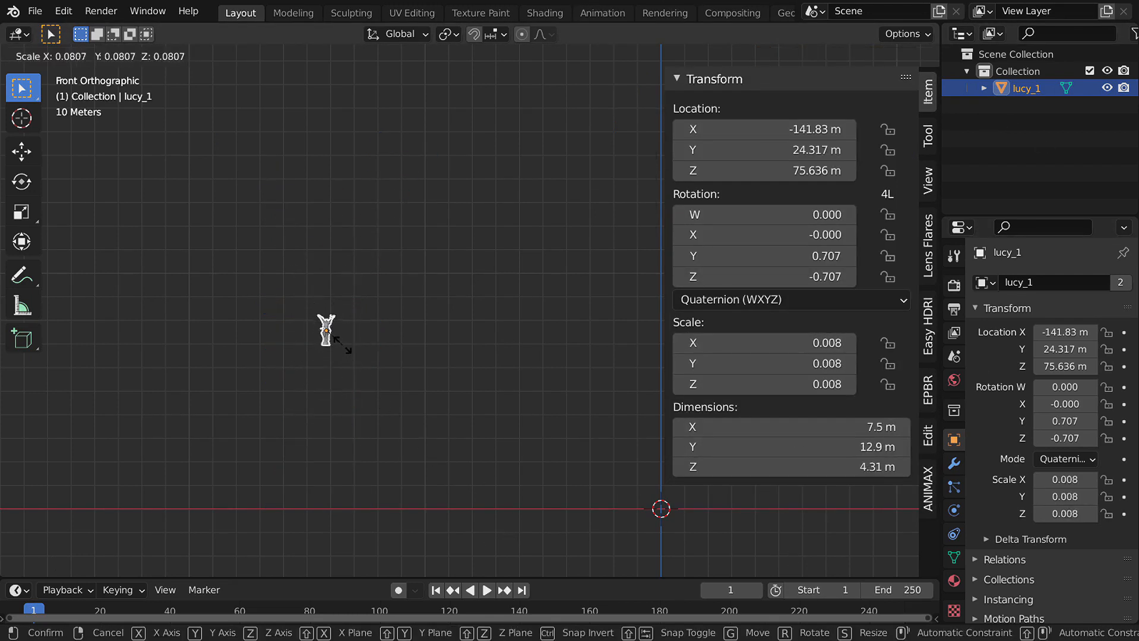
click(343, 345)
scroll(356, 362, up, 10)
key(s)
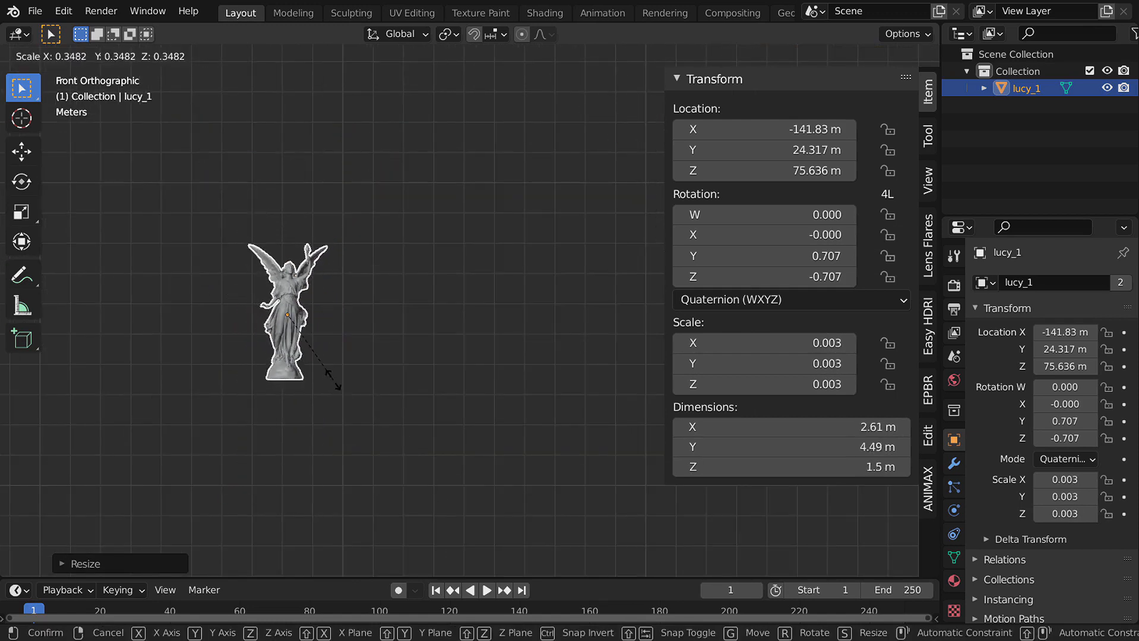
click(315, 349)
scroll(357, 373, up, 8)
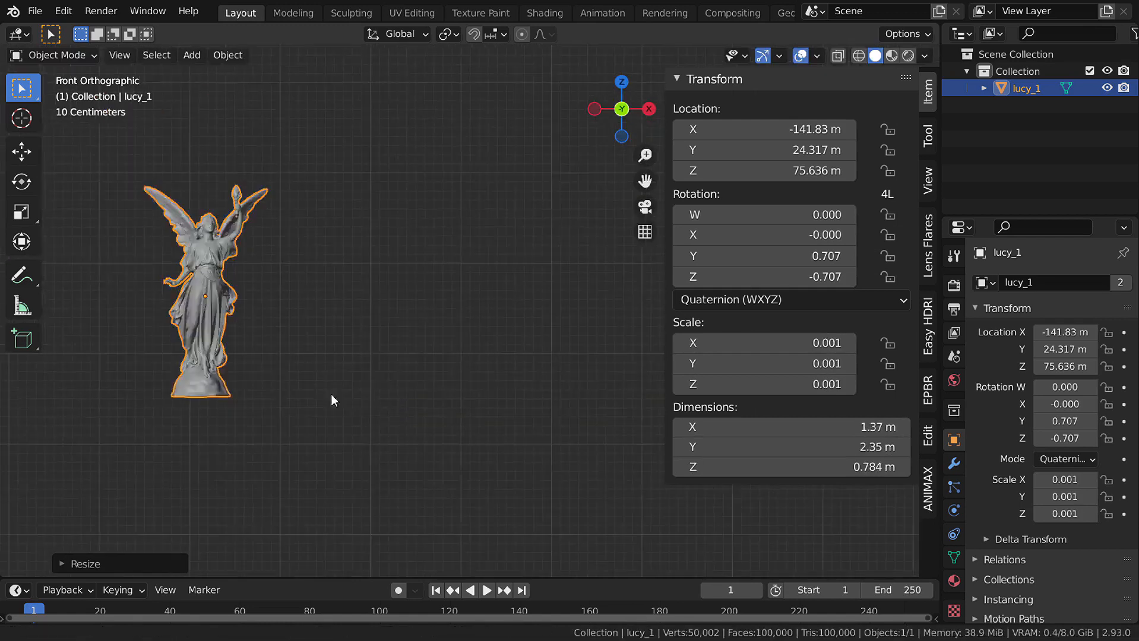
scroll(331, 394, up, 2)
shift+middle_drag(255, 261, 450, 334)
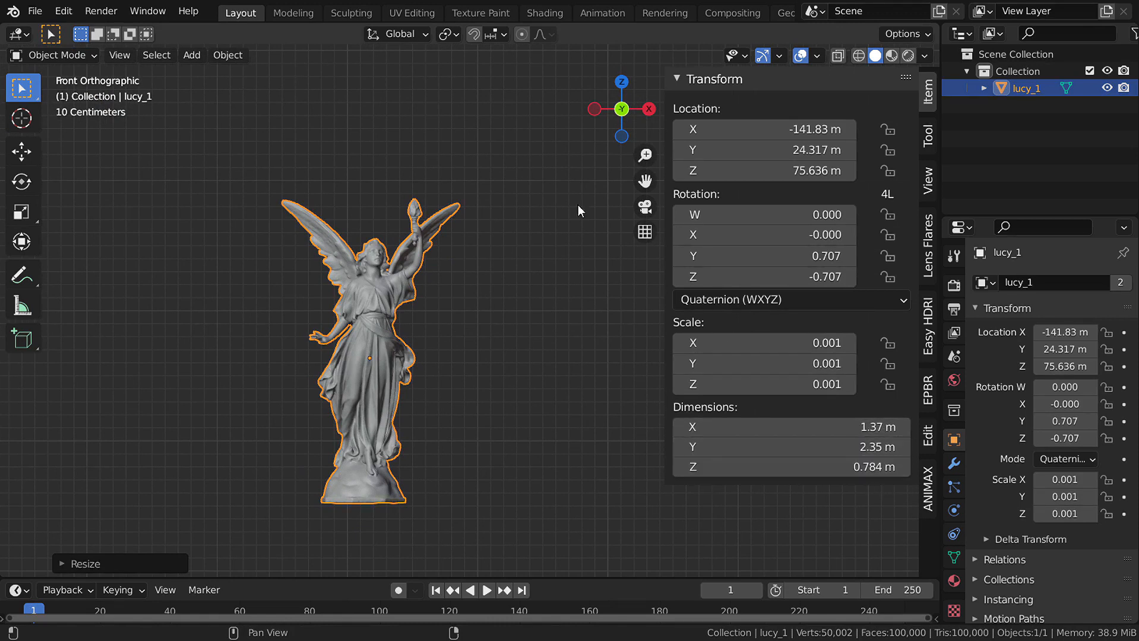
scroll(294, 350, up, 2)
- Switch to the Move tool with Local transform orientation
click(32, 153)
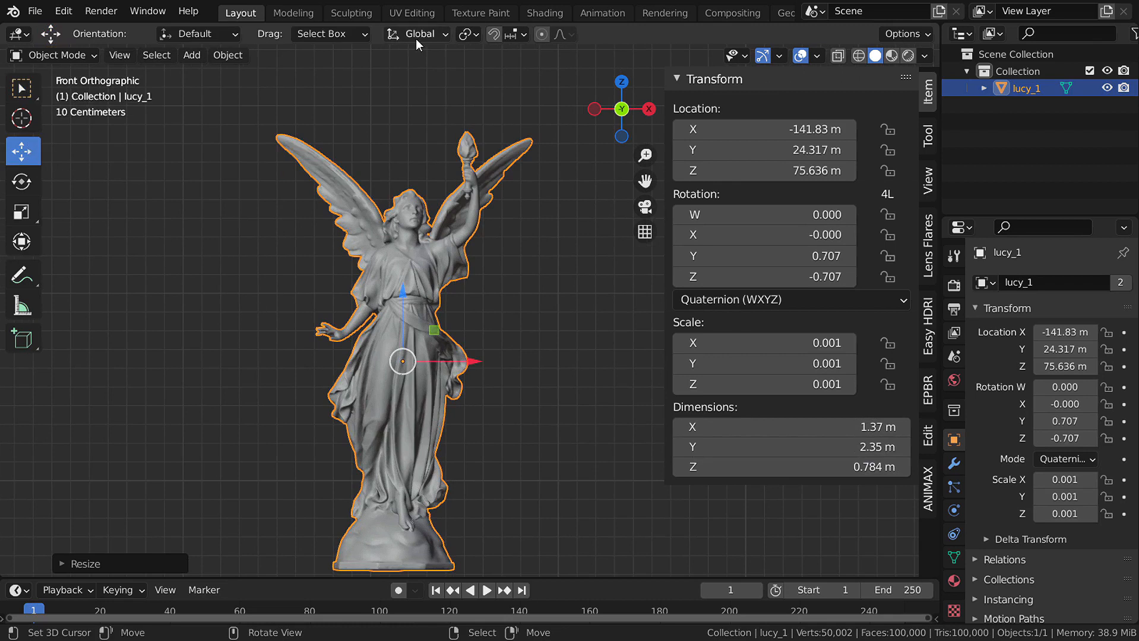
scroll(400, 292, up, 2)
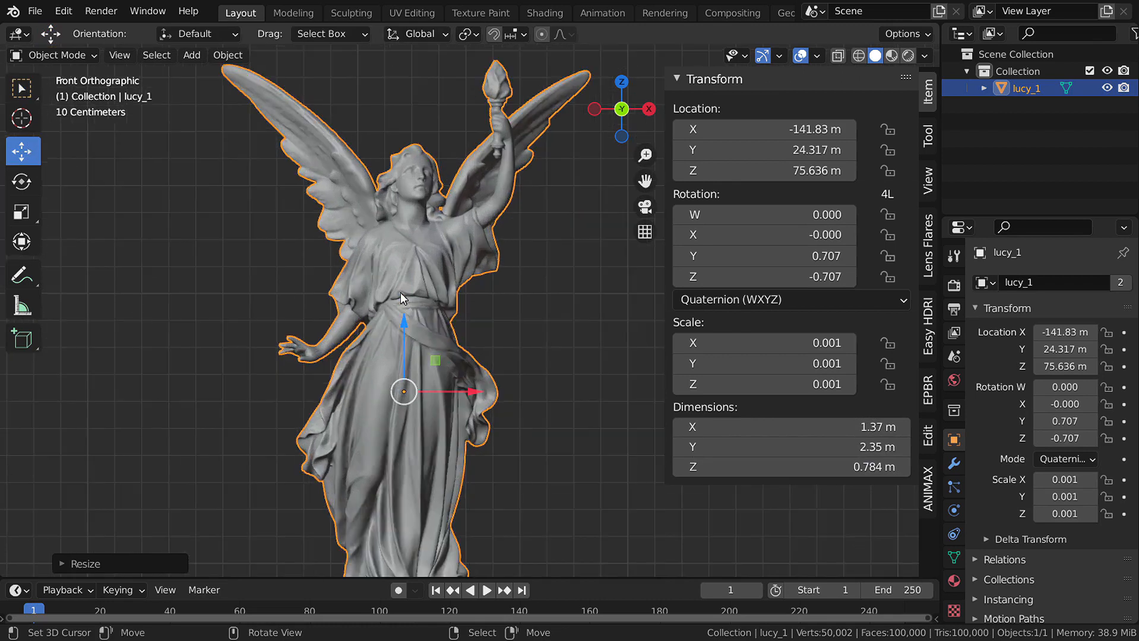
scroll(407, 316, down, 1)
click(430, 33)
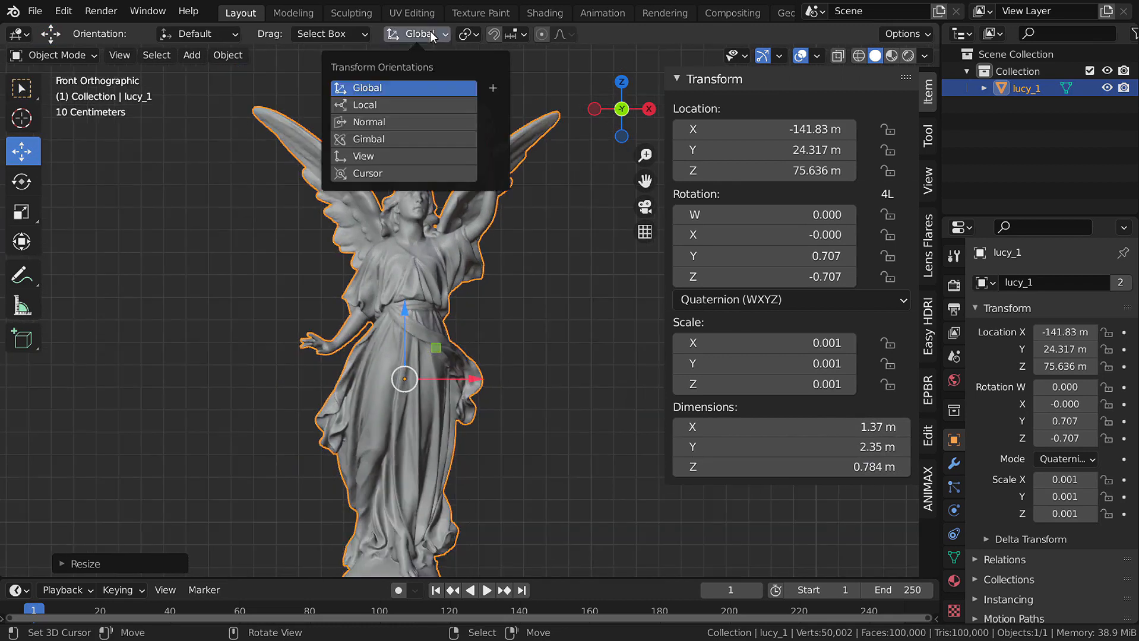
click(406, 106)
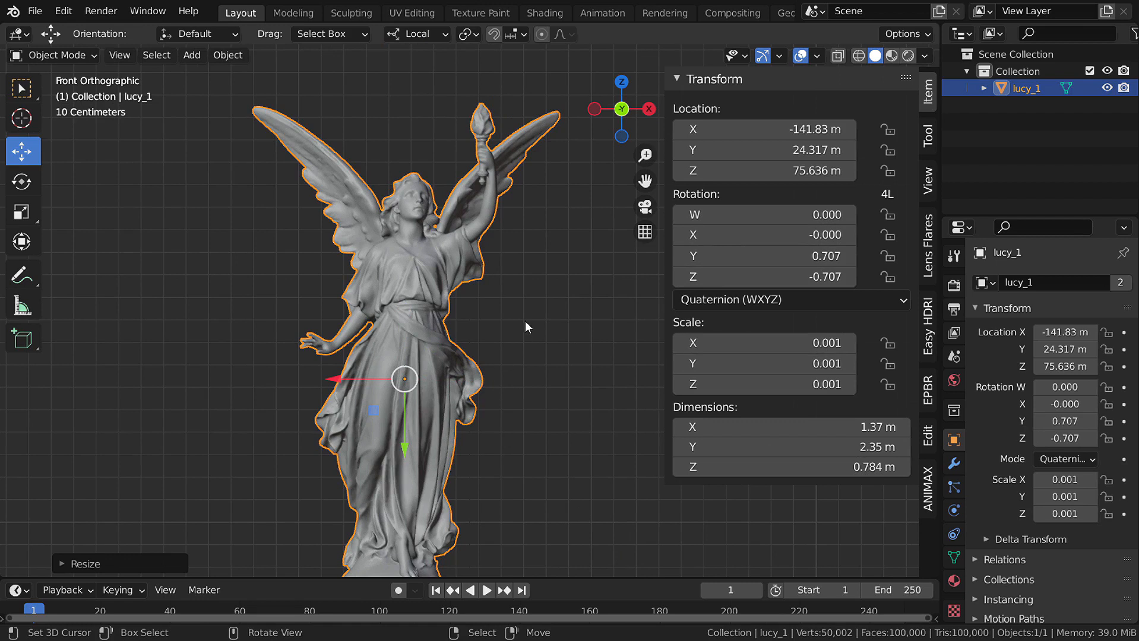
- Apply lucy_1's scale to 1.000, set XYZ Euler rotation mode, and apply rotation to 0°
key(ctrl+a)
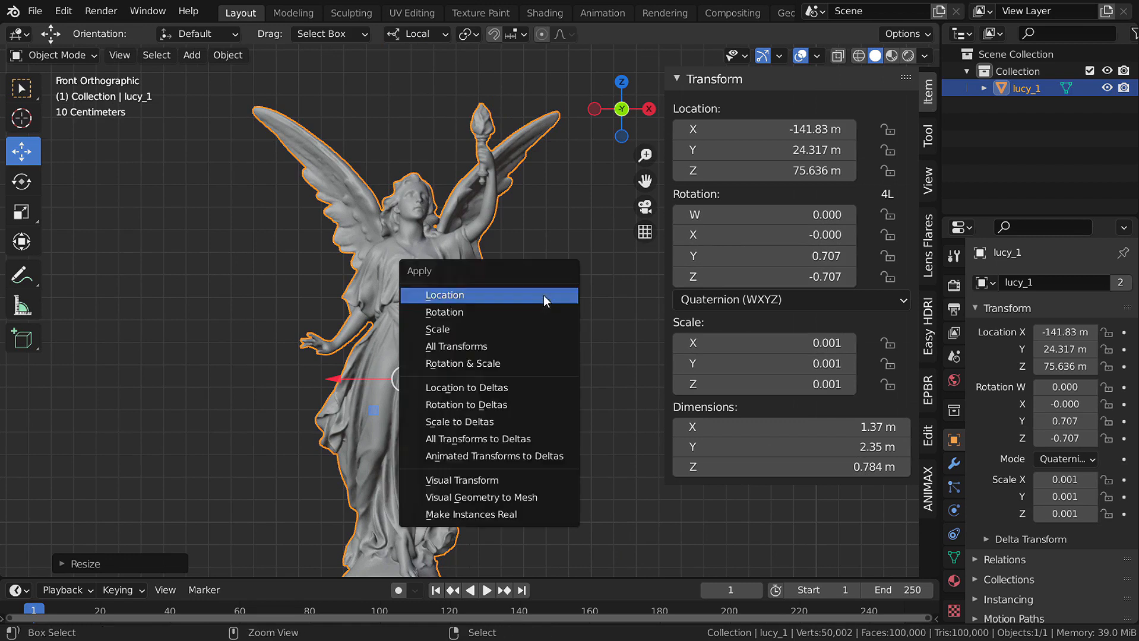
click(522, 335)
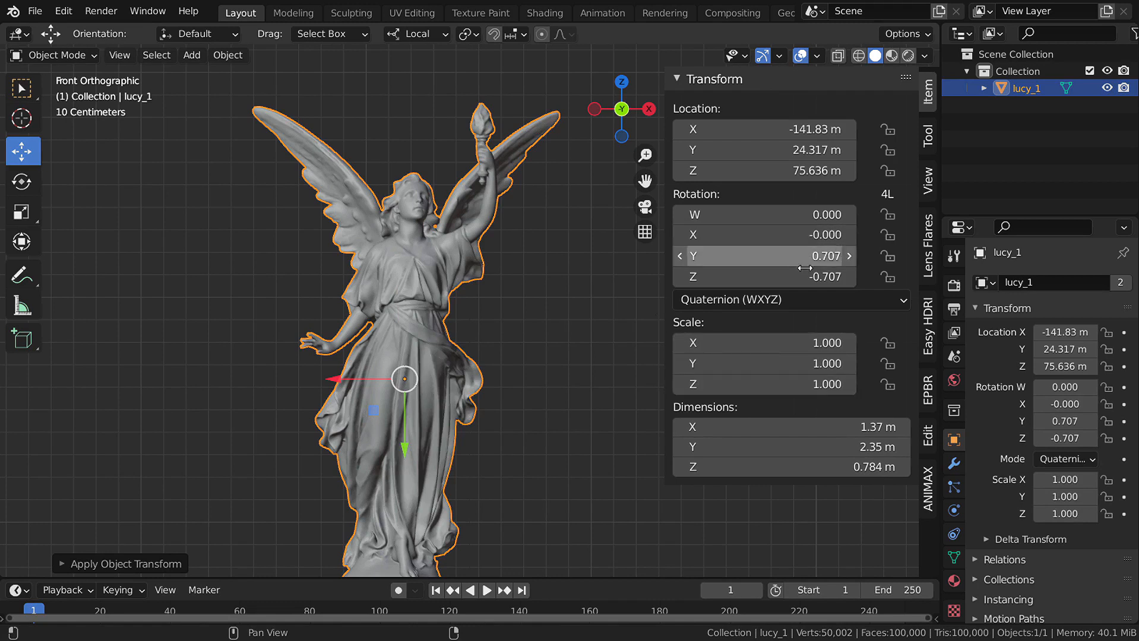
click(760, 300)
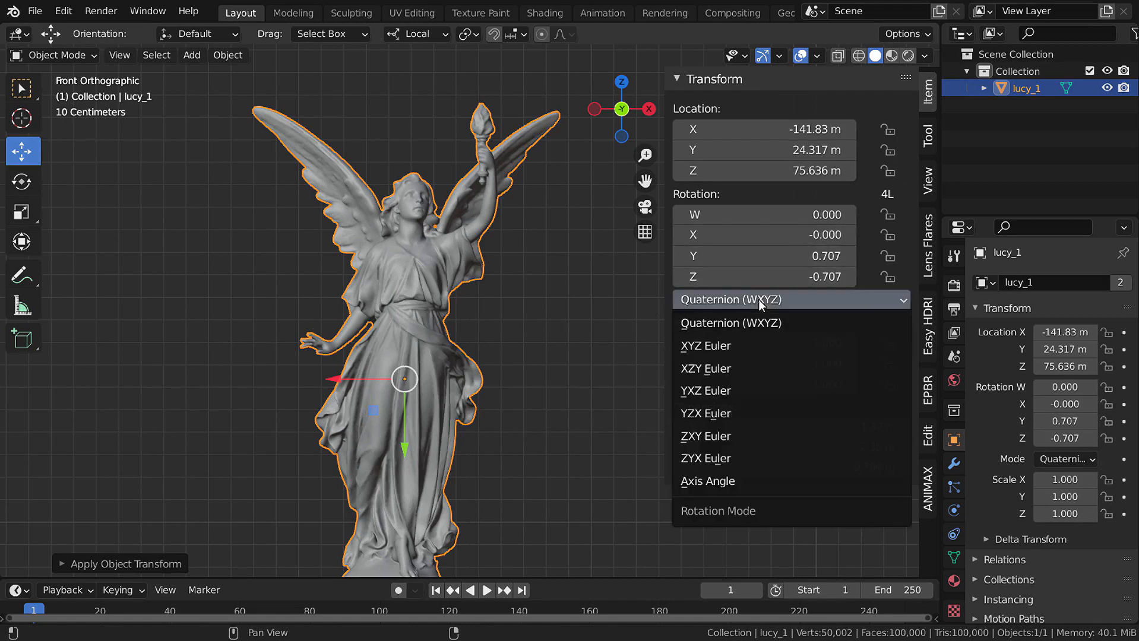
click(731, 347)
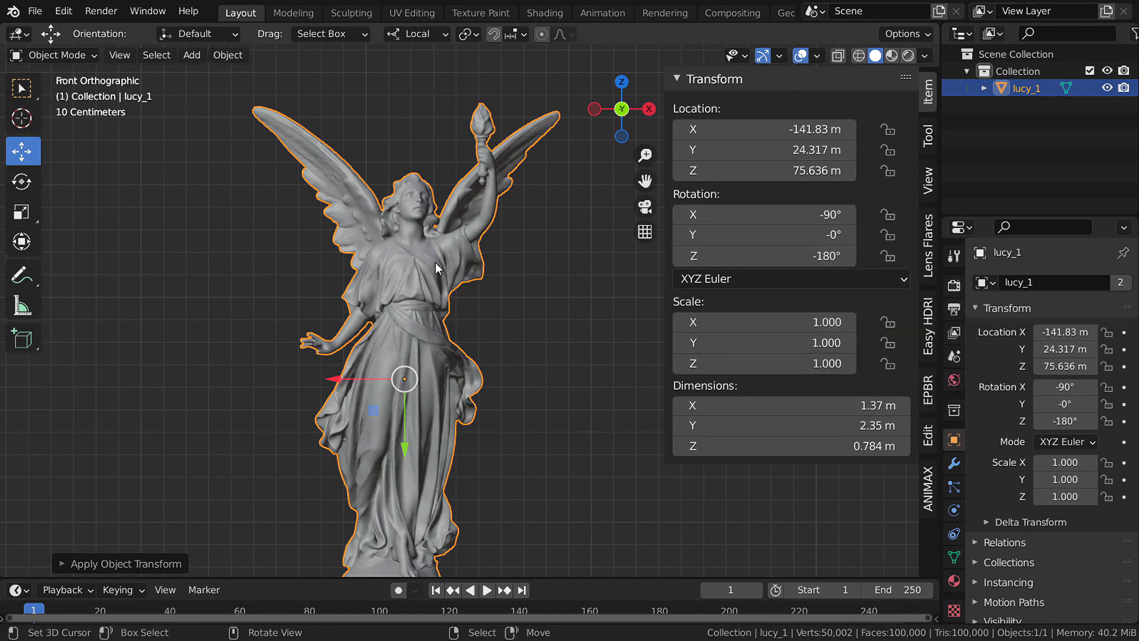
key(ctrl+a)
click(424, 240)
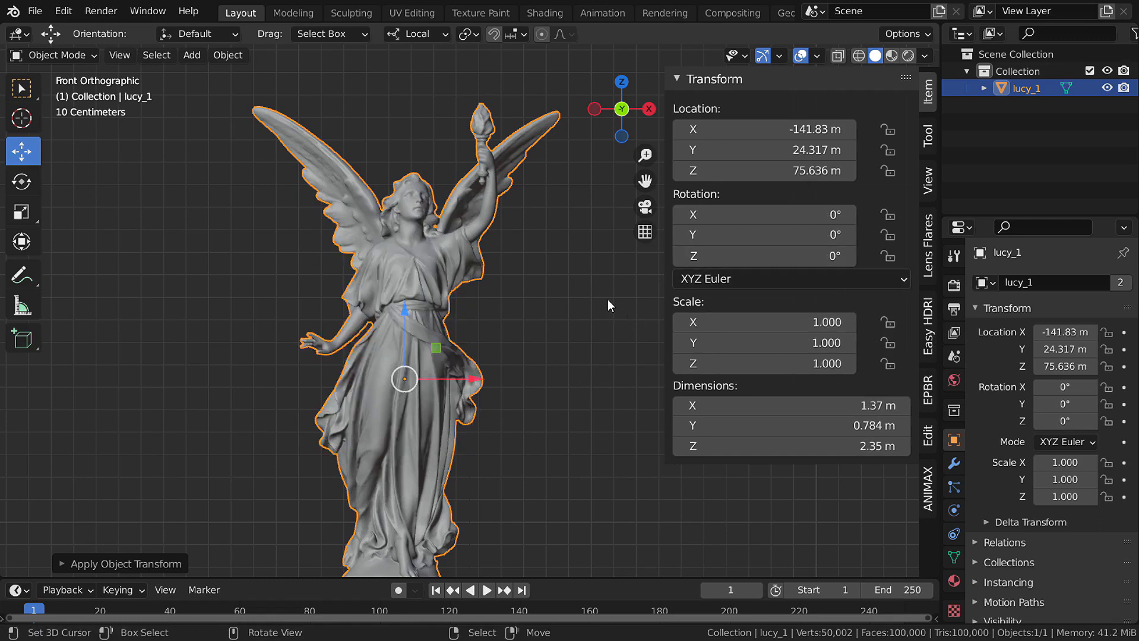
click(929, 484)
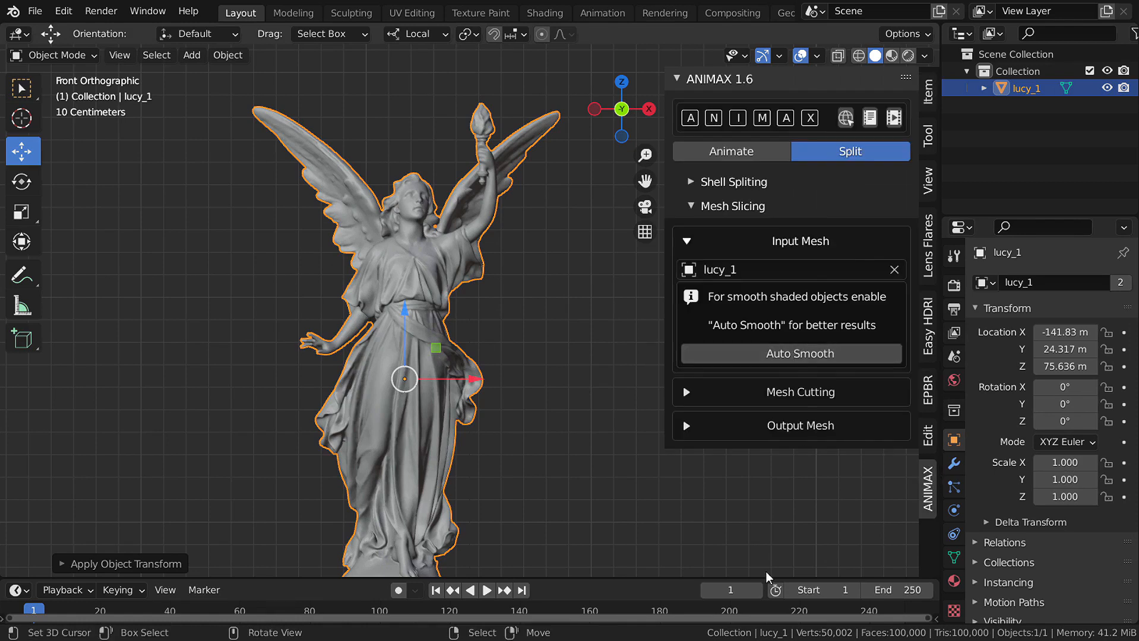
- Load the Cubes preset of X, Y and Z cutting planes in ANIMAX Mesh Cutting
click(801, 241)
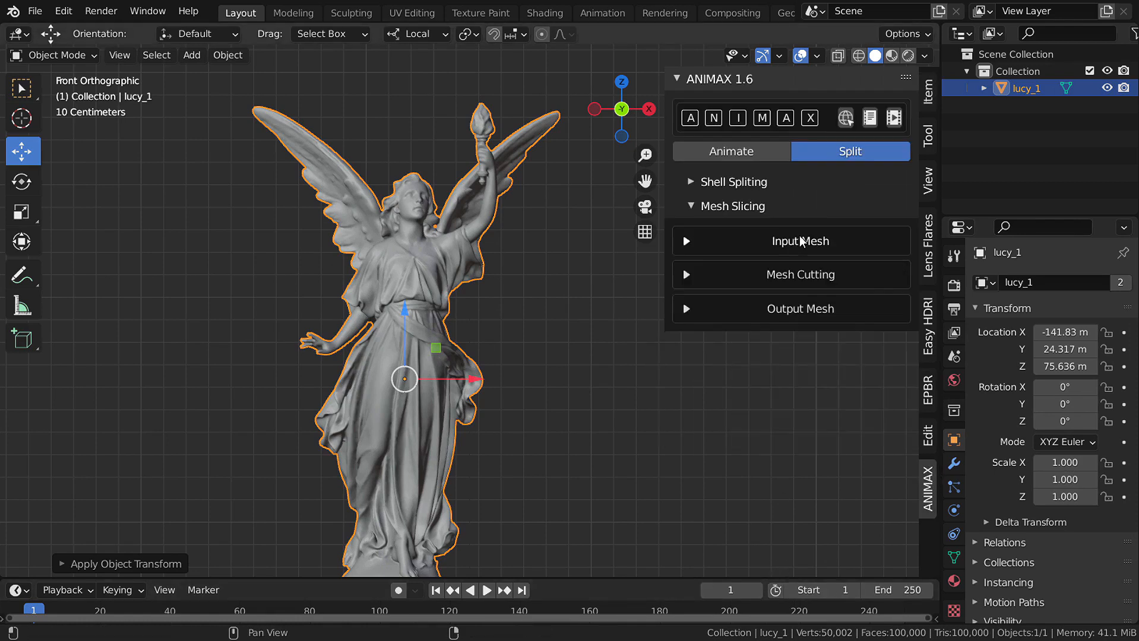
click(799, 276)
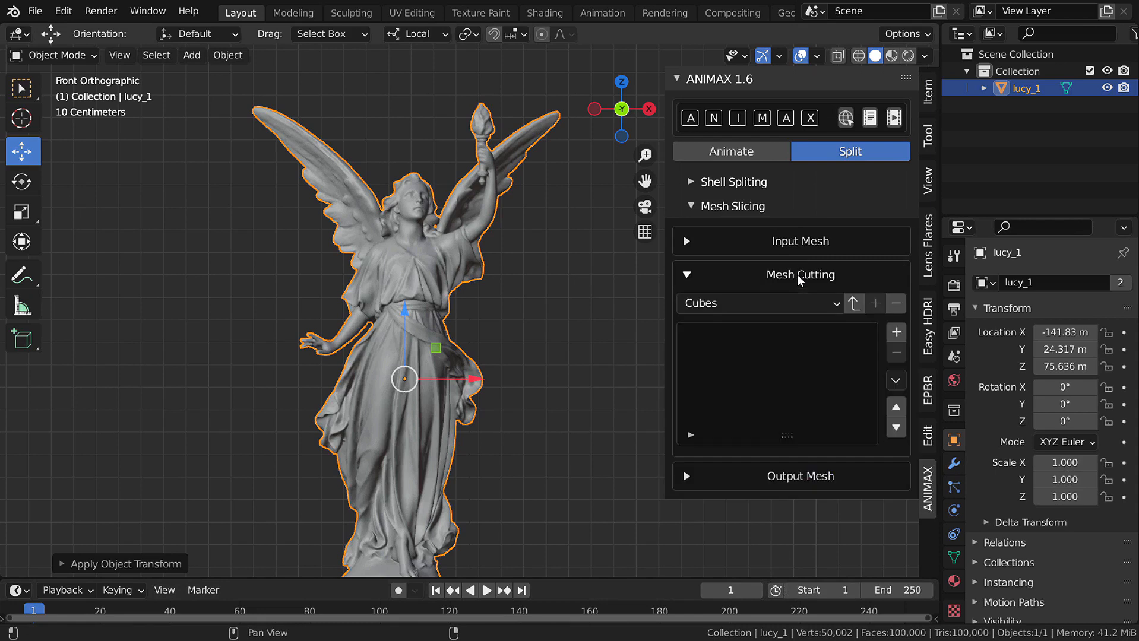
click(853, 304)
scroll(811, 454, down, 2)
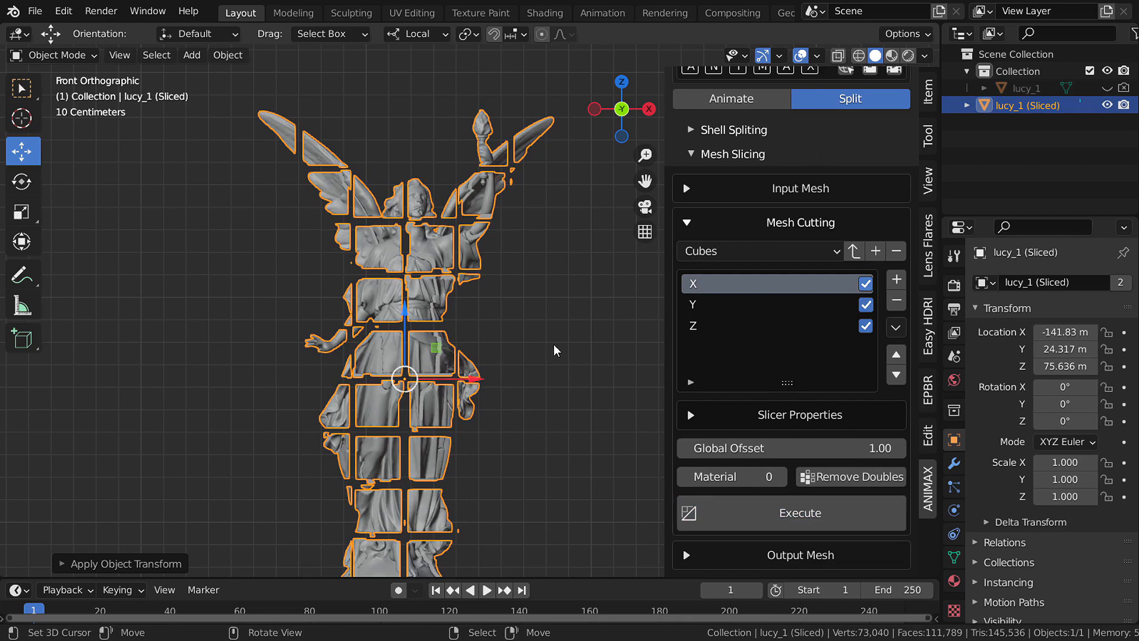
middle_drag(554, 351, 537, 377)
scroll(538, 378, up, 4)
shift+middle_drag(537, 377, 616, 271)
- Turn off the shard preview in the Output Mesh settings
click(781, 553)
scroll(751, 524, down, 5)
click(733, 522)
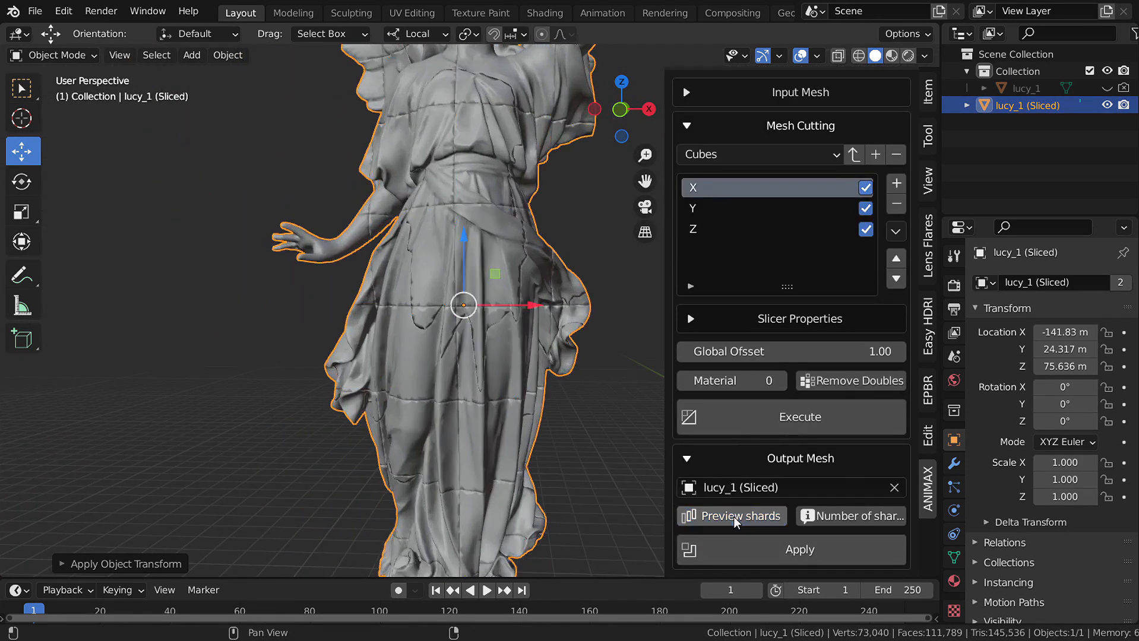
shift+middle_drag(483, 127, 507, 372)
scroll(462, 349, up, 8)
scroll(462, 350, down, 8)
scroll(509, 372, up, 3)
- Select and unhide the original lucy_1 and enable Auto Smooth in its mesh data
click(1032, 89)
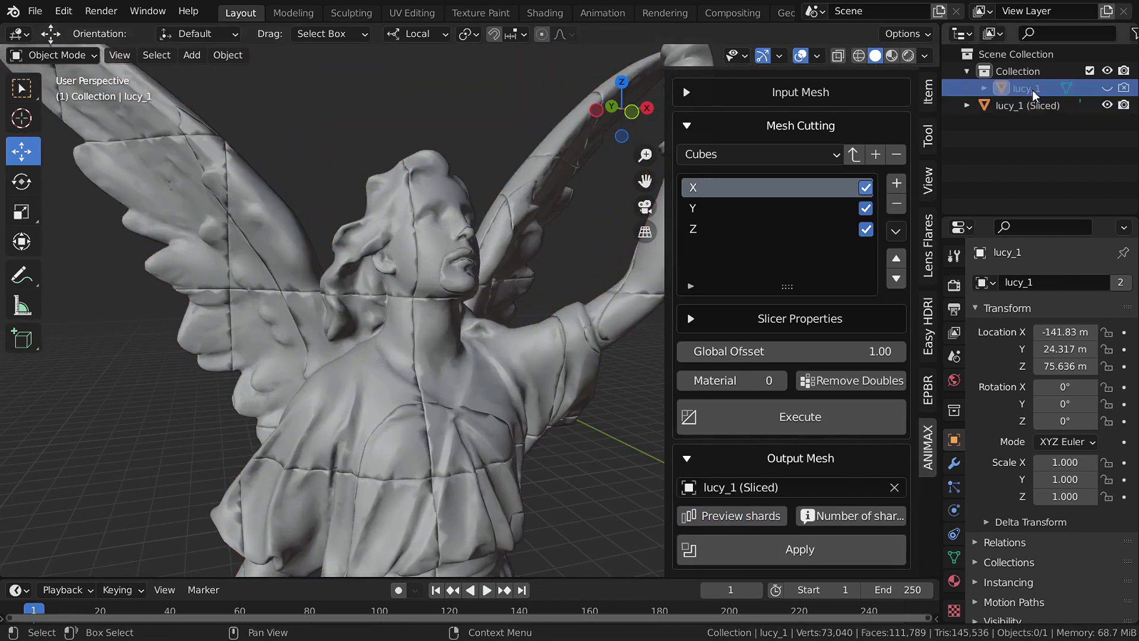
click(1109, 88)
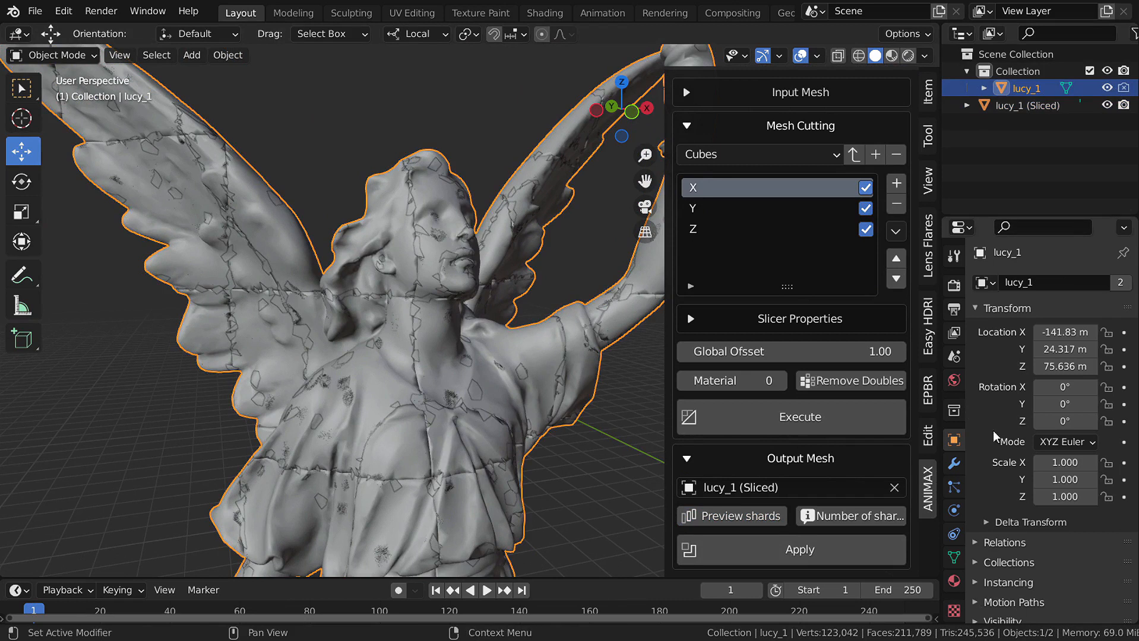
click(955, 557)
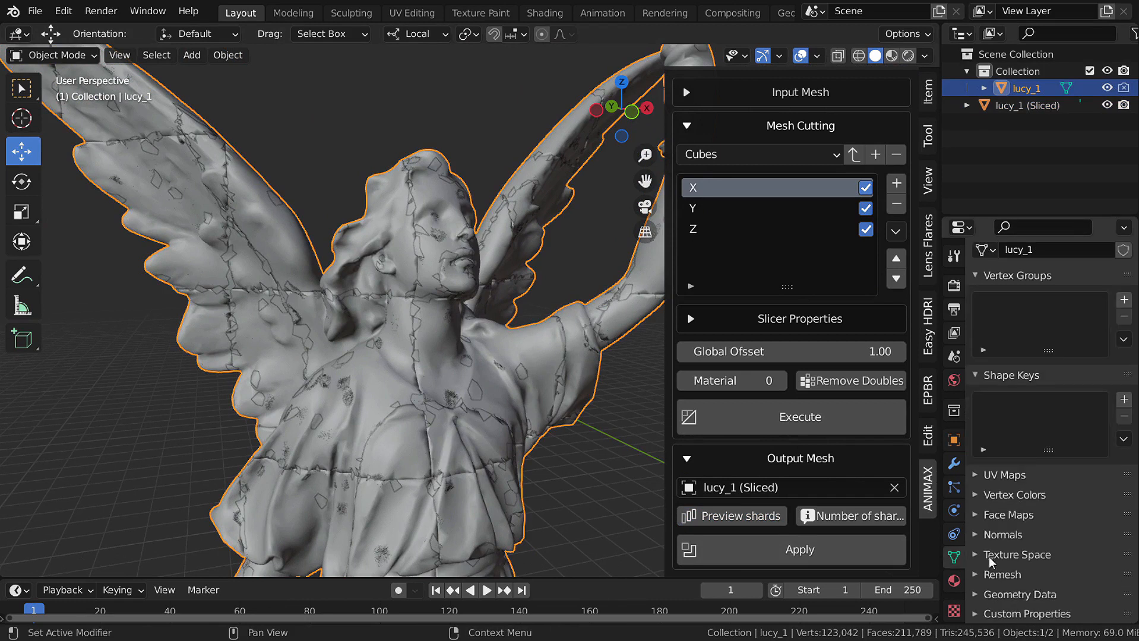
scroll(1010, 547, down, 1)
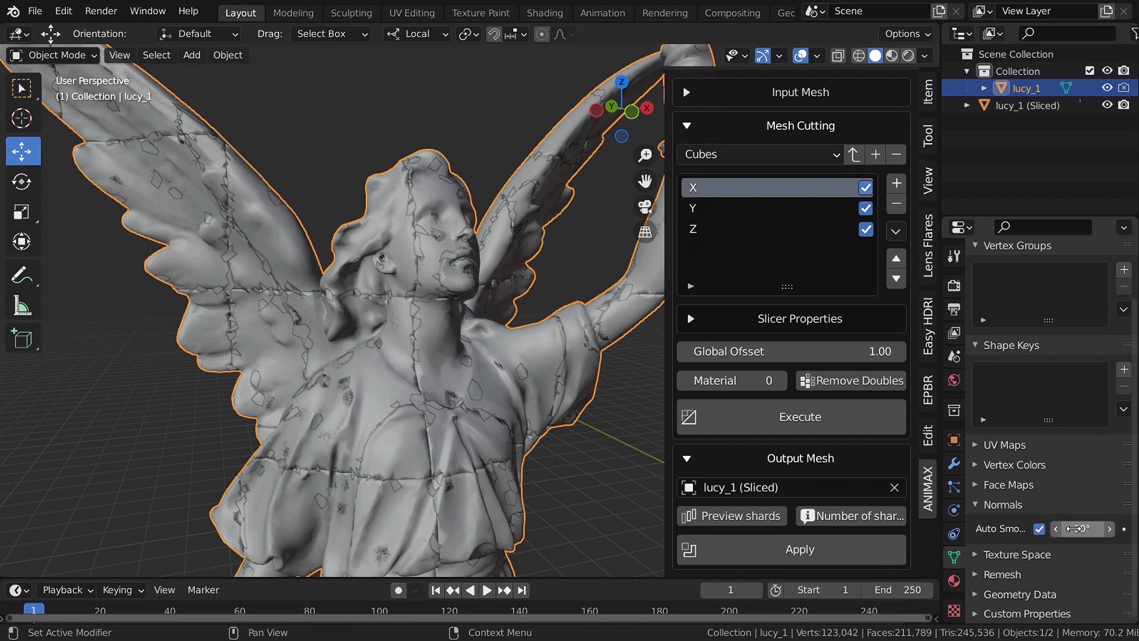
- Re-execute the slicing on lucy_1, inspect the pyramid shards and check the shard count
click(829, 418)
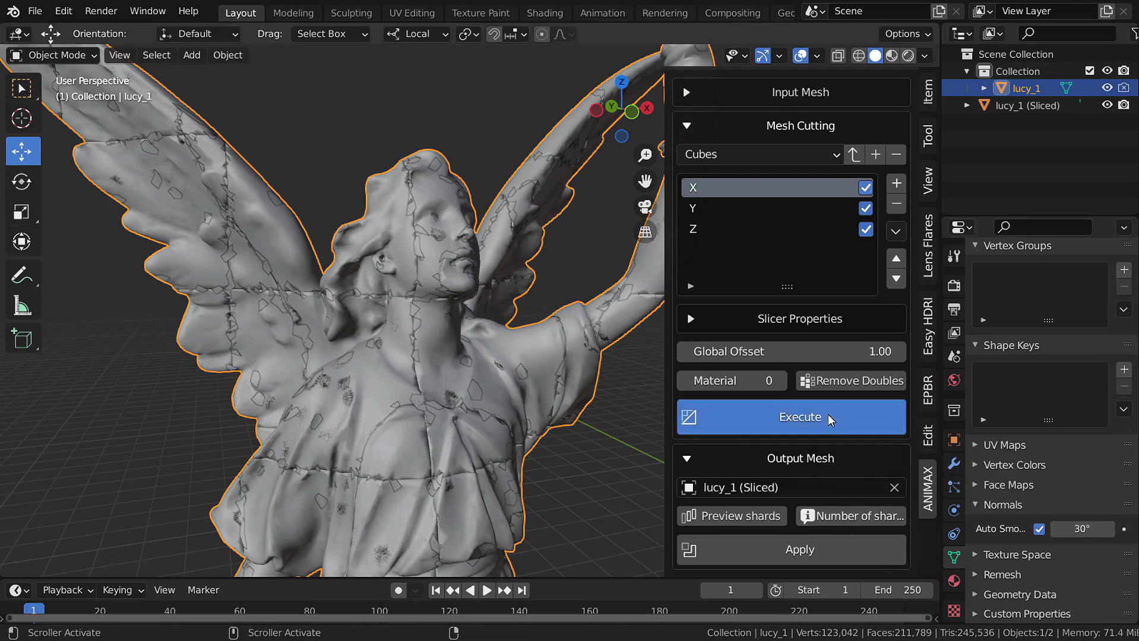
scroll(484, 430, down, 5)
shift+middle_drag(487, 511, 351, 345)
scroll(501, 356, up, 6)
scroll(523, 350, down, 5)
middle_drag(526, 351, 369, 330)
shift+middle_drag(624, 333, 368, 274)
scroll(420, 326, up, 5)
shift+middle_drag(420, 325, 381, 267)
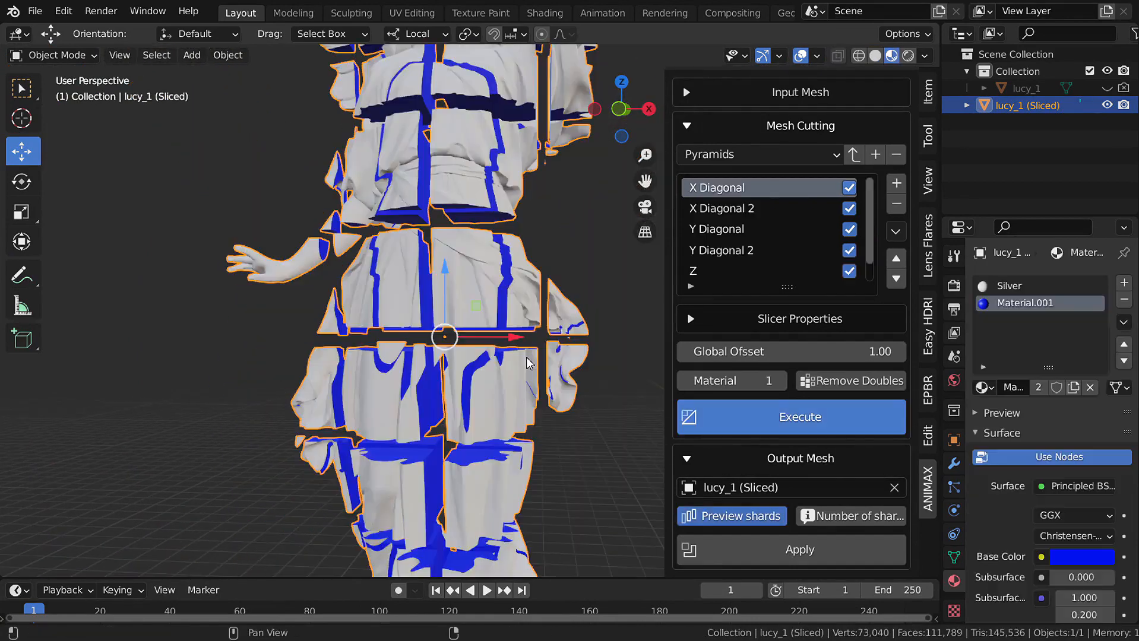
shift+middle_drag(478, 552, 493, 326)
scroll(490, 475, down, 4)
click(867, 519)
- Apply the sliced preview as separate shard objects and maximize the 3D view
click(750, 544)
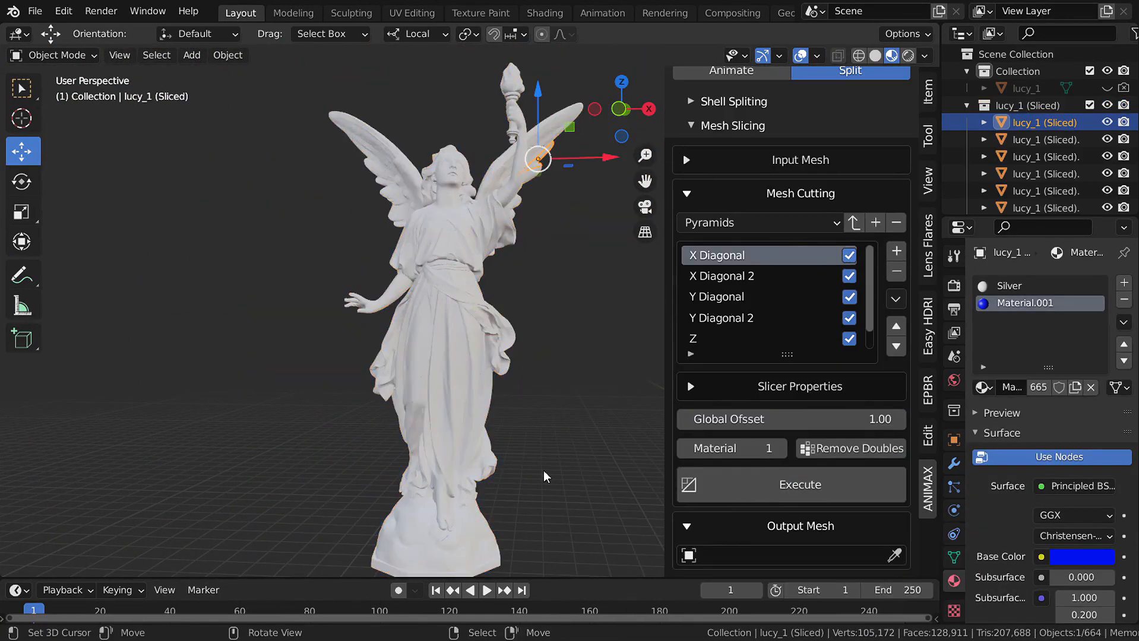
middle_drag(535, 362, 465, 422)
scroll(475, 365, up, 5)
shift+middle_drag(440, 196, 576, 258)
scroll(416, 380, up, 3)
key(ctrl+space)
scroll(415, 356, down, 5)
scroll(577, 258, down, 5)
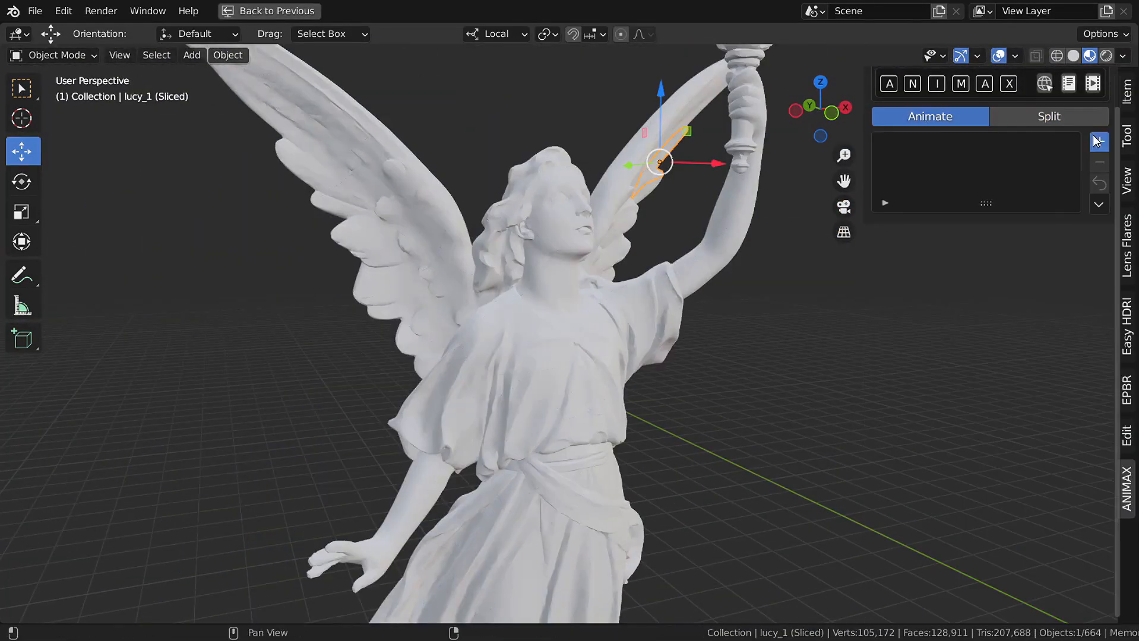
- Set the explosion to Sparks with -Z direction and play the animation
click(973, 264)
click(862, 383)
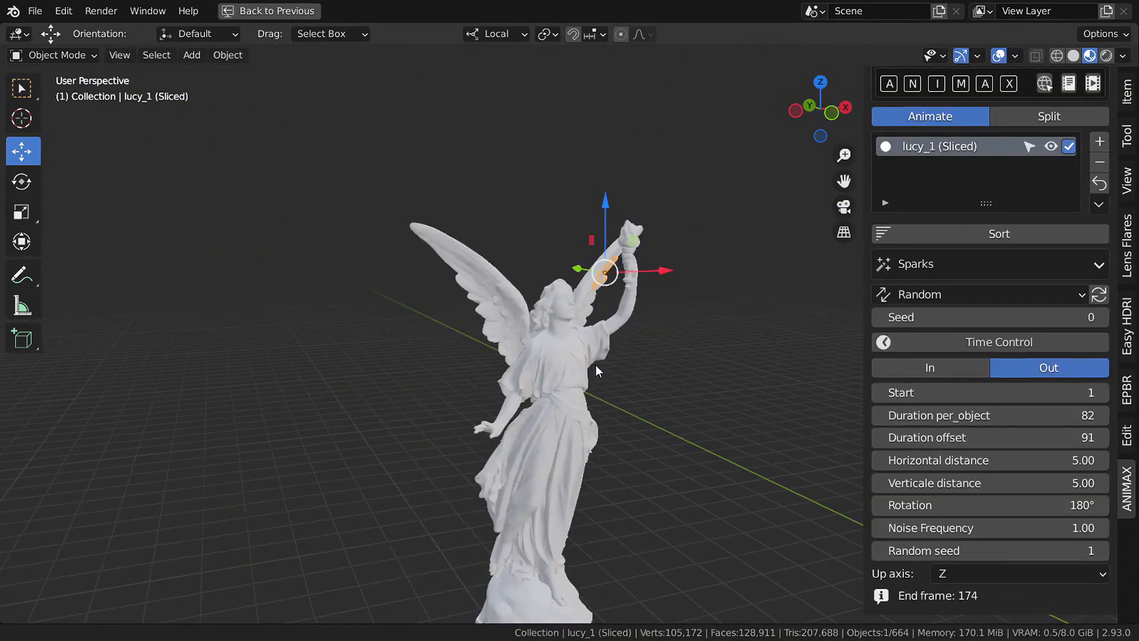
click(962, 295)
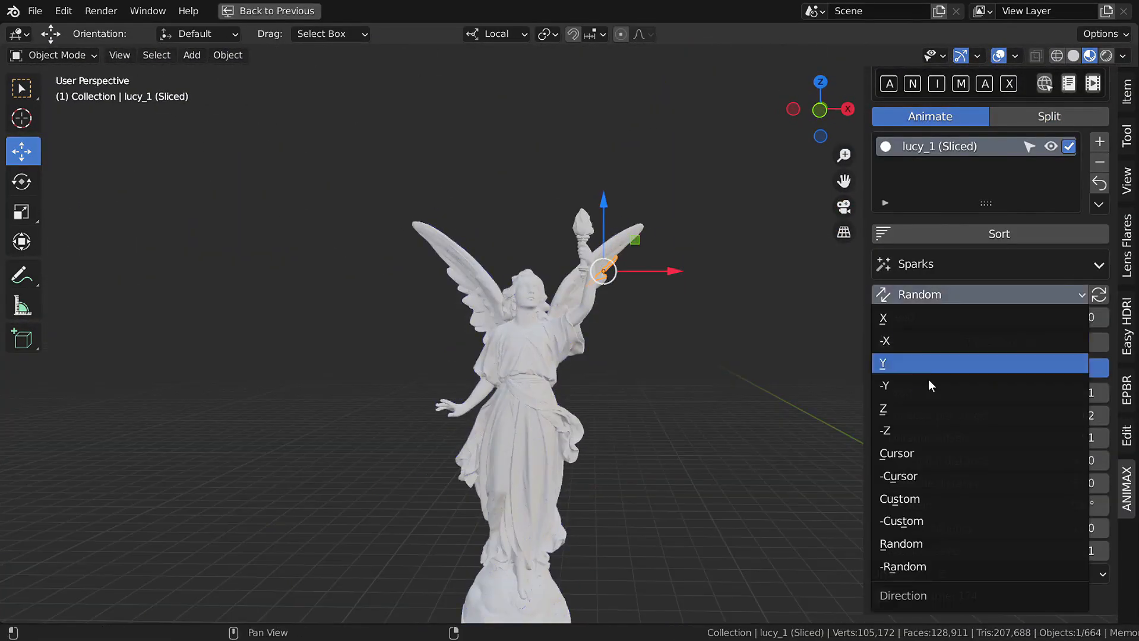
click(929, 433)
key(space)
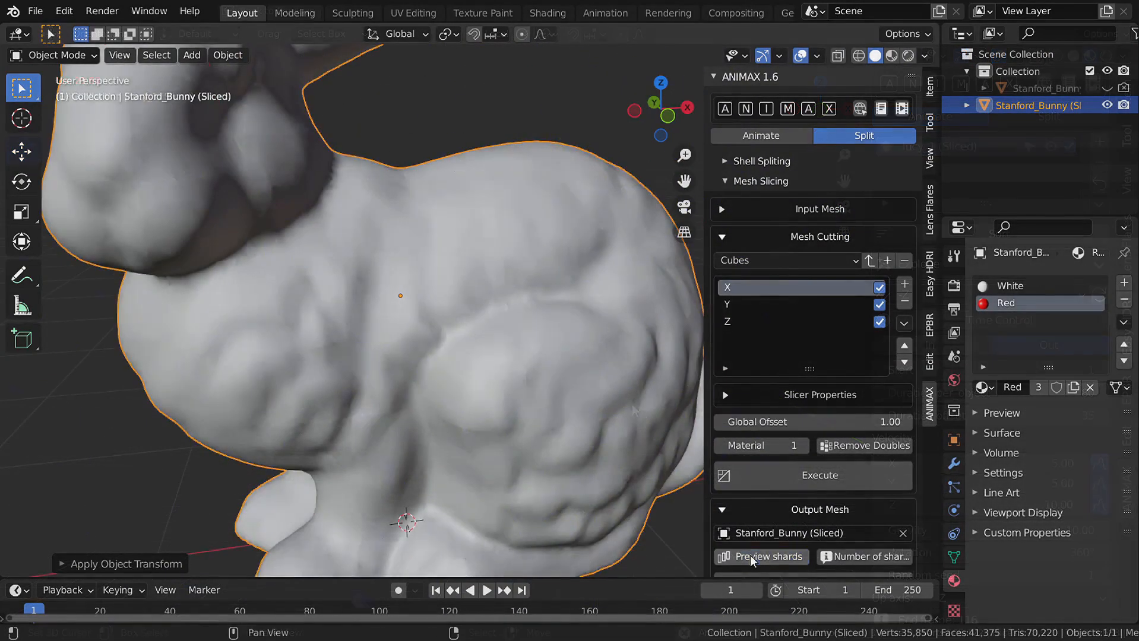
- Toggle the bunny's shard preview, then unhide Stanford_Bunny and move it about 3.5 m along X
click(751, 559)
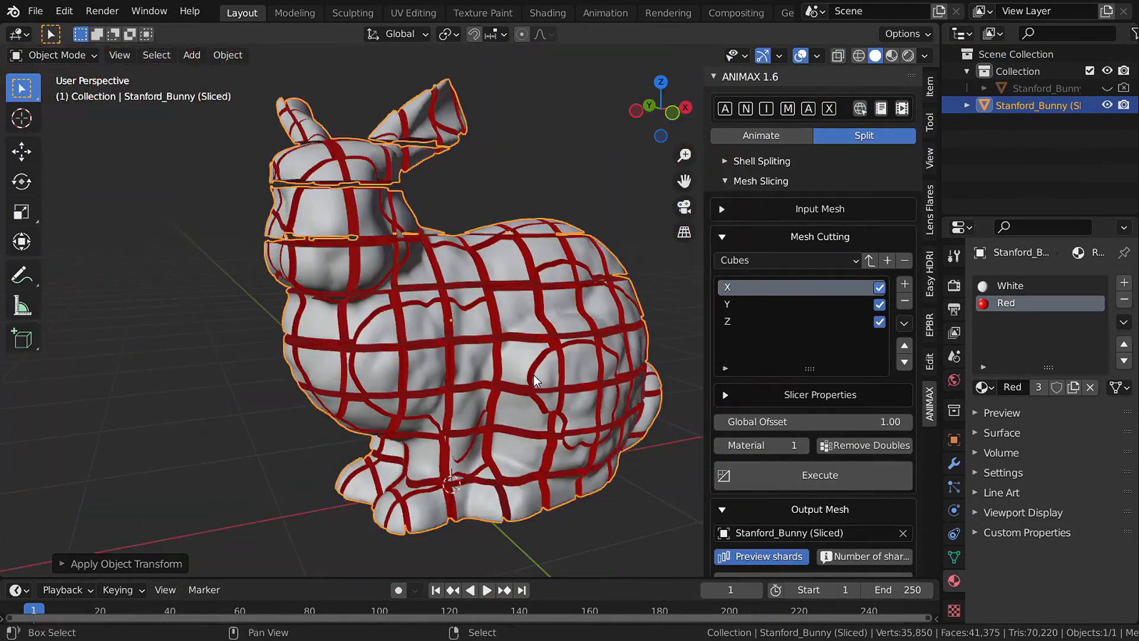
click(752, 557)
middle_drag(675, 524, 367, 350)
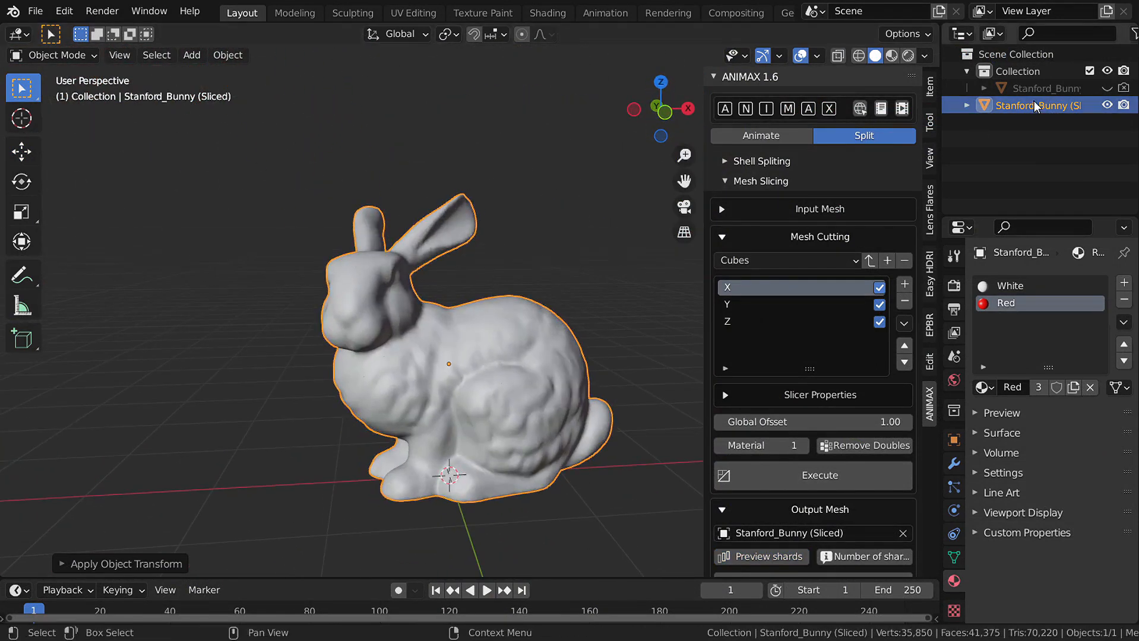
click(1107, 88)
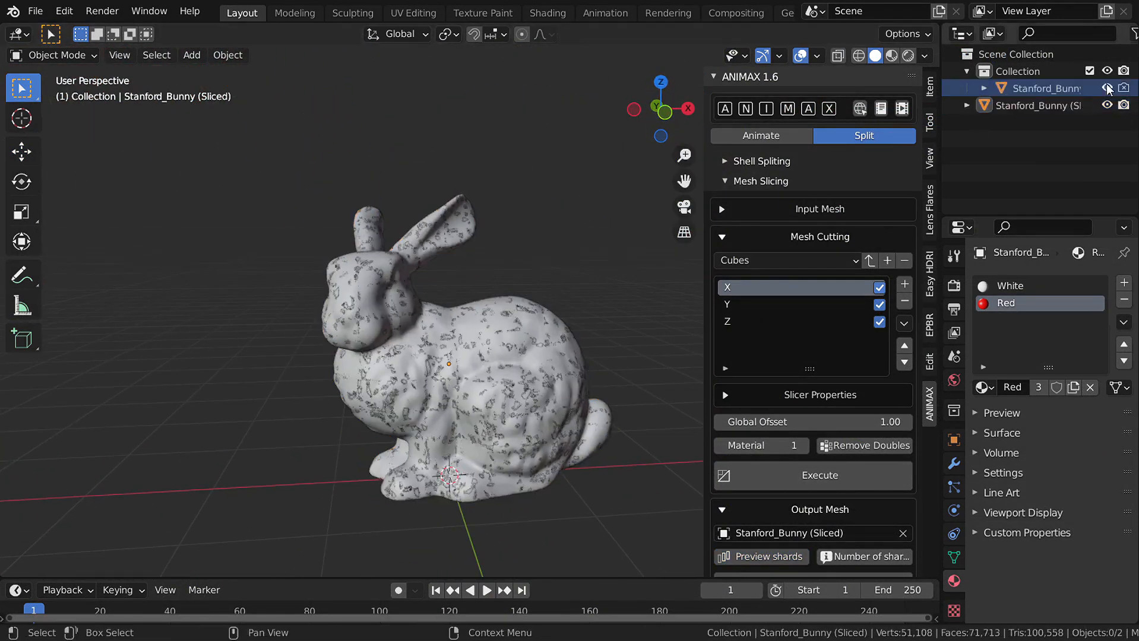
click(1043, 89)
key(g)
key(x)
click(265, 339)
- Inspect the bunny's underside and red cut faces, then hide the side panel
shift+middle_drag(241, 386, 510, 213)
scroll(406, 317, up, 3)
middle_drag(406, 317, 404, 368)
shift+middle_drag(332, 380, 425, 413)
scroll(333, 380, up, 5)
scroll(421, 375, down, 5)
scroll(425, 412, down, 4)
shift+middle_drag(543, 417, 410, 300)
scroll(564, 260, up, 4)
scroll(564, 260, up, 2)
shift+middle_drag(492, 107, 443, 400)
key(n)
scroll(555, 336, down, 5)
- Add a text object, move it along X and rotate it
key(shift+a)
key(t)
key(g)
key(x)
click(665, 432)
key(r)
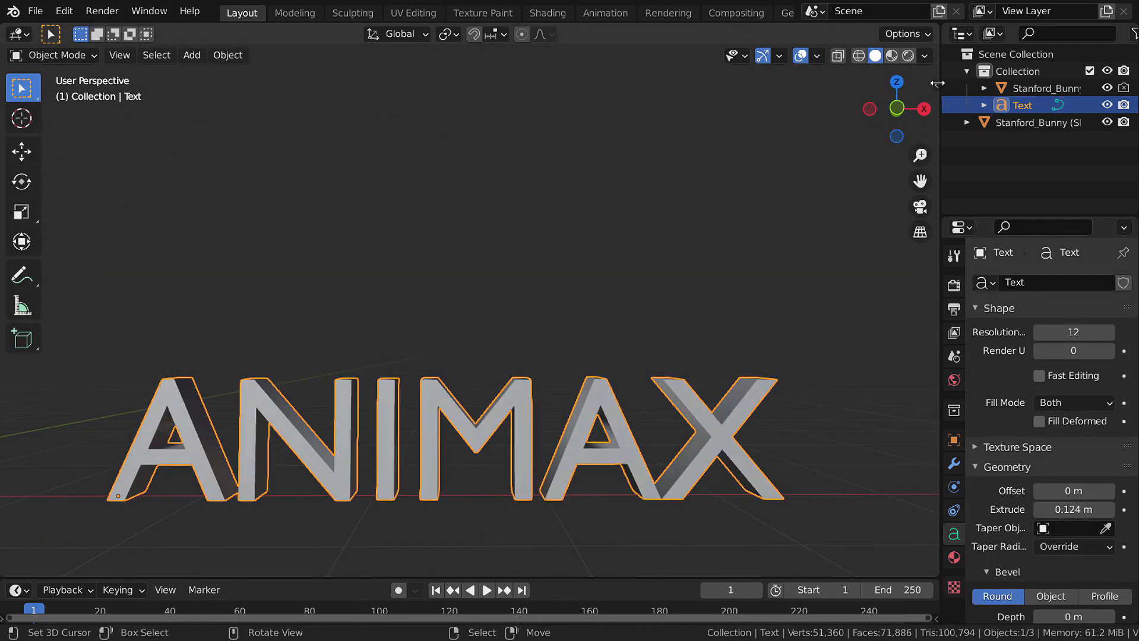
- Set the ANIMAX text as input mesh, converted to mesh with auto smooth, clearing the old bunny output
key(n)
click(903, 259)
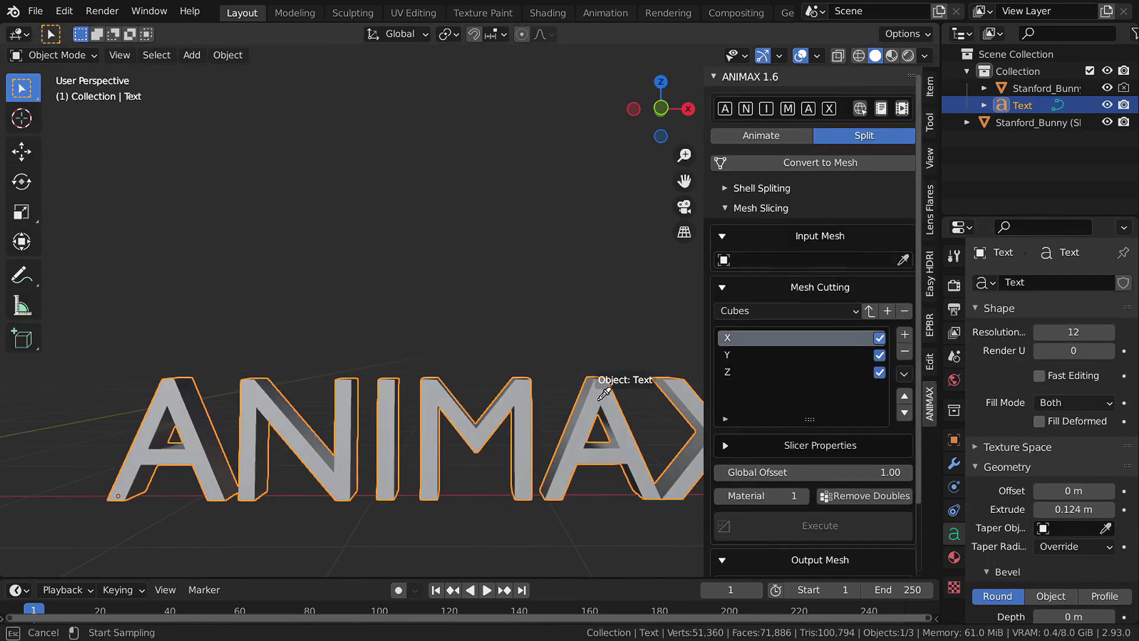
click(604, 395)
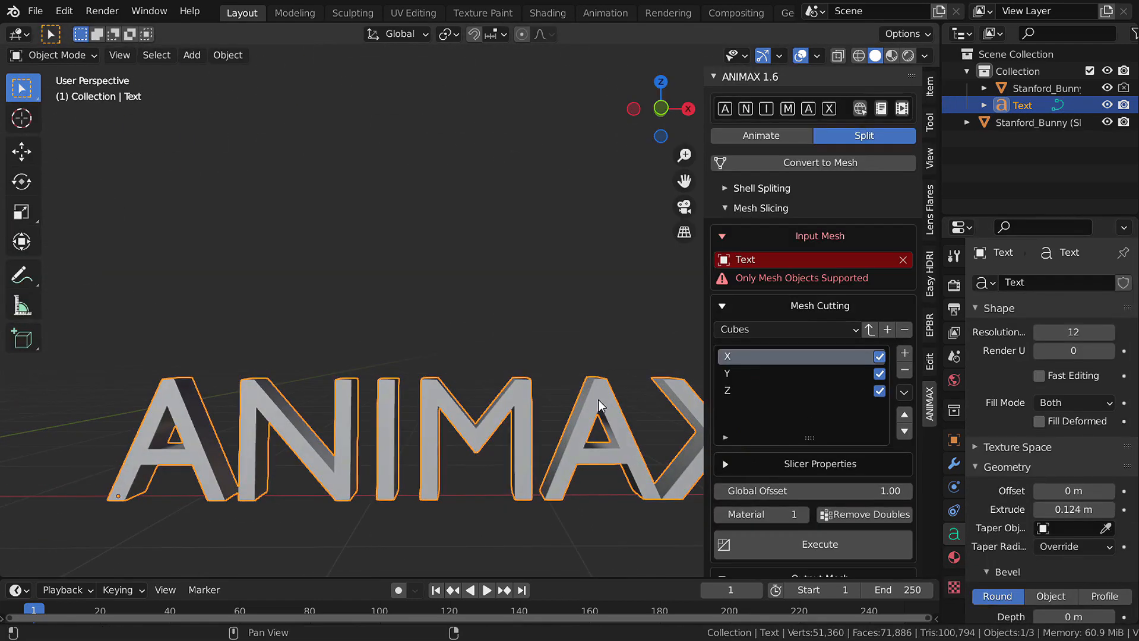
click(844, 167)
click(827, 299)
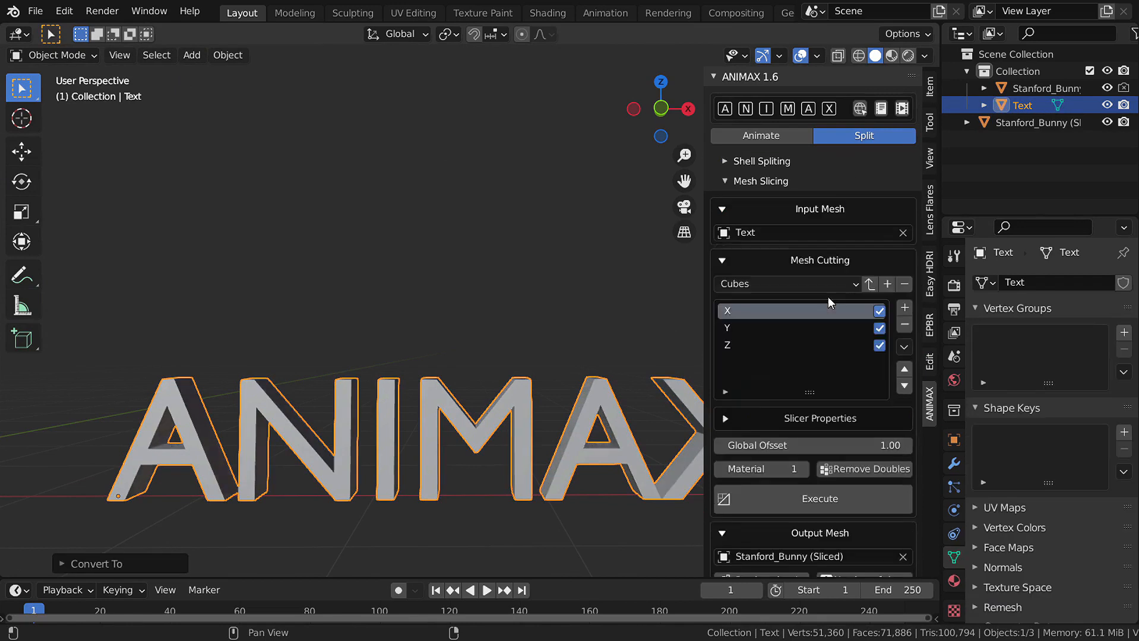
click(830, 209)
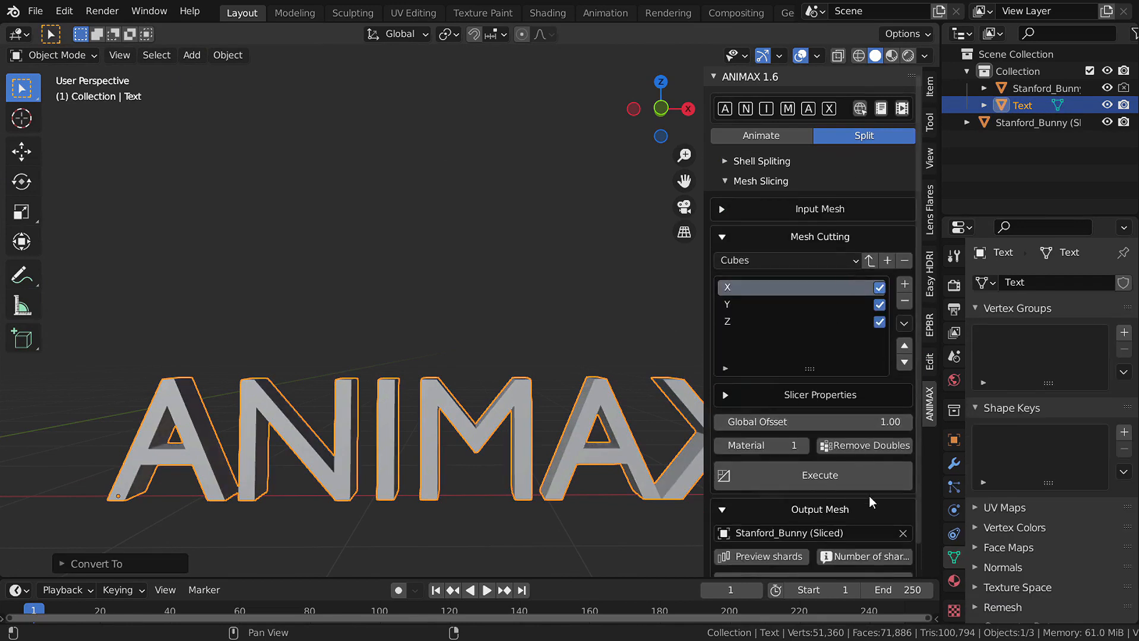
scroll(868, 496, down, 2)
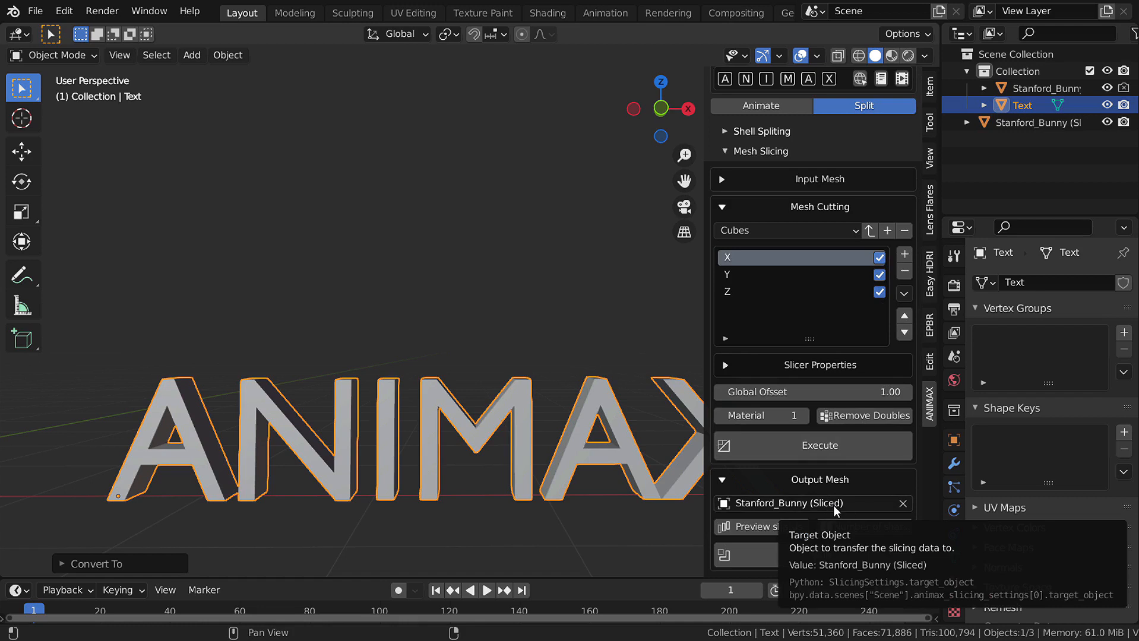
click(903, 503)
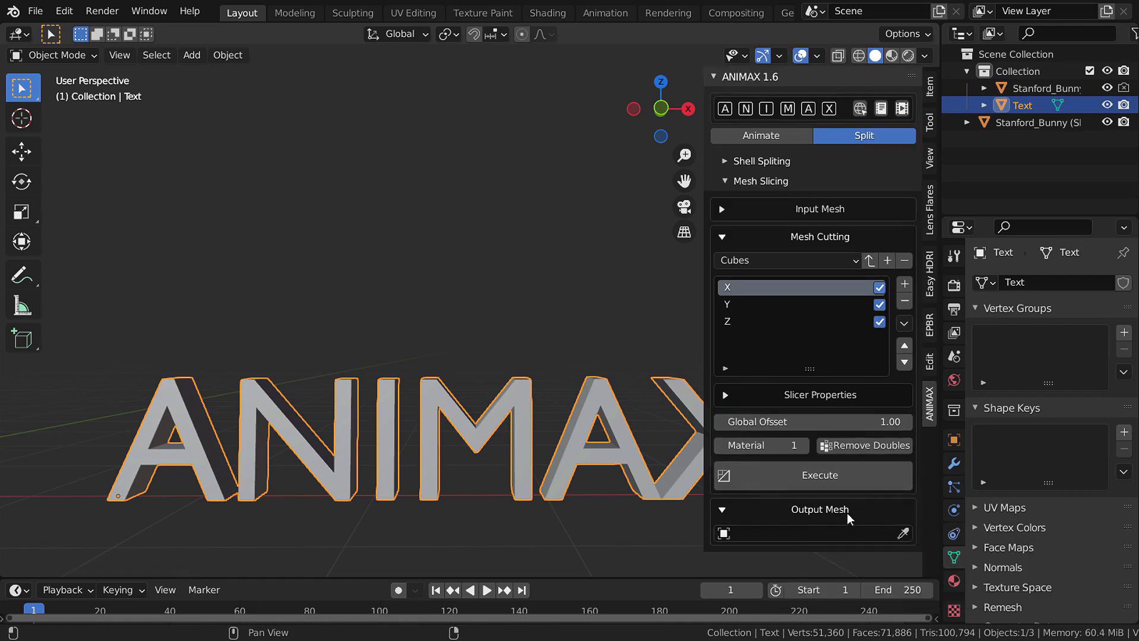
- Apply the text's rotation so it reads 0° on every axis
middle_drag(585, 494, 535, 470)
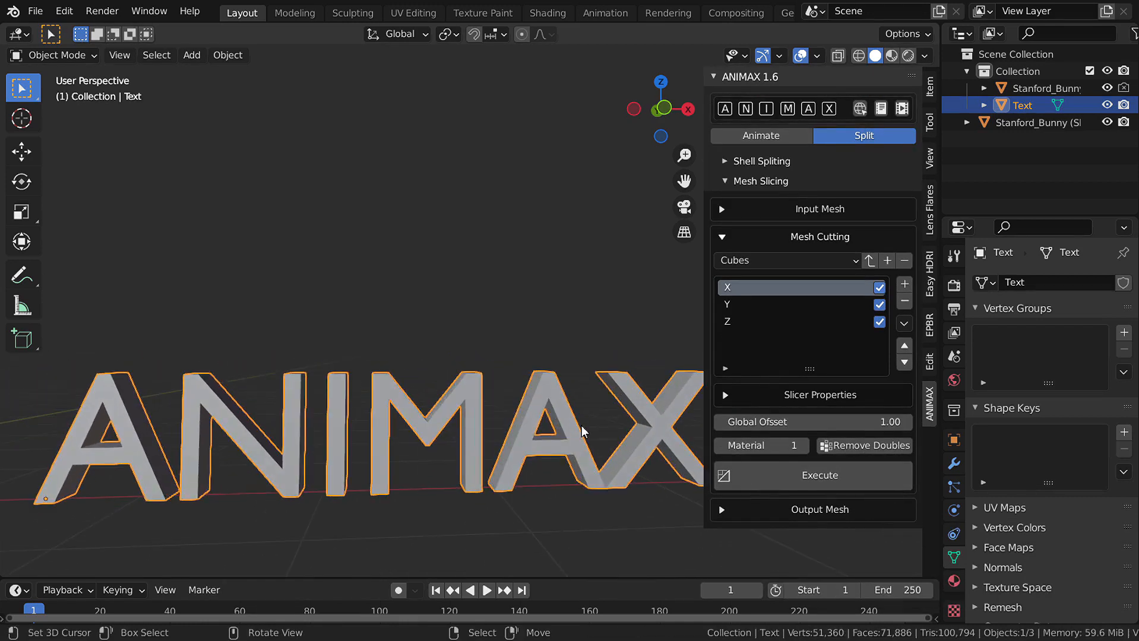
click(930, 87)
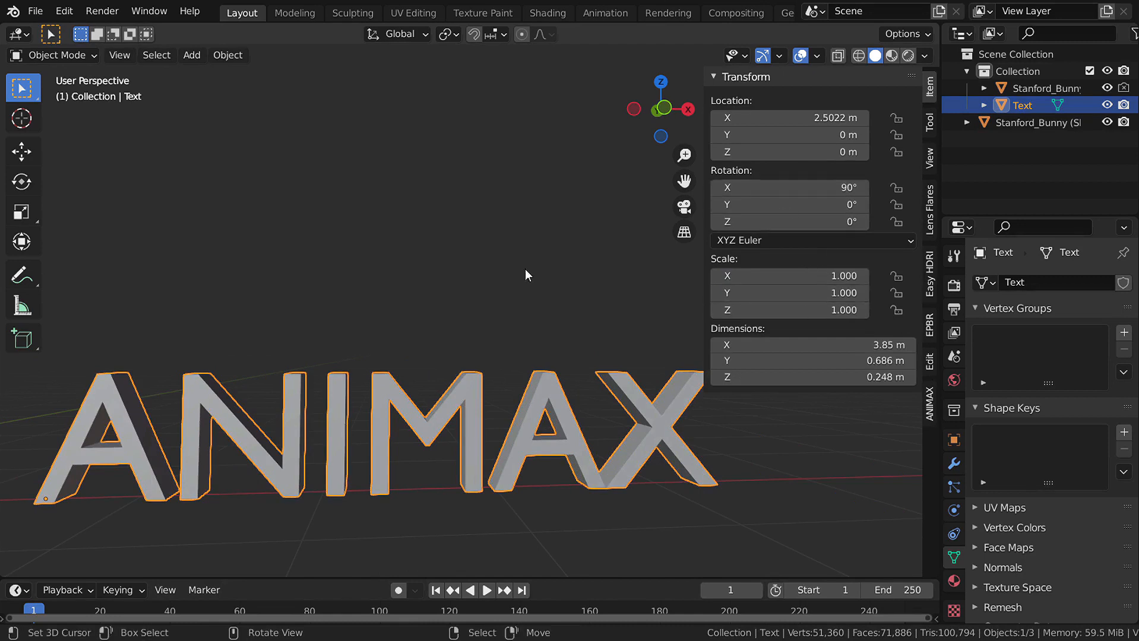
key(ctrl+a)
click(393, 278)
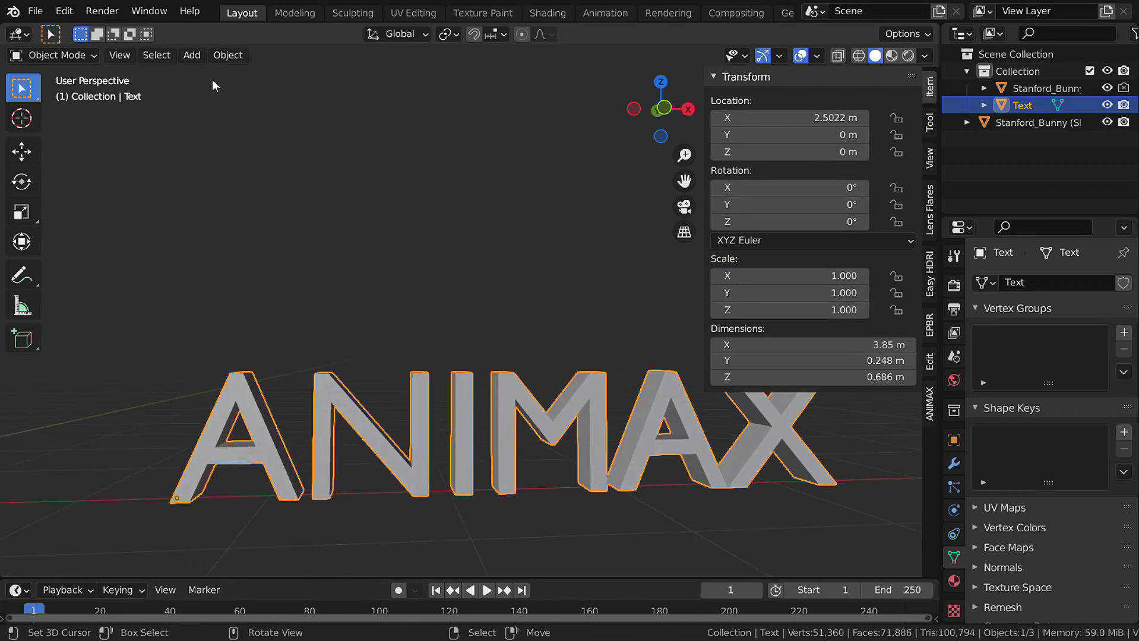
click(228, 55)
- Set the text's origin to its geometry and slice it into cube shards
mouse_move(255, 90)
click(424, 105)
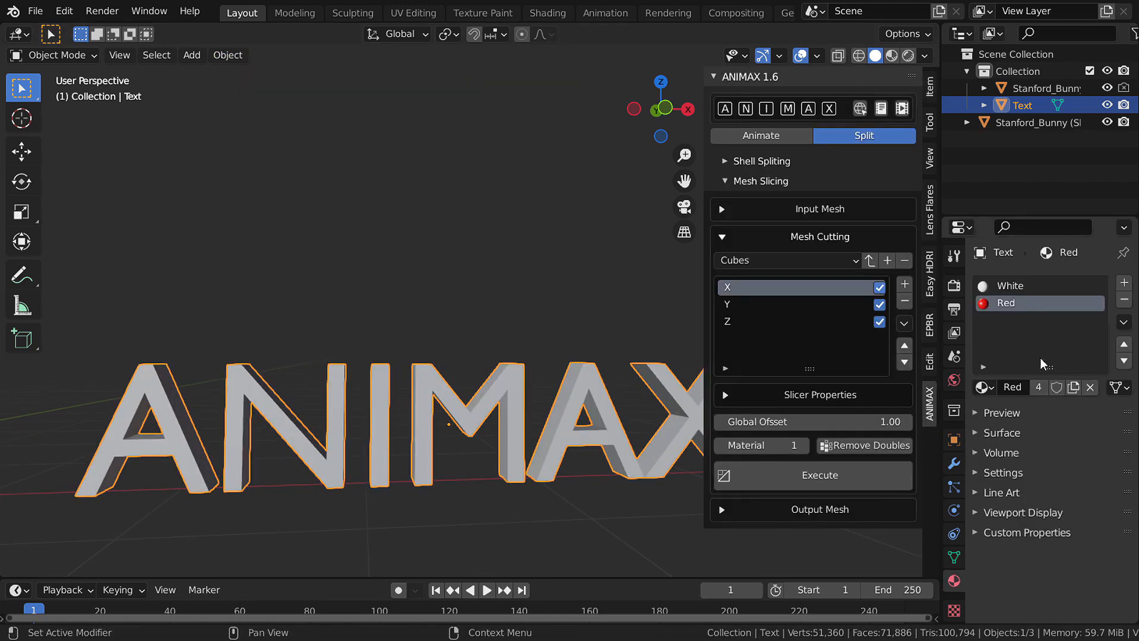
click(831, 478)
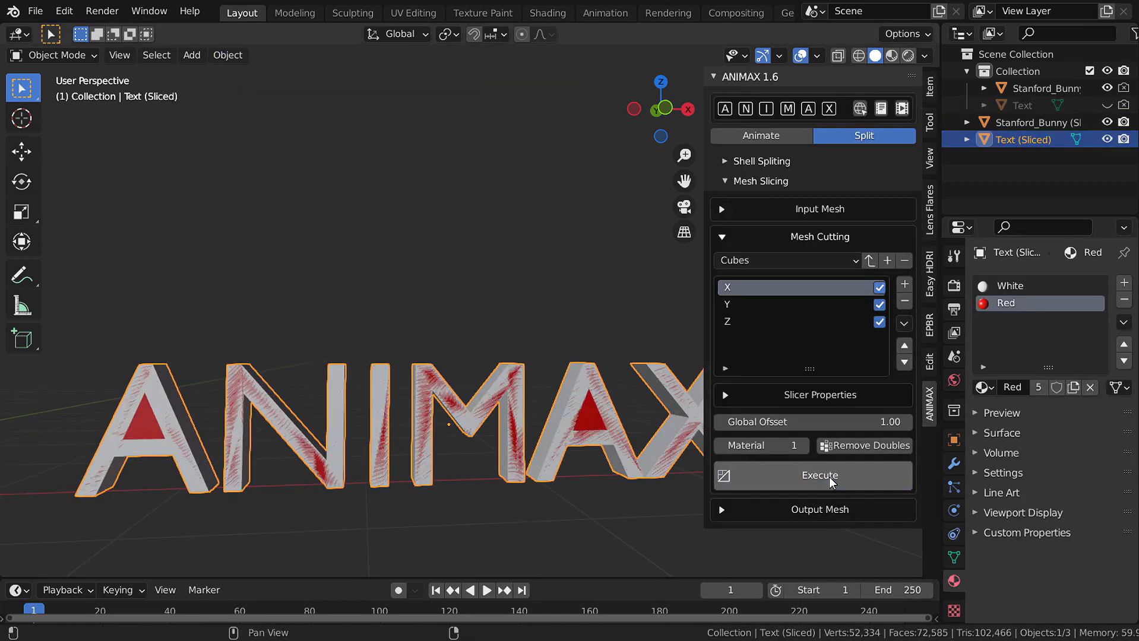
shift+middle_drag(578, 449, 498, 446)
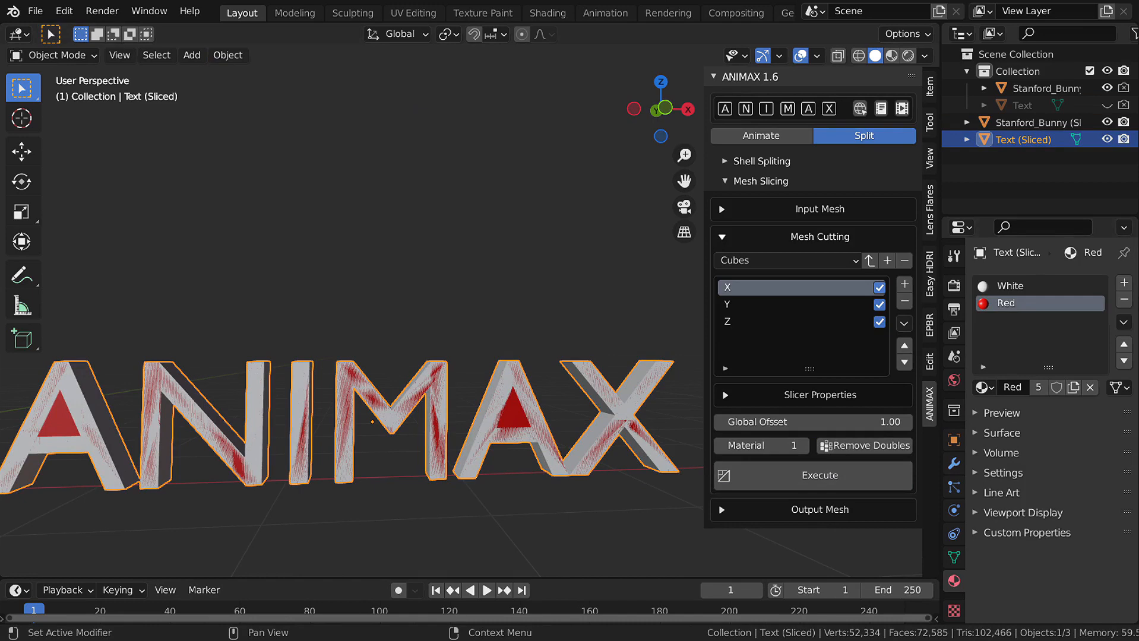
scroll(426, 423, up, 4)
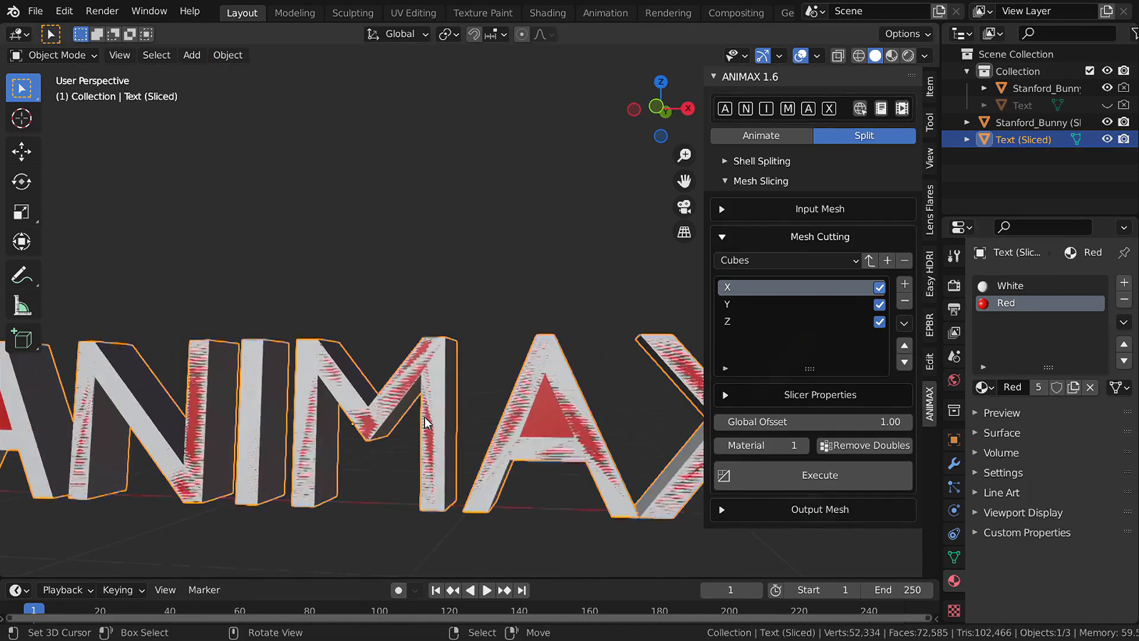
mouse_move(426, 423)
middle_down()
mouse_move(380, 432)
mouse_move(457, 430)
mouse_move(411, 418)
mouse_move(421, 414)
middle_up()
- Re-run the slicing and preview the red-cored text shards split apart in a maximized view
click(846, 473)
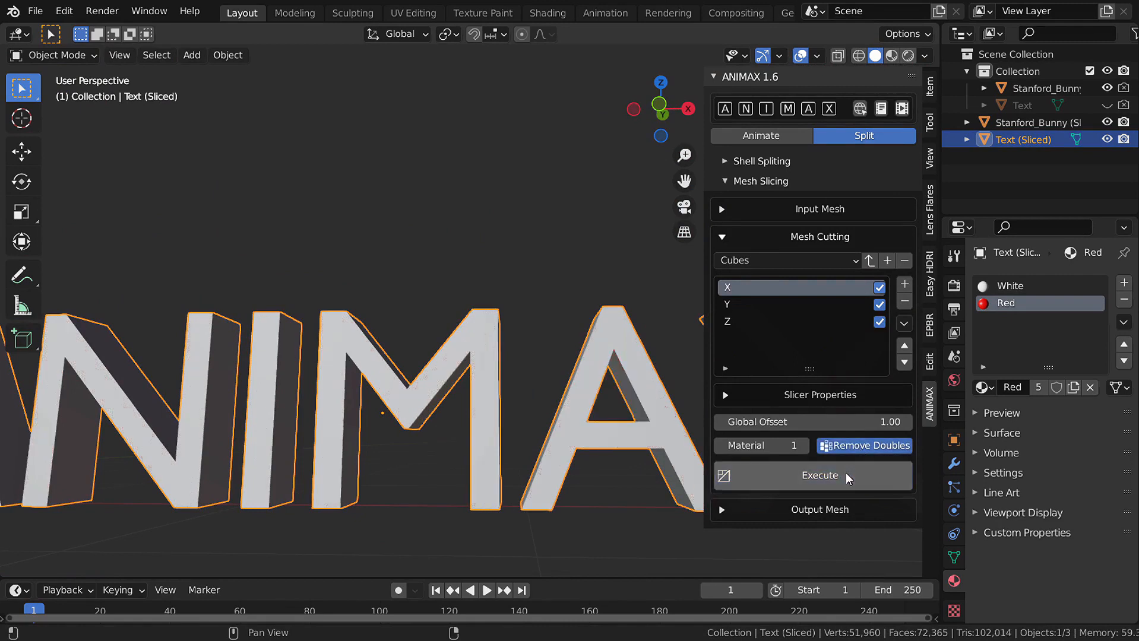
mouse_move(544, 463)
middle_down()
mouse_move(350, 437)
mouse_move(502, 434)
mouse_move(487, 428)
mouse_move(99, 402)
mouse_move(345, 421)
middle_up()
click(728, 520)
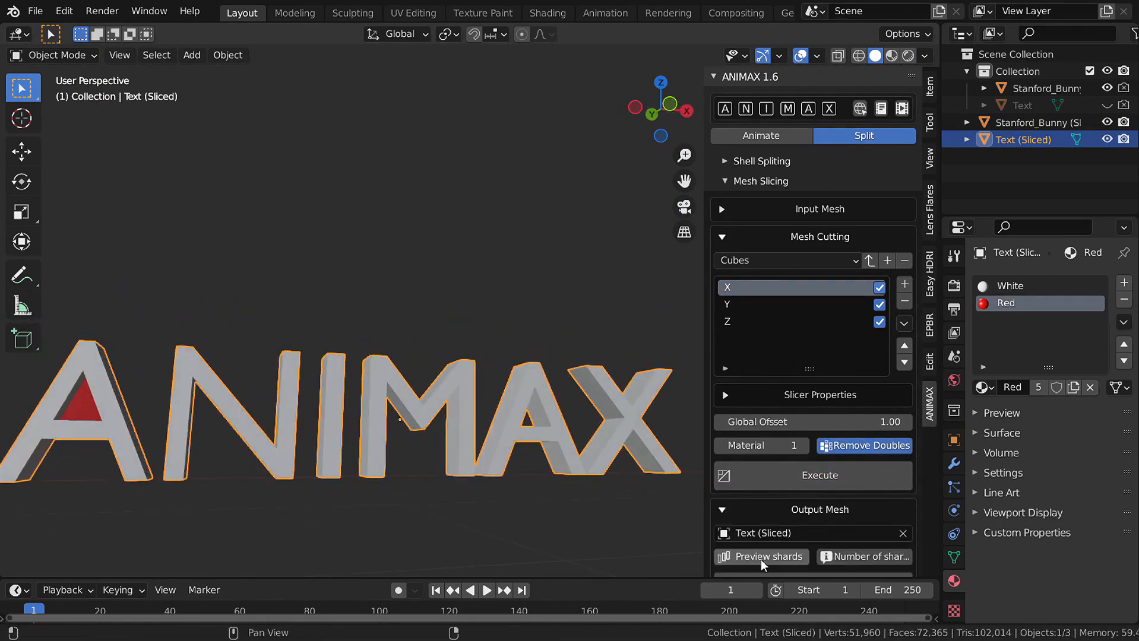
click(762, 556)
middle_drag(463, 452, 378, 444)
key(ctrl+space)
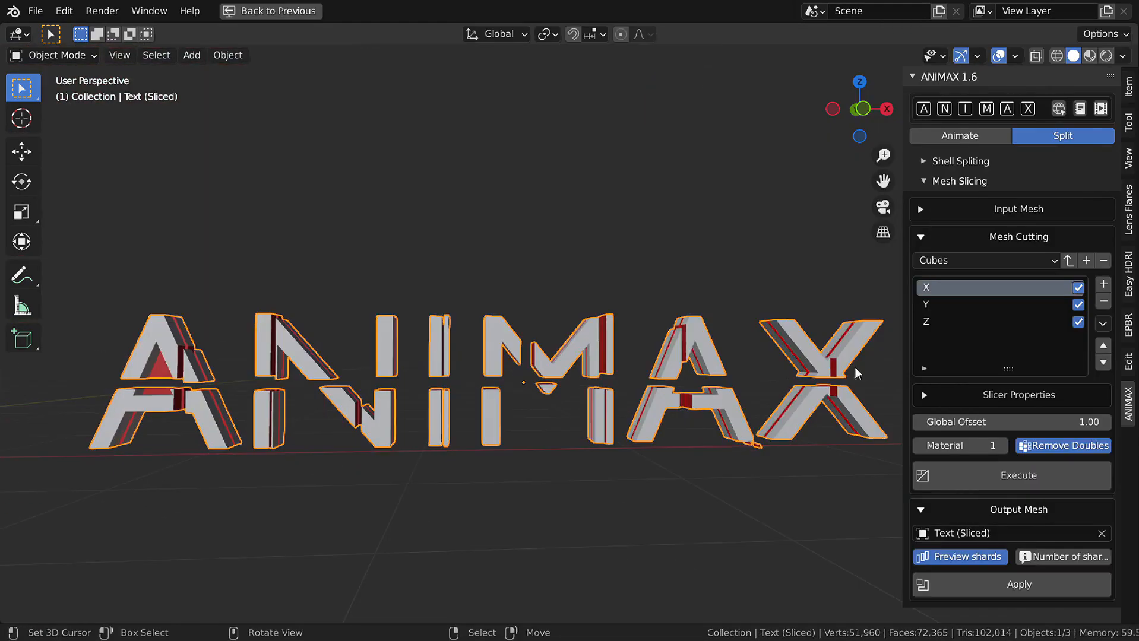
- Move the Z cut to the top of the Cubes list and re-slice the text
click(977, 324)
click(1103, 346)
click(1103, 345)
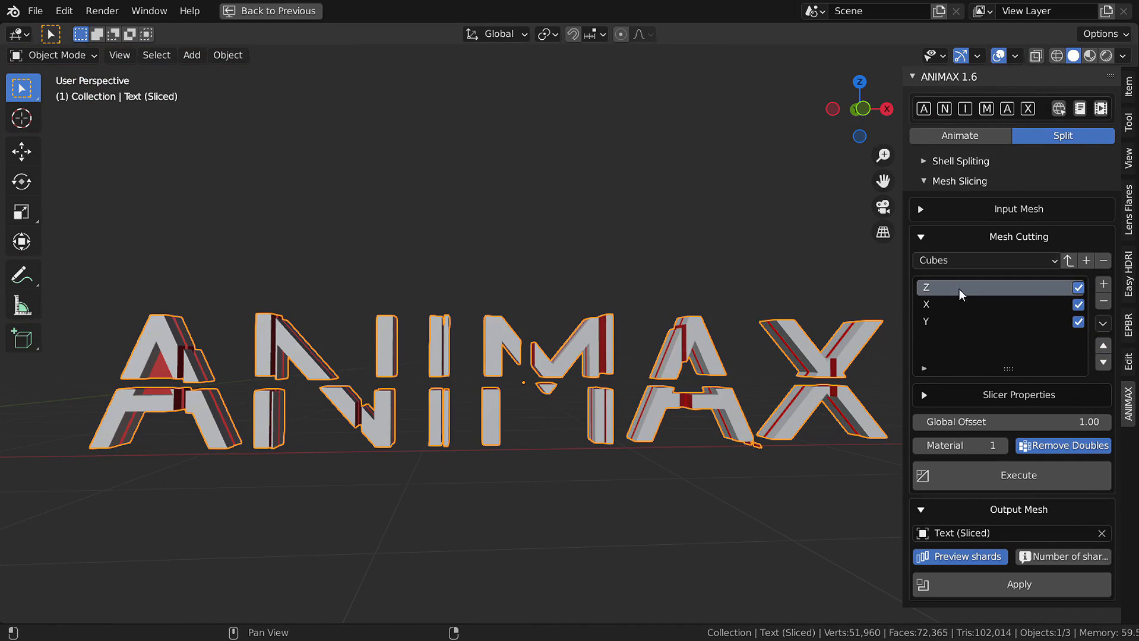
click(992, 473)
click(974, 557)
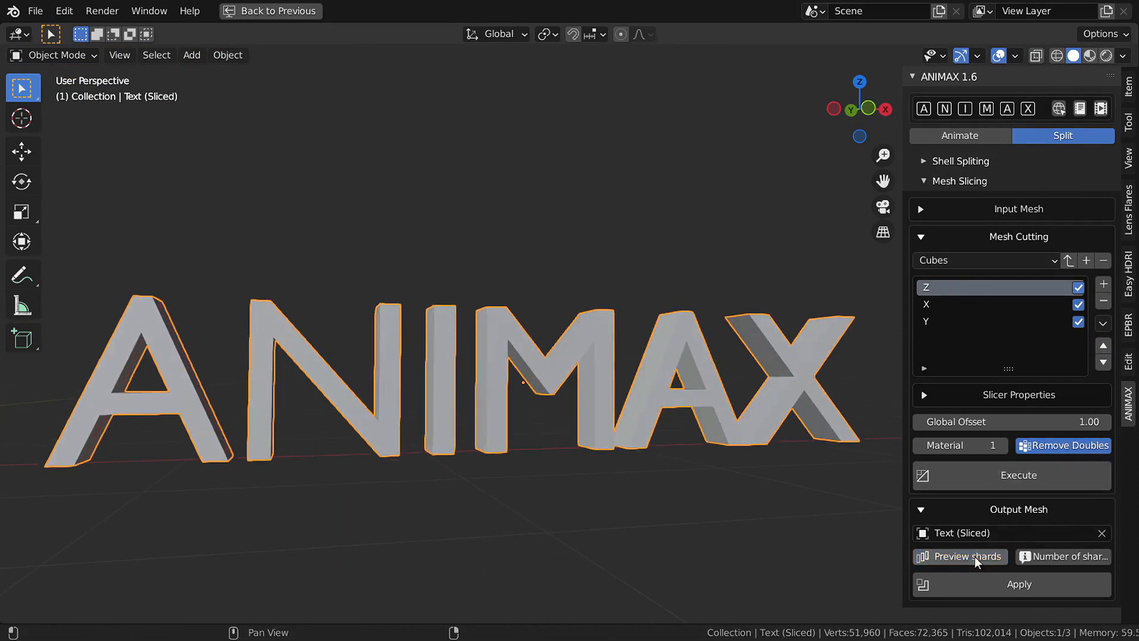
middle_drag(534, 451, 484, 443)
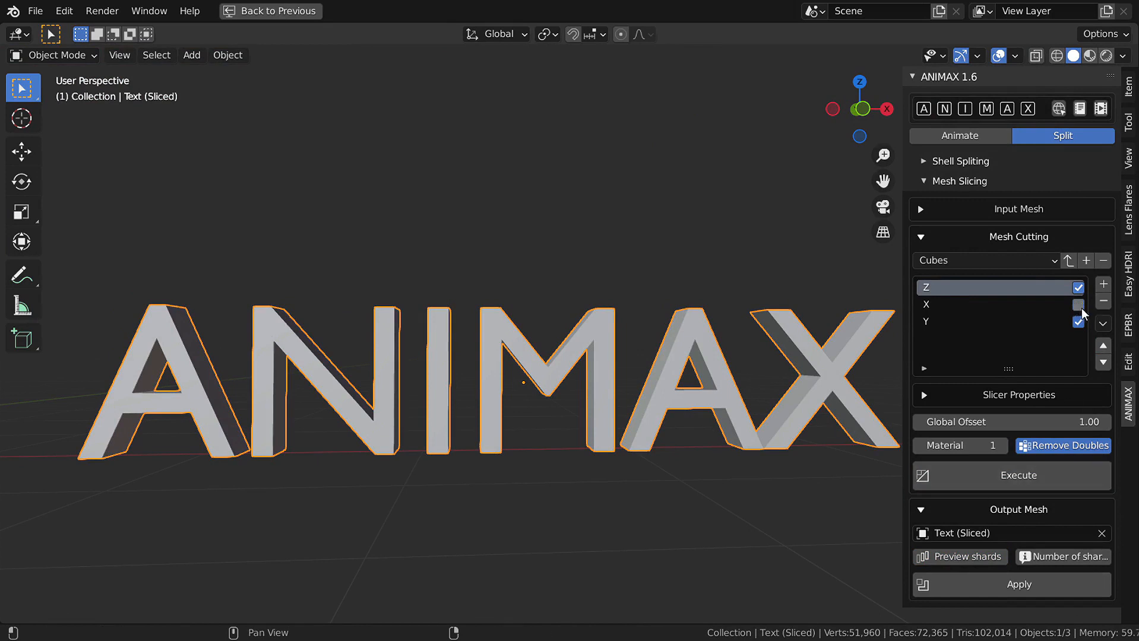
- Preview the Z-sliced shards of the ANIMAX text from the front view
click(974, 557)
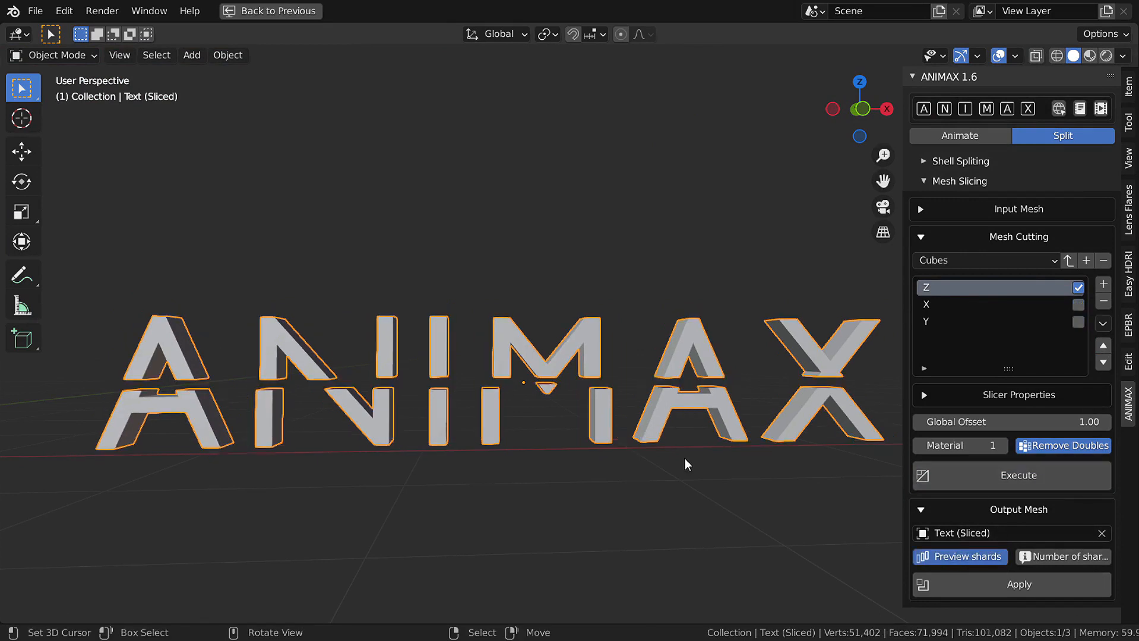
key(KP_1)
scroll(697, 398, down, 2)
scroll(362, 394, up, 5)
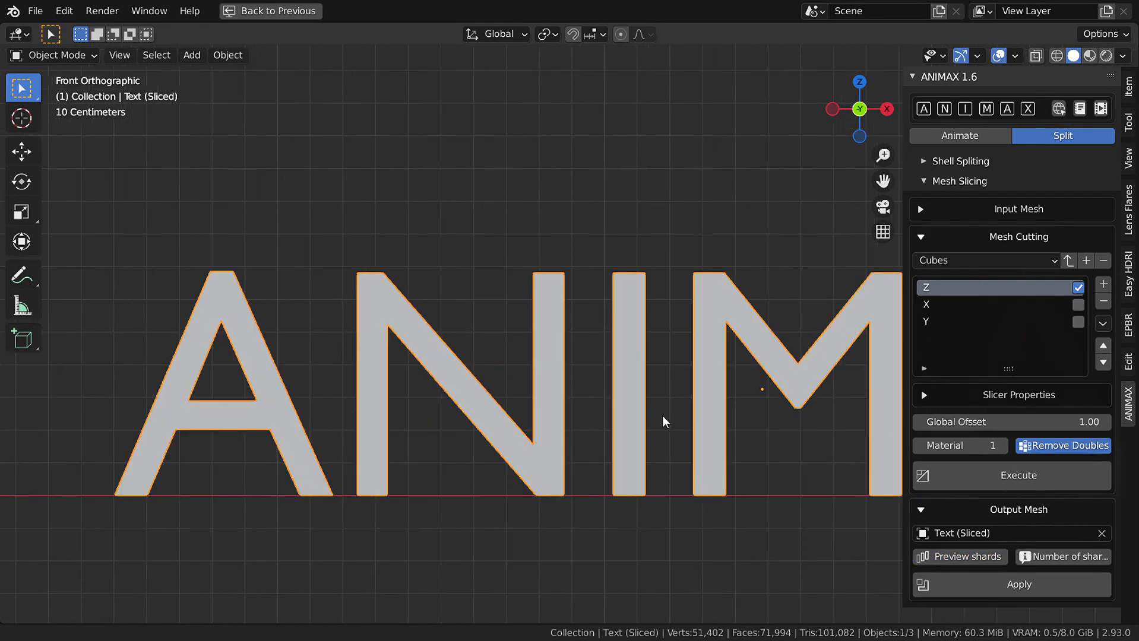
scroll(580, 399, down, 1)
shift+middle_drag(581, 399, 448, 411)
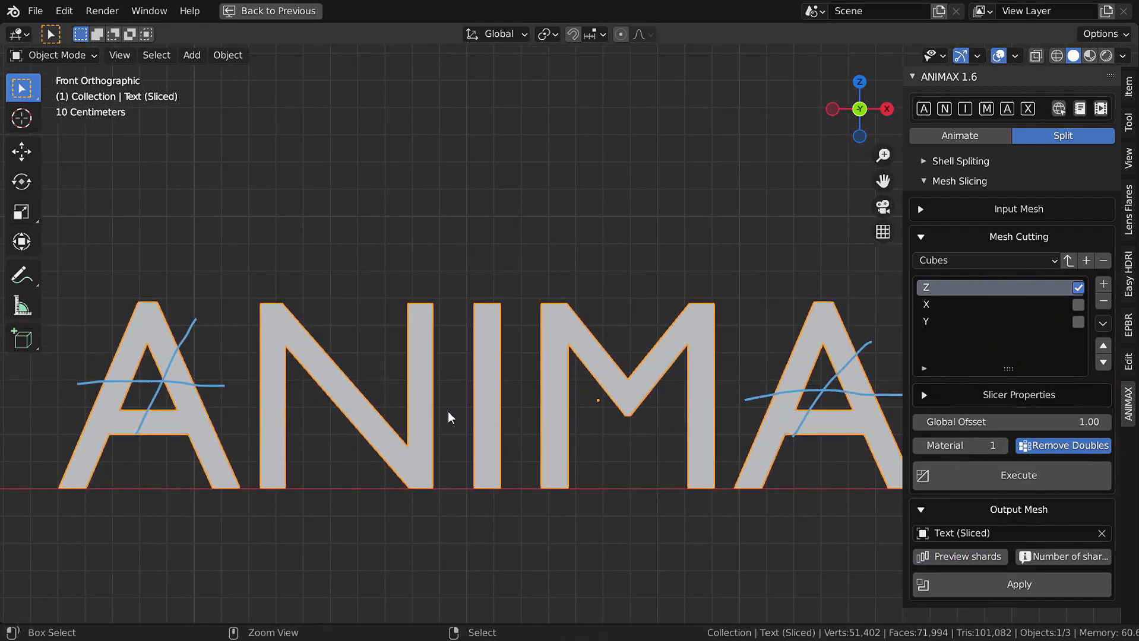
click(967, 557)
middle_drag(623, 418, 751, 432)
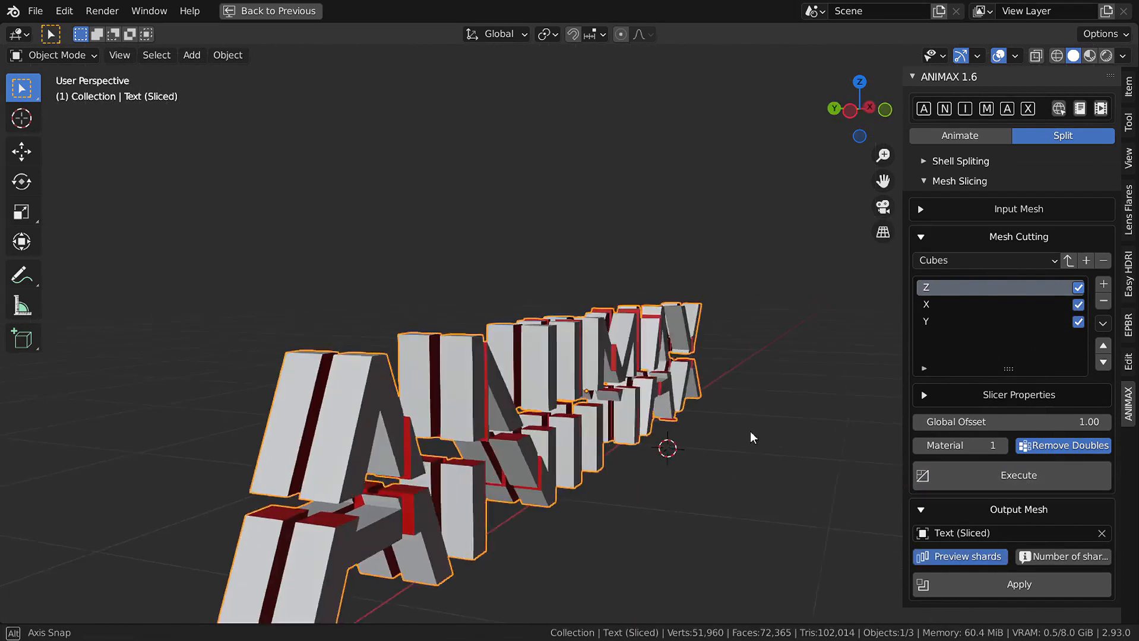
- Raise the X cut count to 30, then 40, re-slicing after each change
click(974, 304)
click(994, 394)
double_click(1004, 440)
text(30)
click(1004, 395)
click(1041, 477)
click(1004, 395)
double_click(1004, 440)
mouse_move(629, 416)
middle_down()
mouse_move(554, 407)
mouse_move(623, 434)
middle_up()
text(40)
click(1004, 395)
click(1022, 476)
- Raise the Z cut count to 30, then 40, re-slicing after each change
click(986, 288)
click(1004, 400)
double_click(1034, 441)
text(30)
click(1009, 397)
click(1004, 476)
click(1016, 397)
double_click(1056, 440)
text(40)
click(1018, 396)
click(1010, 477)
drag(630, 410, 719, 399)
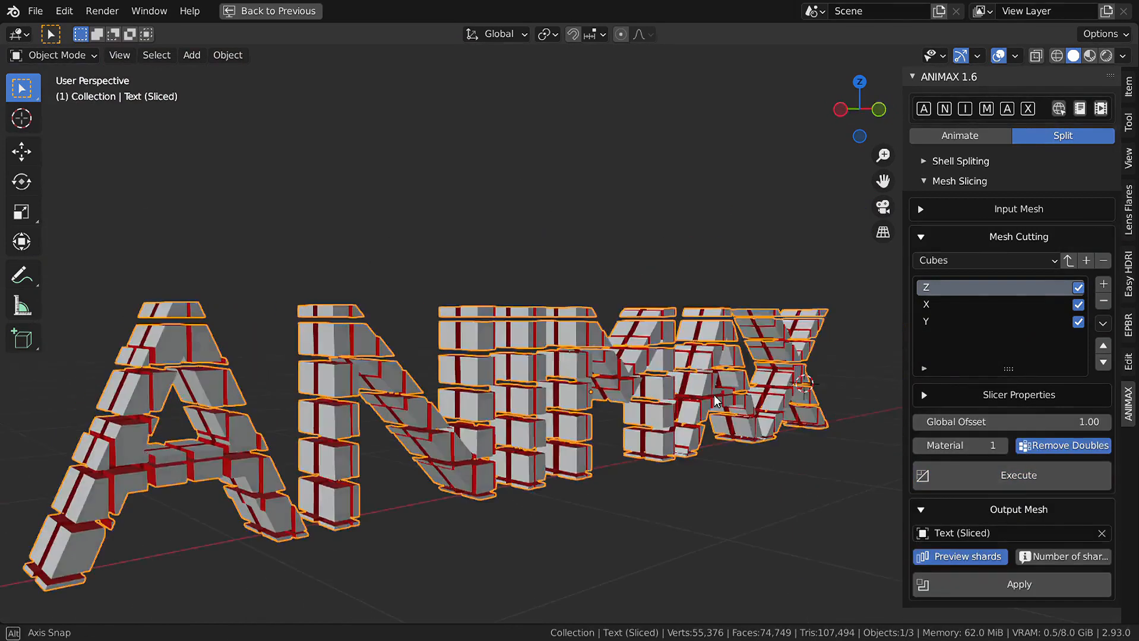
- Set the Y cut count to 20 and re-slice the text
click(972, 304)
click(992, 396)
double_click(979, 320)
click(979, 320)
double_click(1056, 440)
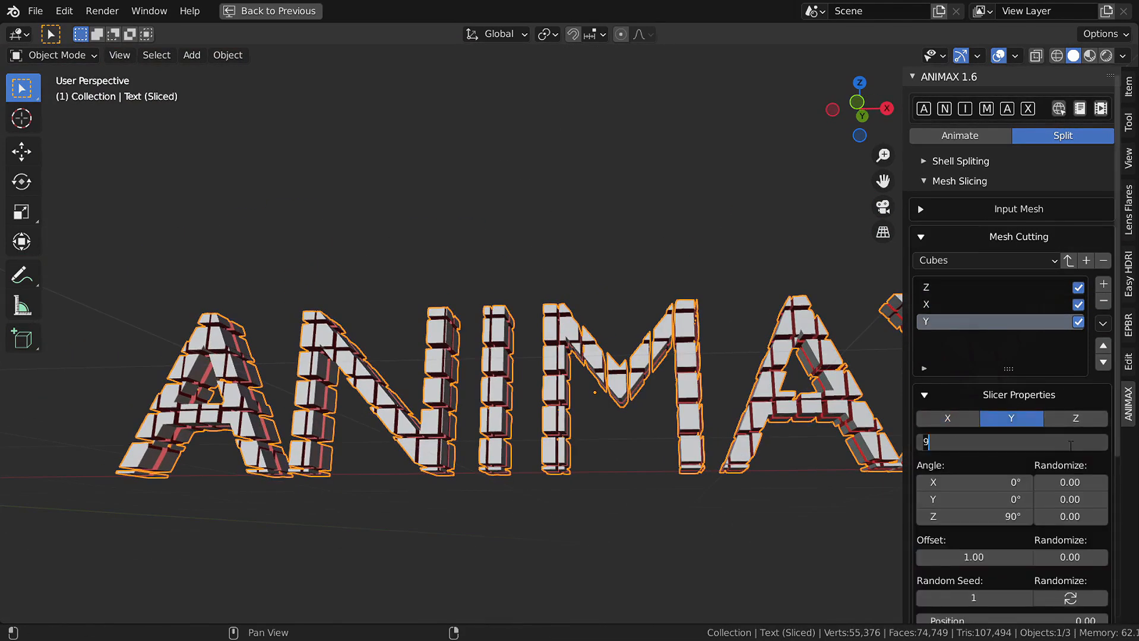
text(20)
click(1040, 396)
click(1040, 477)
middle_drag(357, 428, 516, 440)
- Confirm the Y cut count, re-execute the slicer, and compare with the whole letters
click(1046, 396)
double_click(1060, 440)
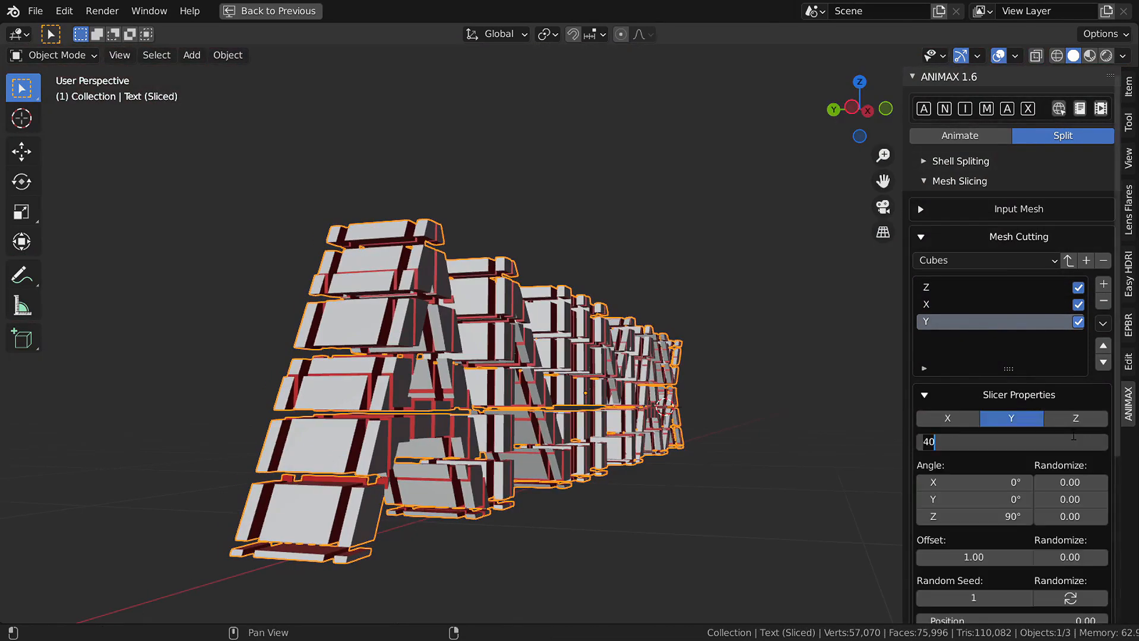
key(Return)
click(1067, 396)
click(1068, 474)
click(1063, 557)
middle_drag(766, 371, 612, 431)
click(965, 558)
middle_drag(600, 386, 792, 383)
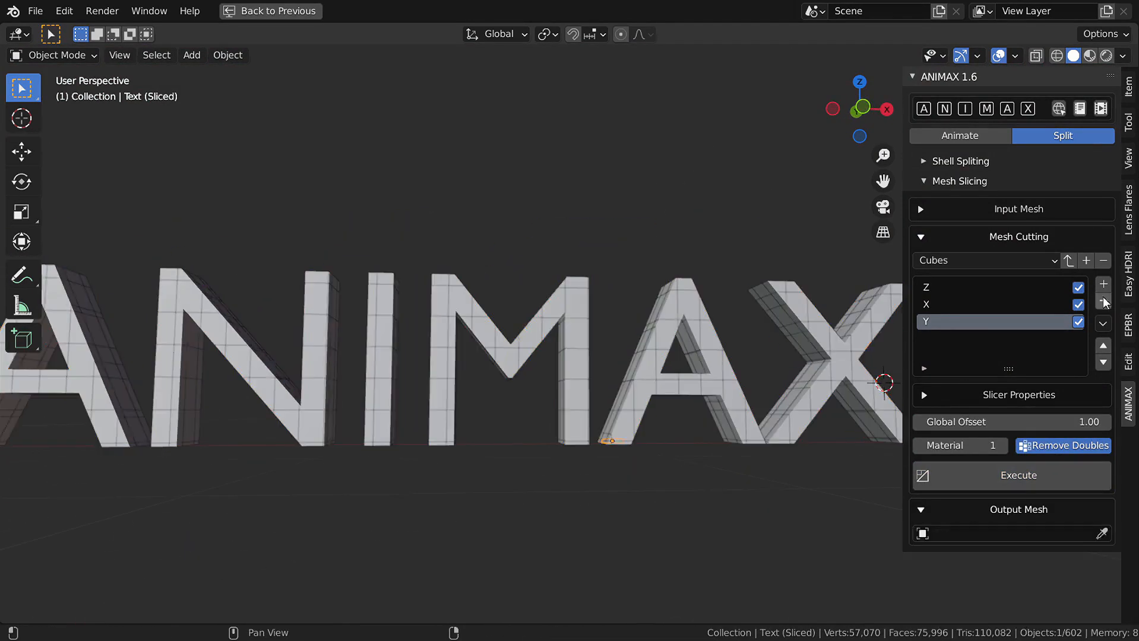
- Add Text (Sliced) to the ANIMAX animation list with the Explode effect
click(960, 136)
click(1107, 157)
click(953, 201)
click(993, 325)
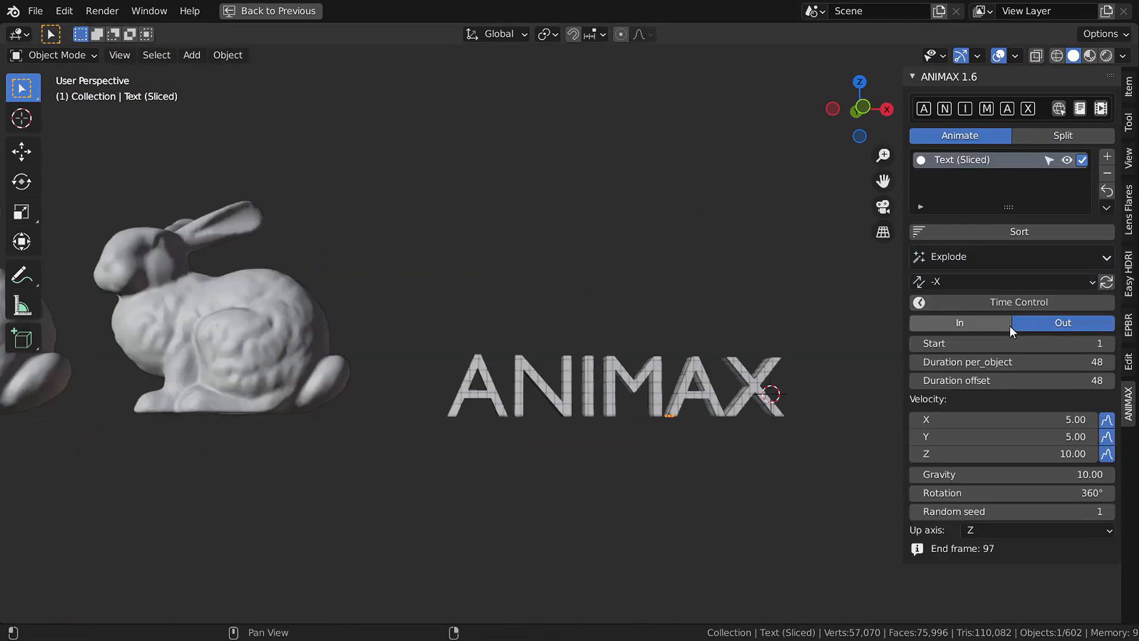
- Play the Explode animation of the sliced text, then stop at the first frame
key(space)
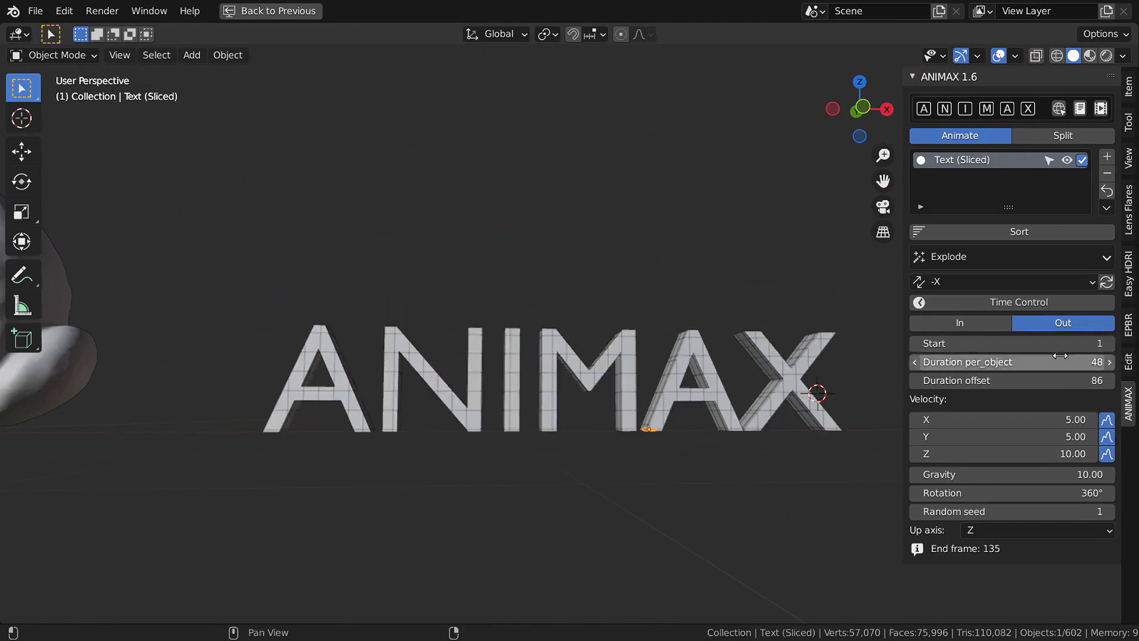
key(space)
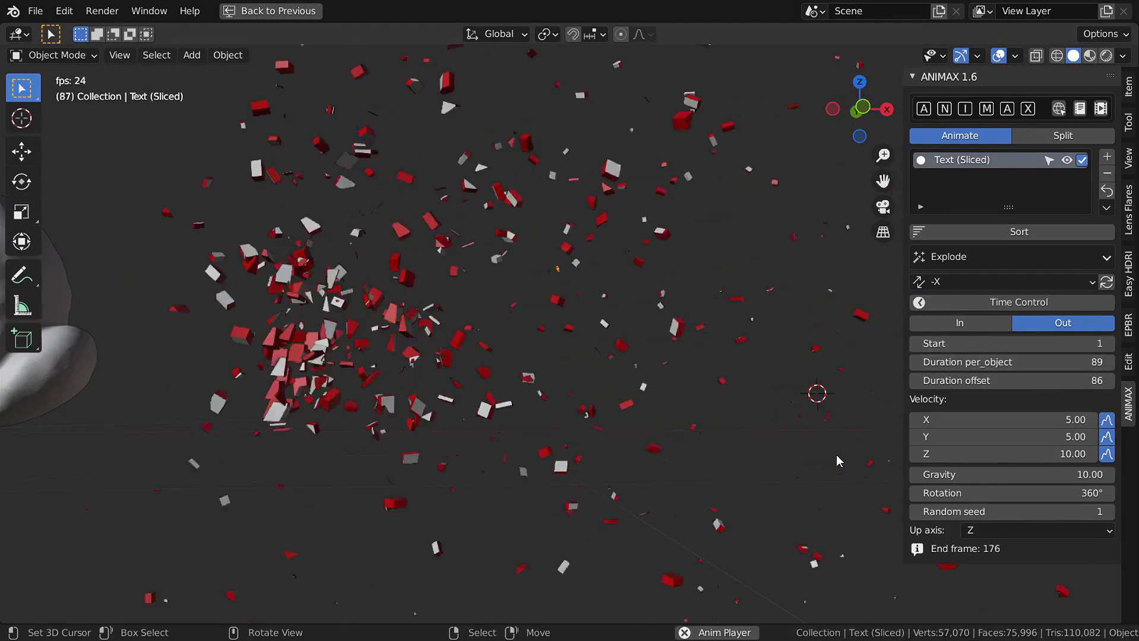
key(Escape)
click(1010, 256)
- Switch the effect to Custom with the Pille preset and play it
click(1039, 443)
click(986, 464)
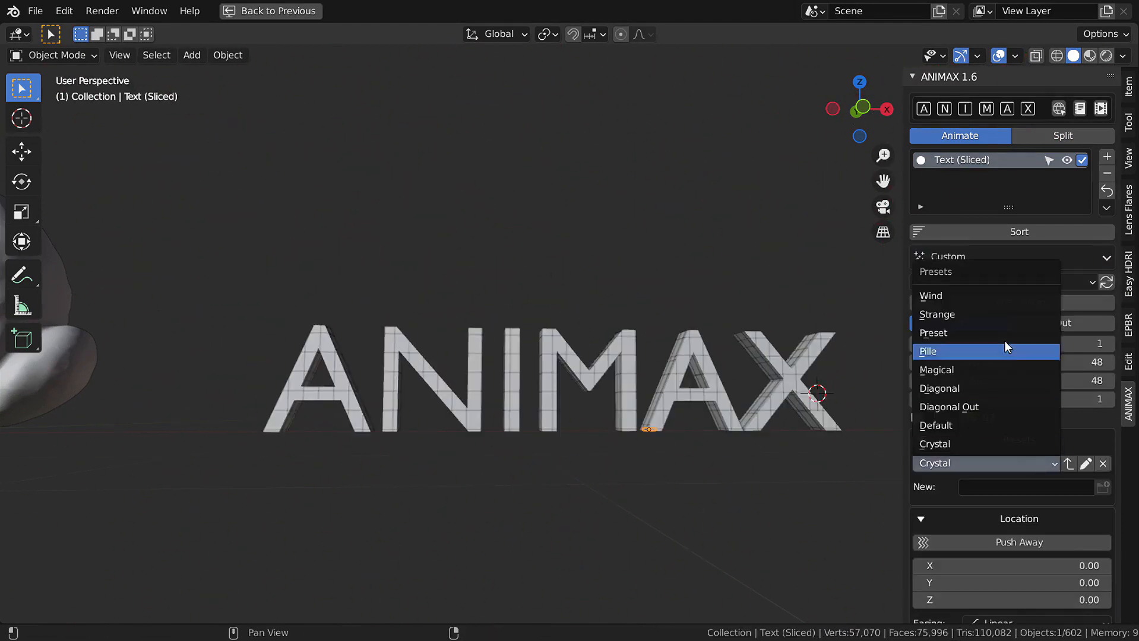
click(986, 351)
click(1019, 439)
key(space)
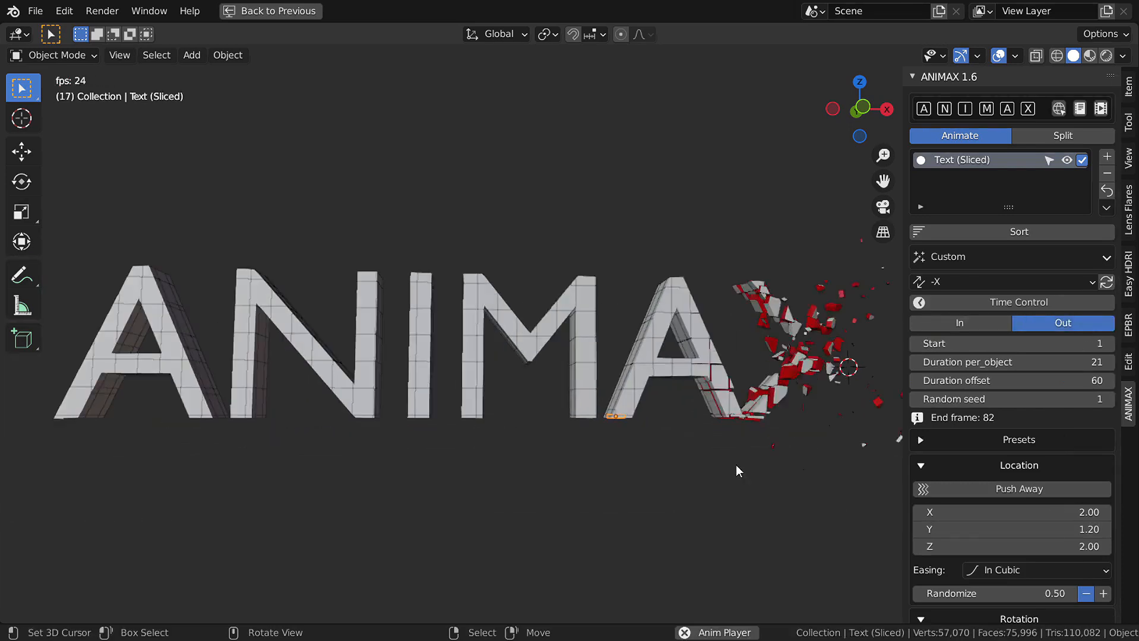
key(Escape)
- Change the effect to Sparks with shards flying Out, and play the animation
click(945, 257)
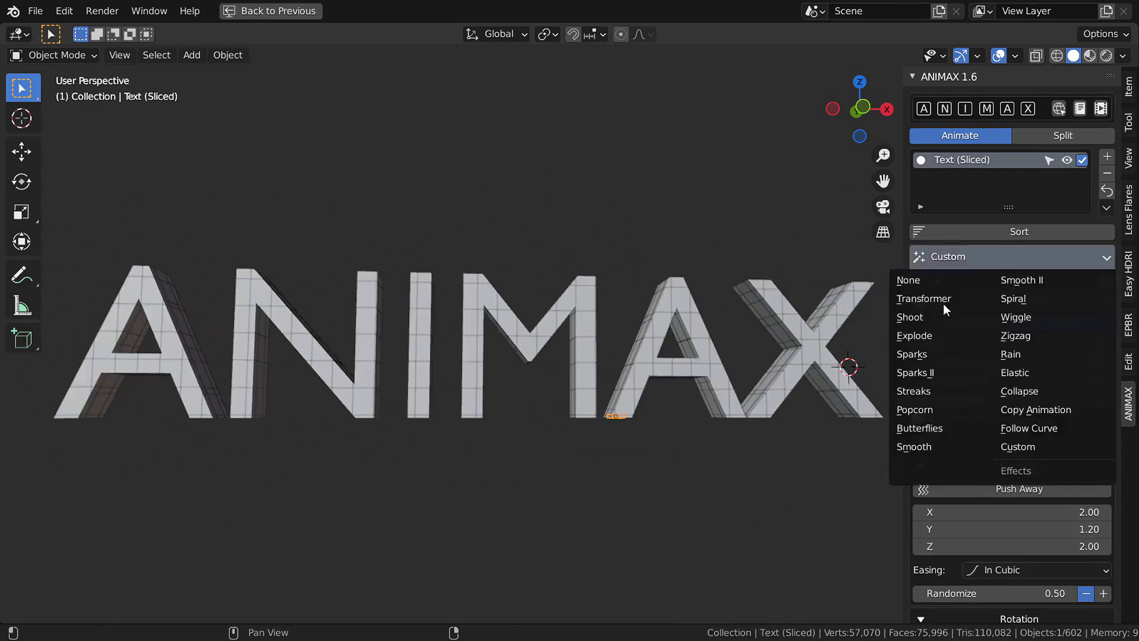
click(912, 354)
click(1063, 323)
key(space)
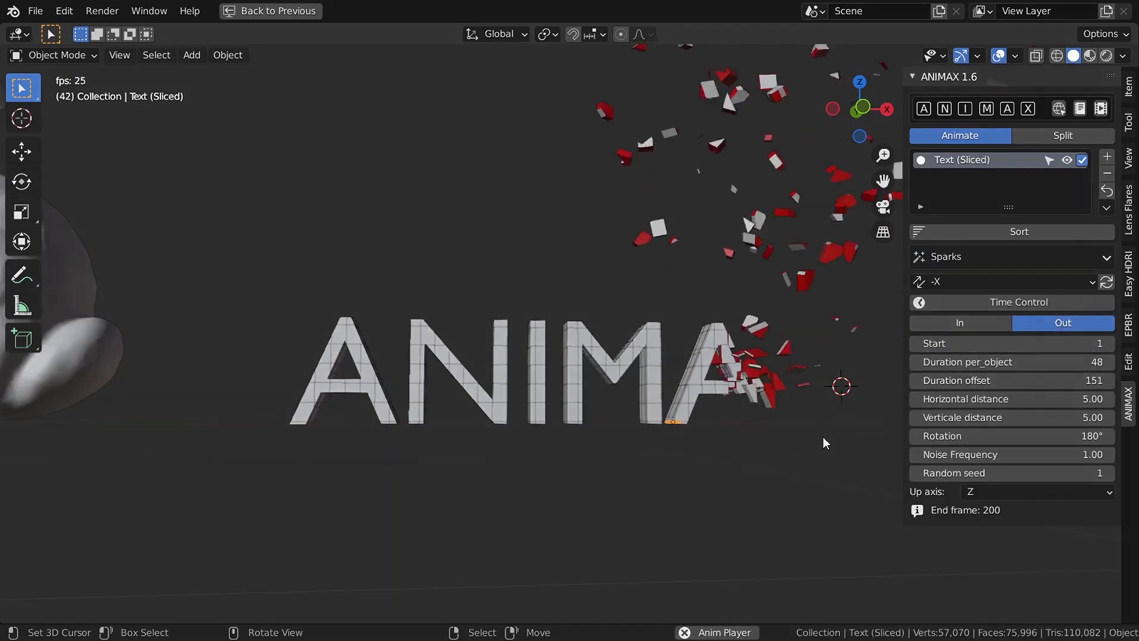